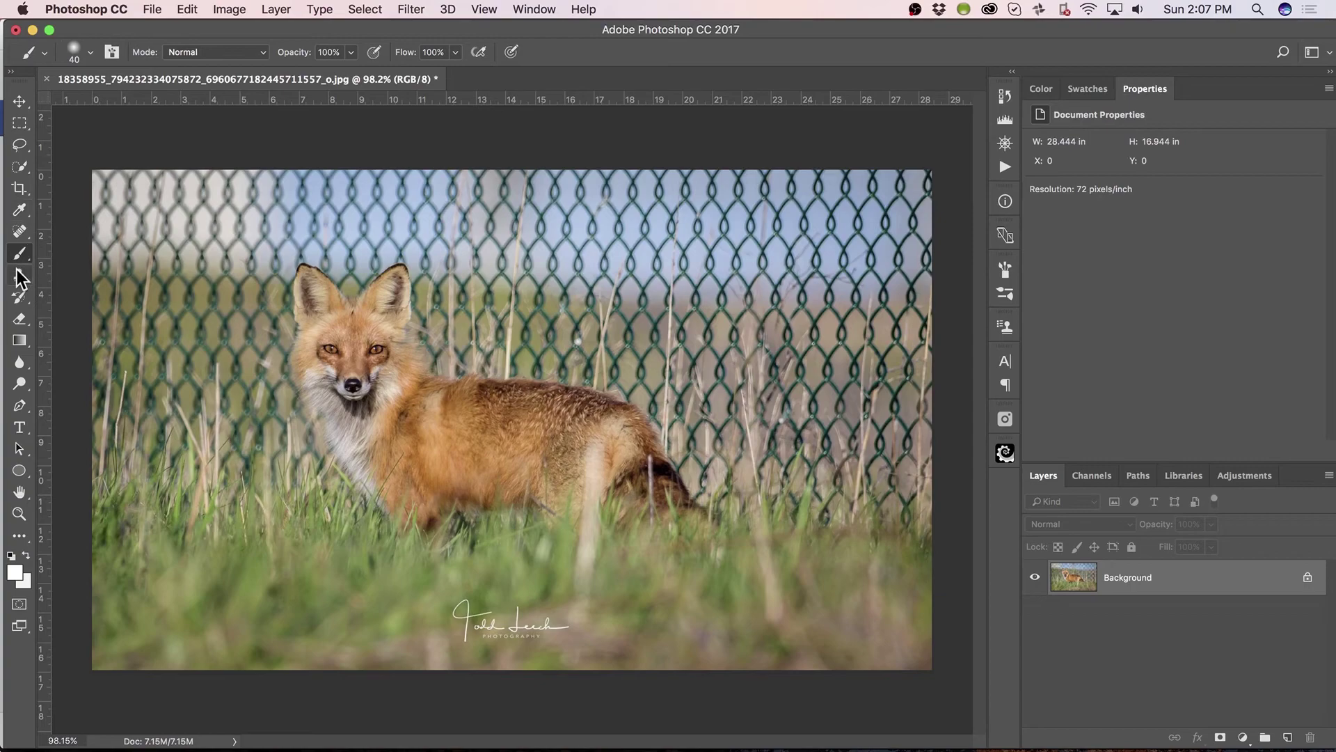
Step: Try to remove the fence against the sky behind the fox with the Spot Healing Brush at size 20
click(19, 231)
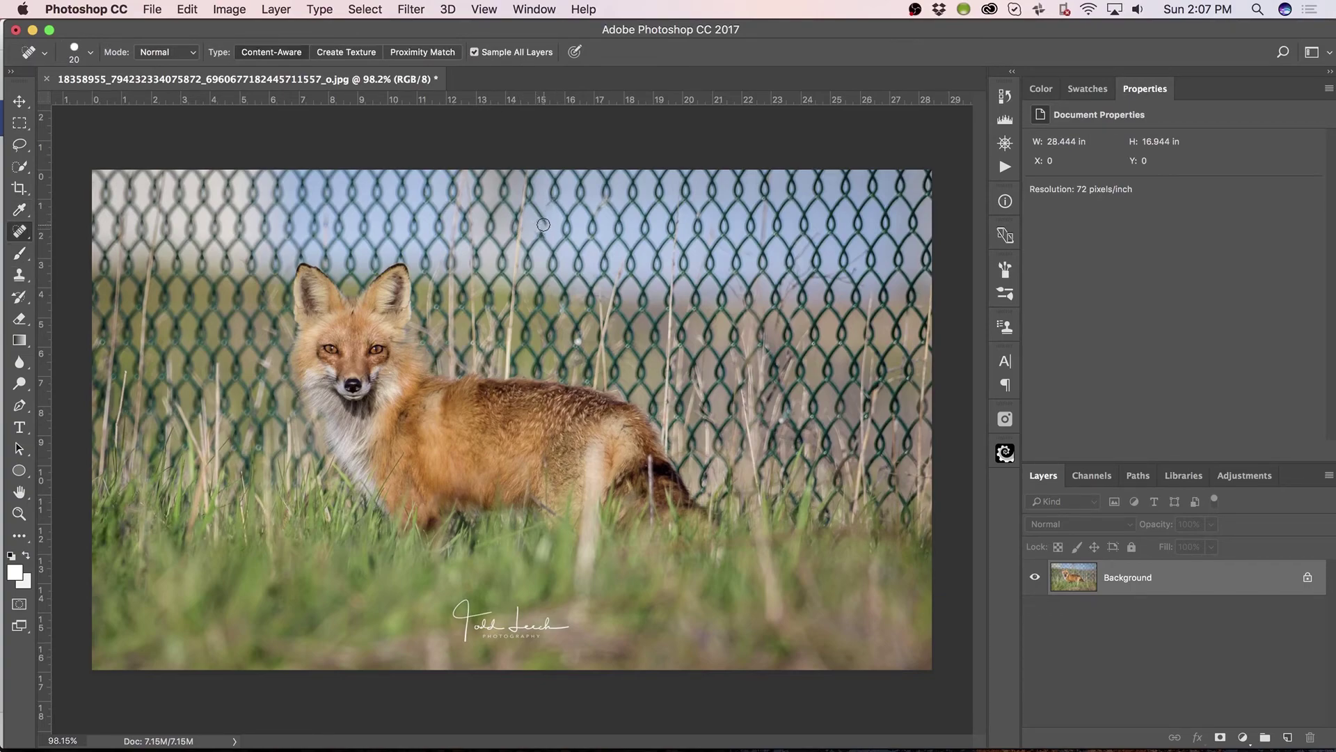
mouse_move(535, 167)
mouse_down()
mouse_move(529, 197)
mouse_move(552, 184)
mouse_move(555, 202)
mouse_move(561, 176)
mouse_move(554, 210)
mouse_move(553, 192)
mouse_move(567, 209)
mouse_move(565, 168)
mouse_move(575, 197)
mouse_move(586, 169)
mouse_move(600, 197)
mouse_up()
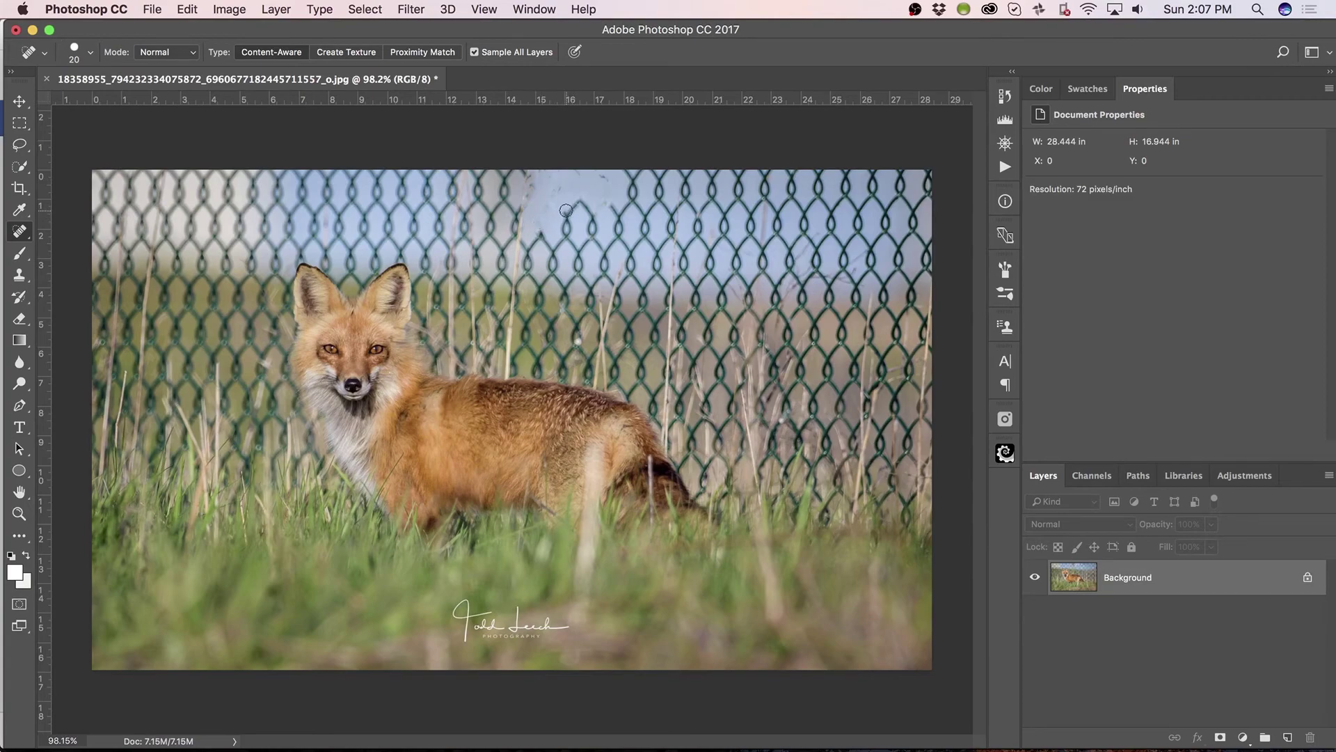
drag(566, 238, 567, 238)
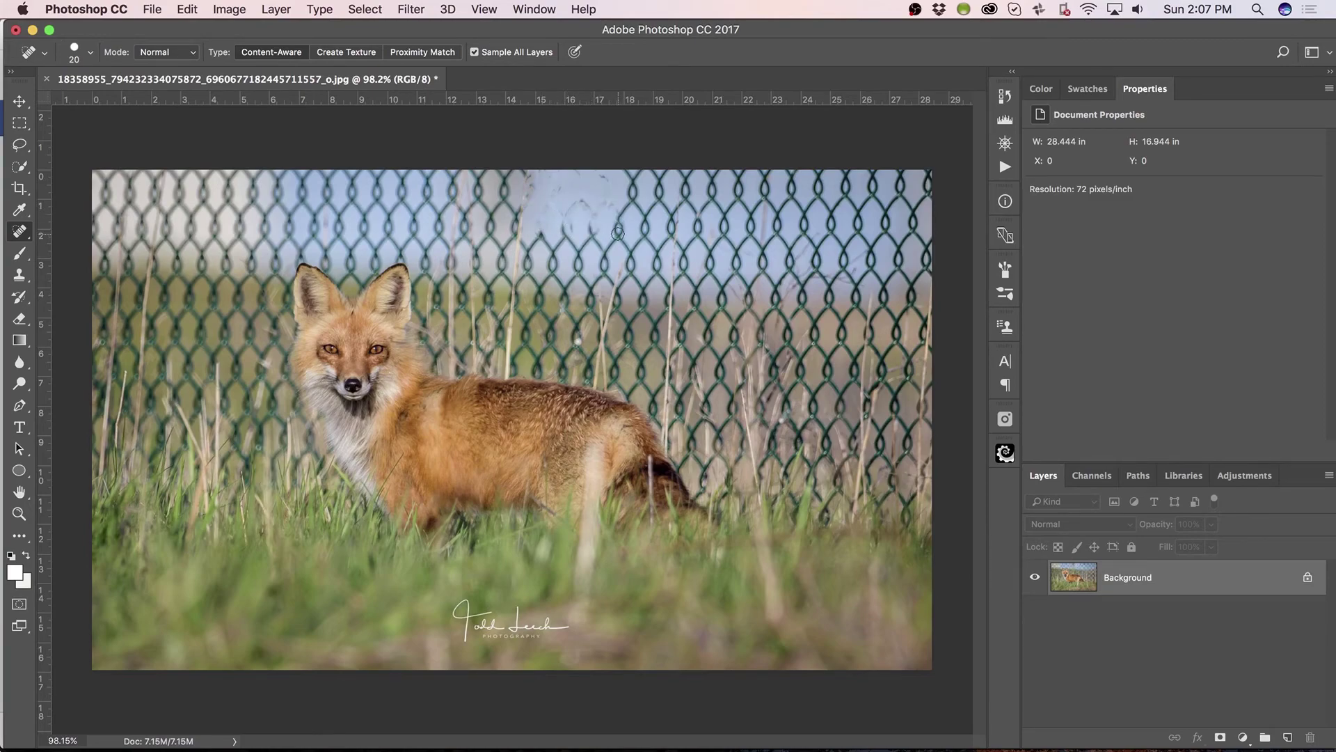
drag(610, 229, 611, 228)
drag(618, 218, 626, 208)
drag(595, 240, 595, 240)
drag(596, 235, 592, 252)
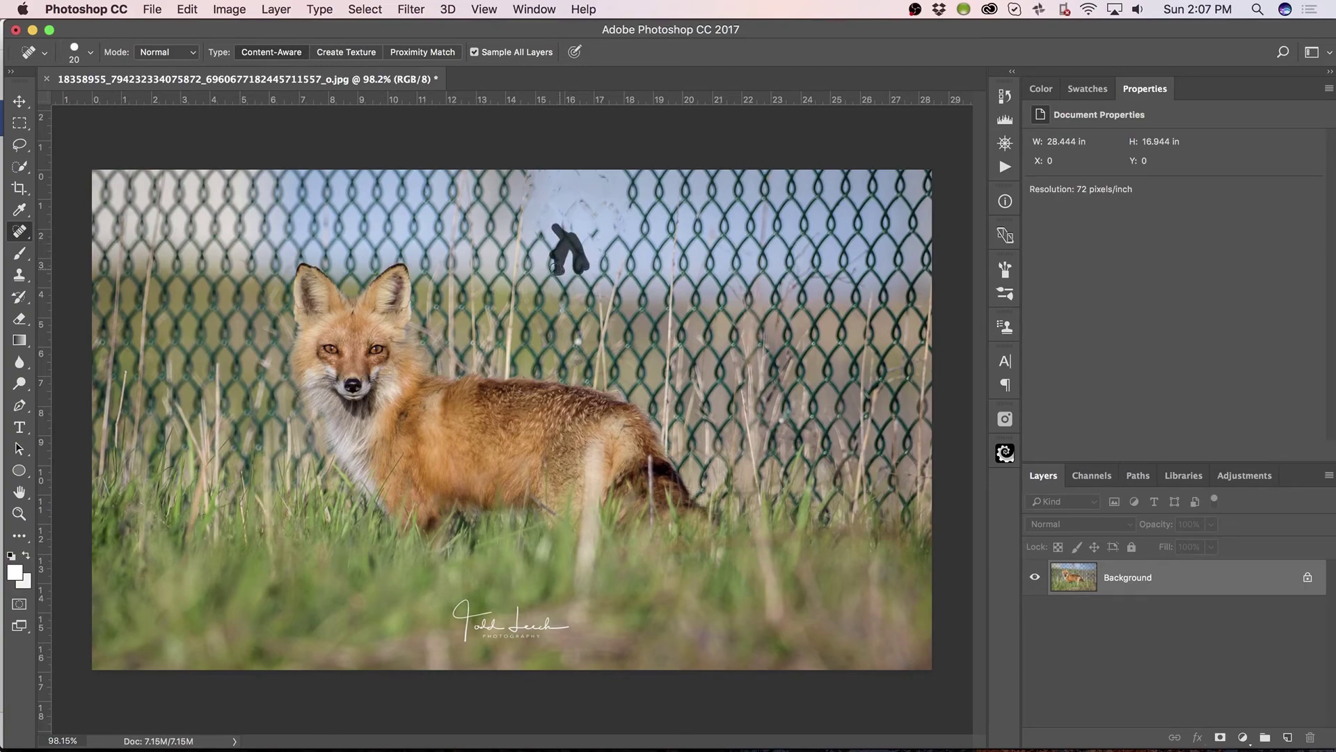
drag(543, 235, 582, 274)
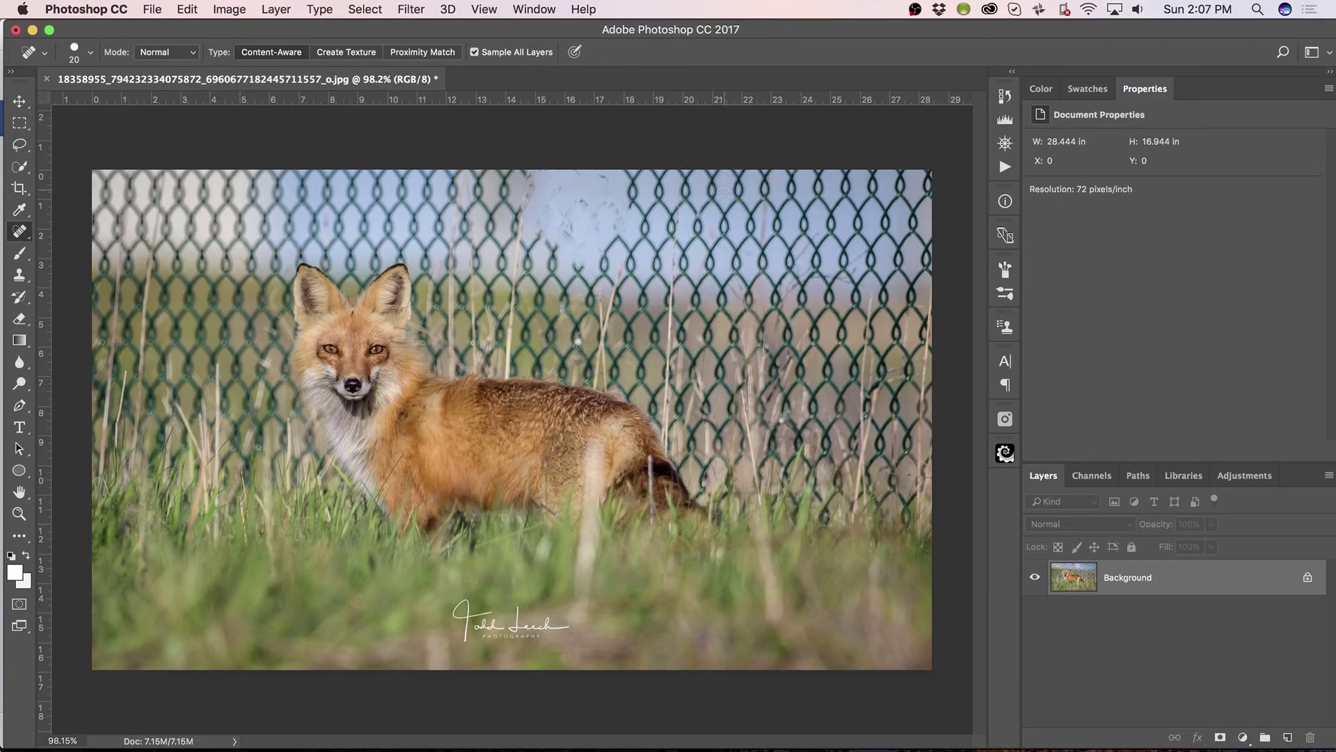
Step: Undo all the healing strokes by reverting the fox photo to its Open history state
key(super+z)
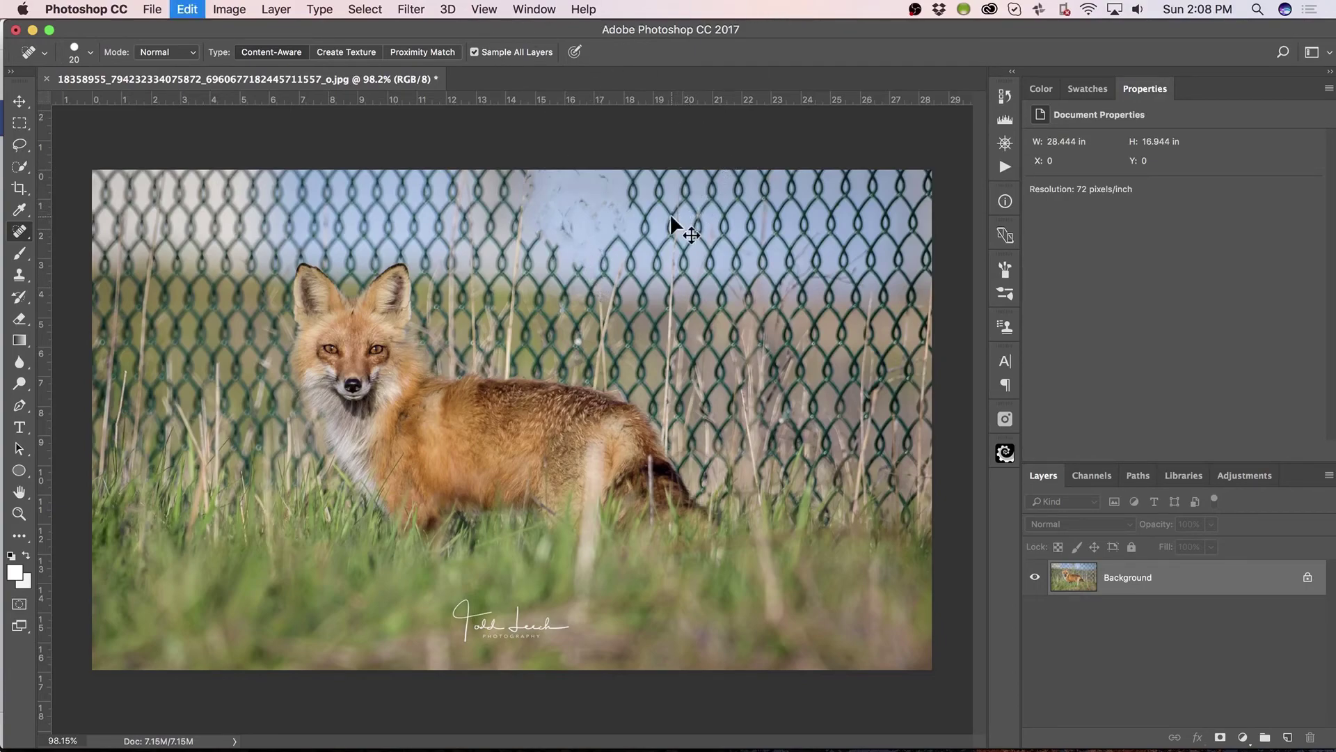
click(1005, 97)
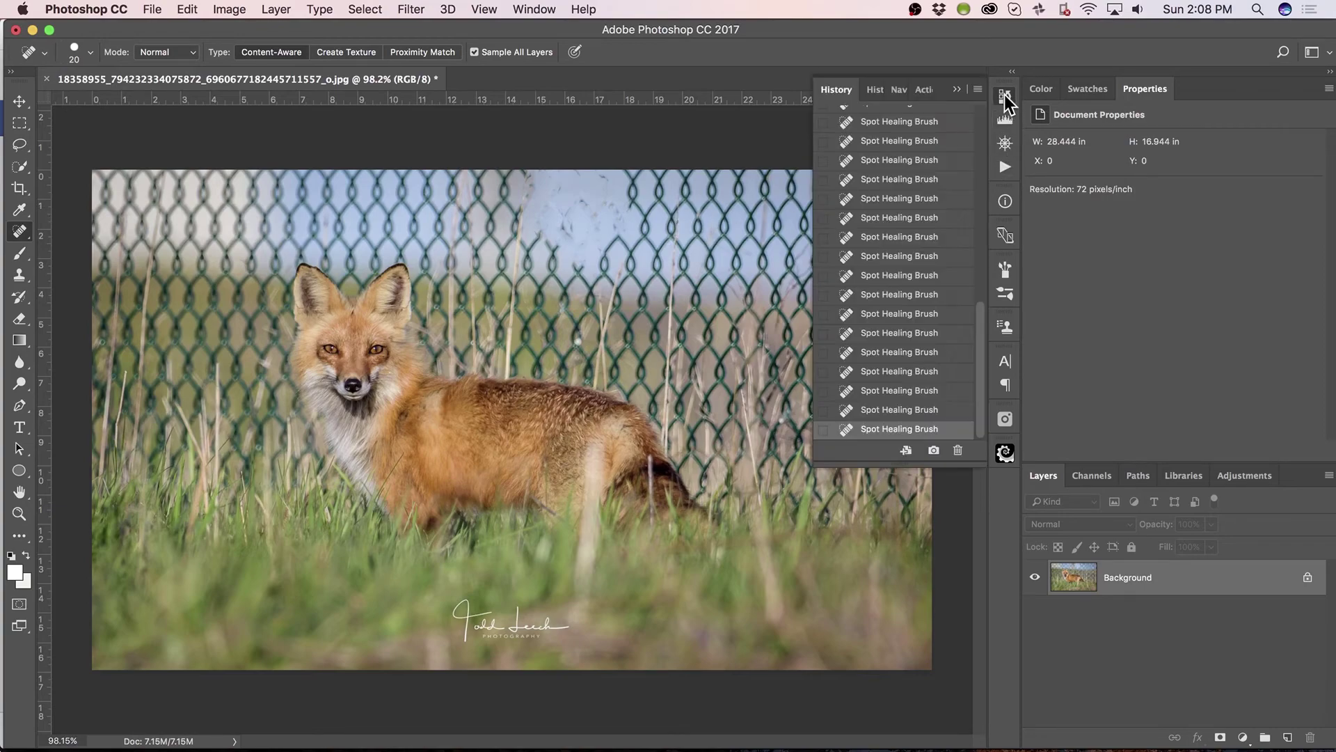
drag(979, 310, 964, 111)
click(915, 140)
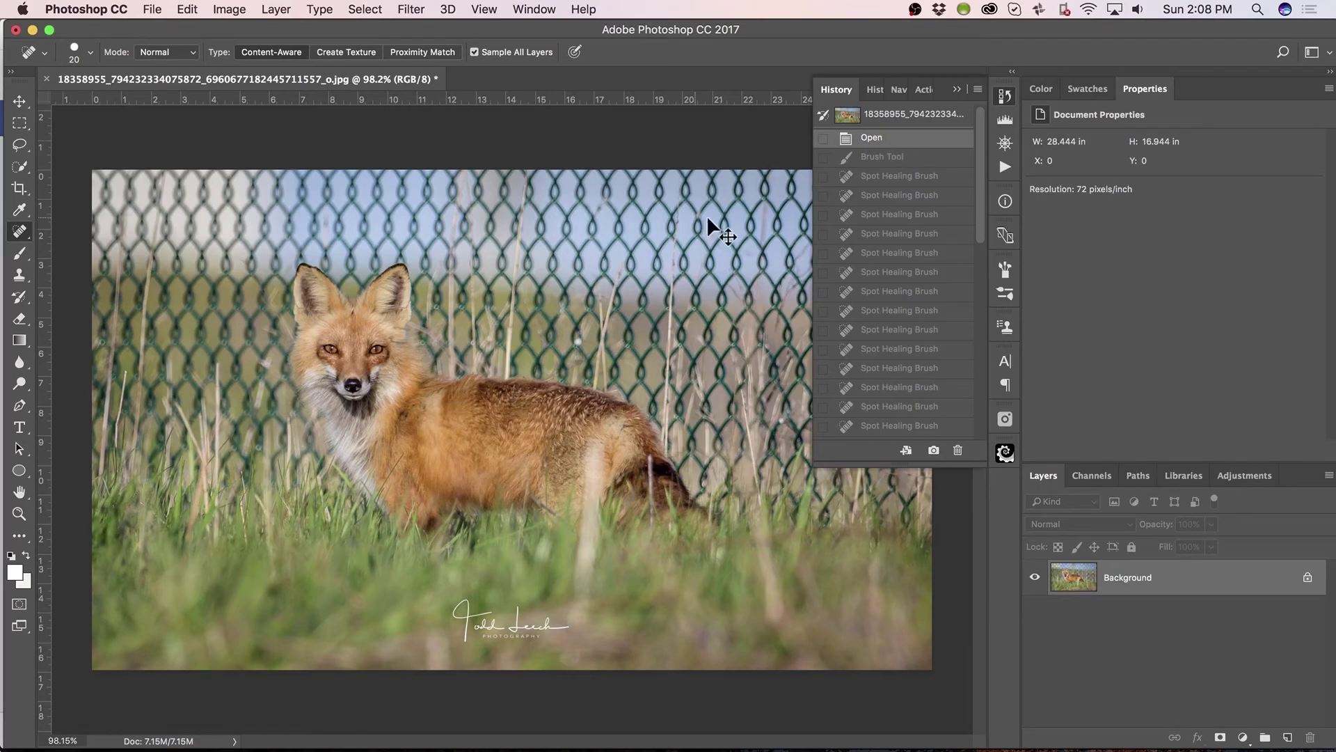
Step: Switch to Chrome and search Pexels for "field" photos
key(super+Tab)
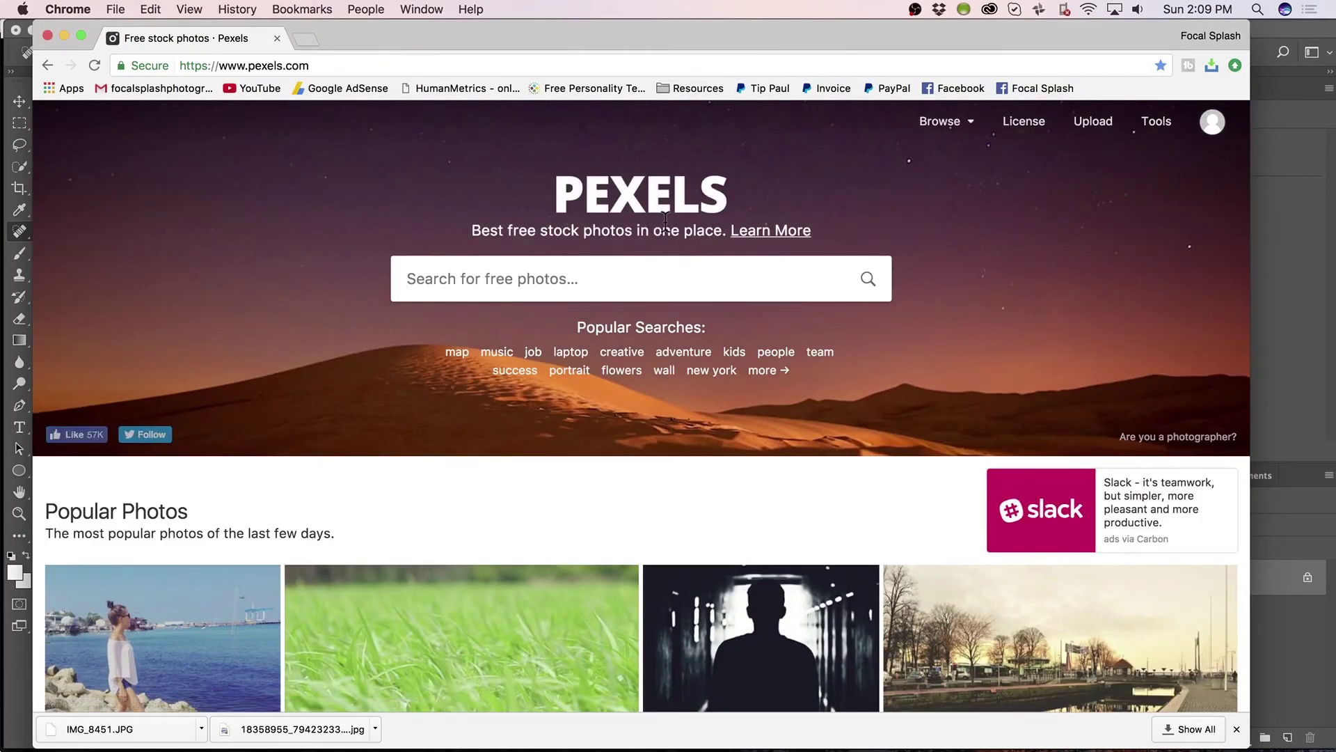
text(filed)
key(BackSpace)
key(BackSpace)
key(BackSpace)
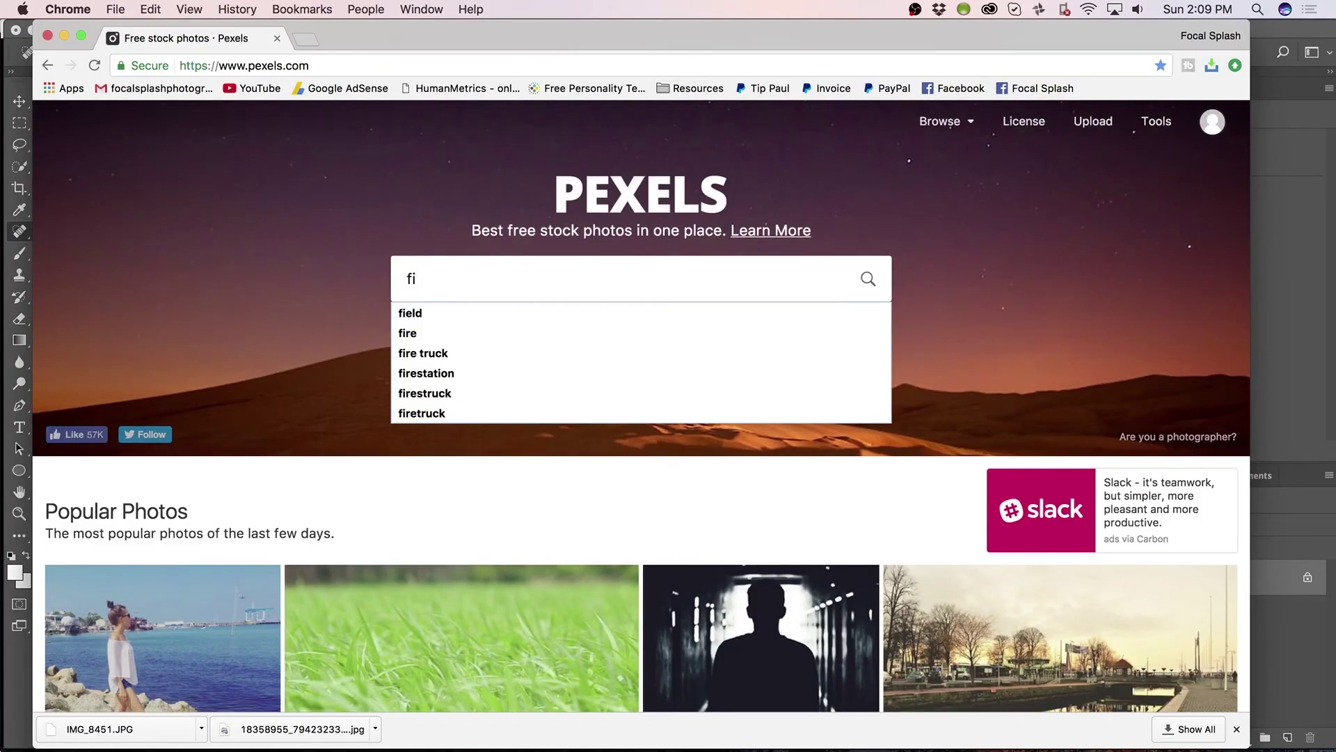
text(eld)
key(Return)
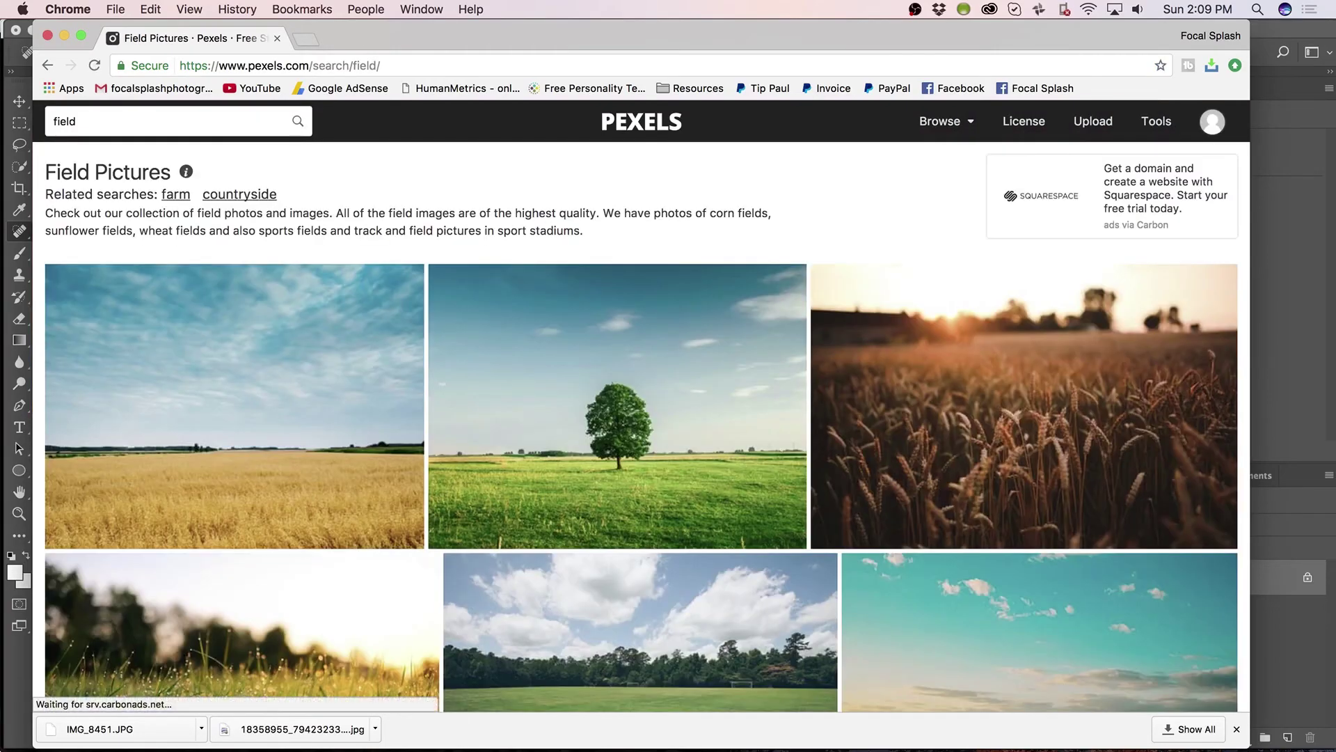
Step: Download the photo of the green field with trees and a cloudy sky in its original size (5616 x 3744)
scroll(749, 468, down, 4)
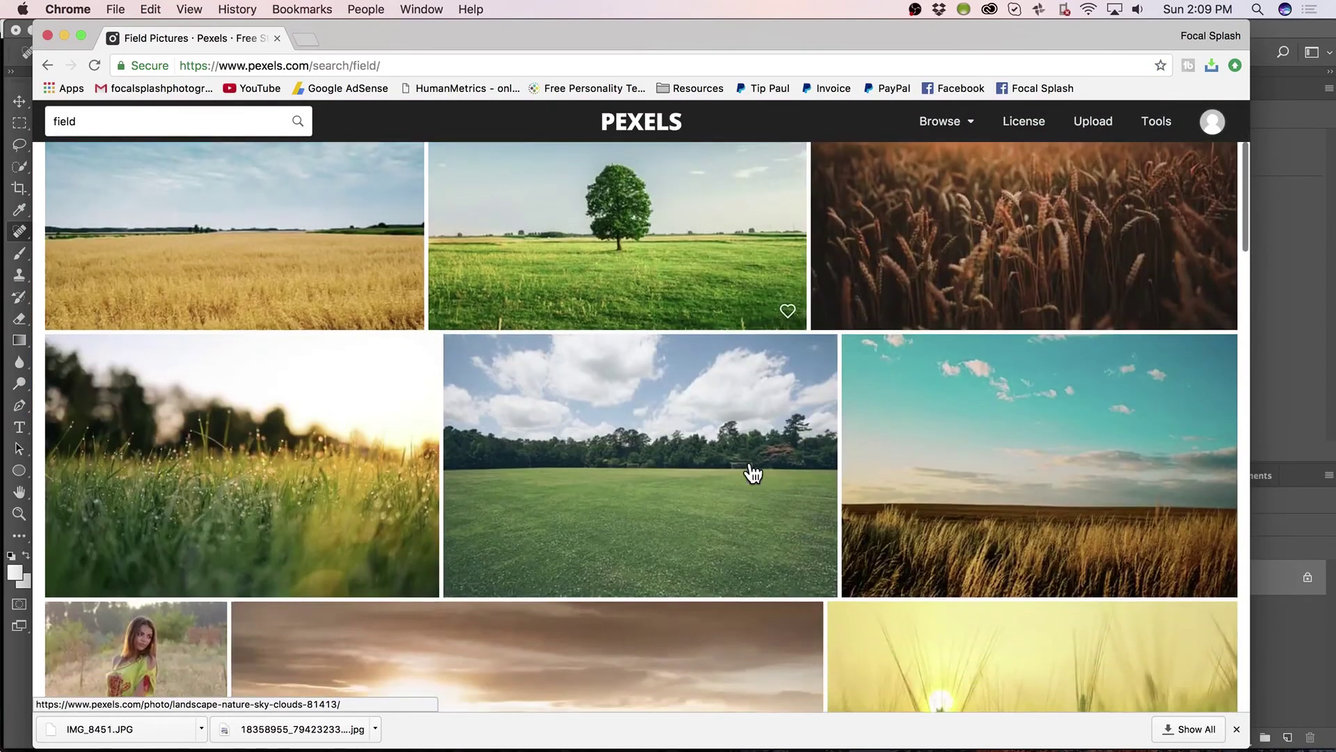
click(728, 456)
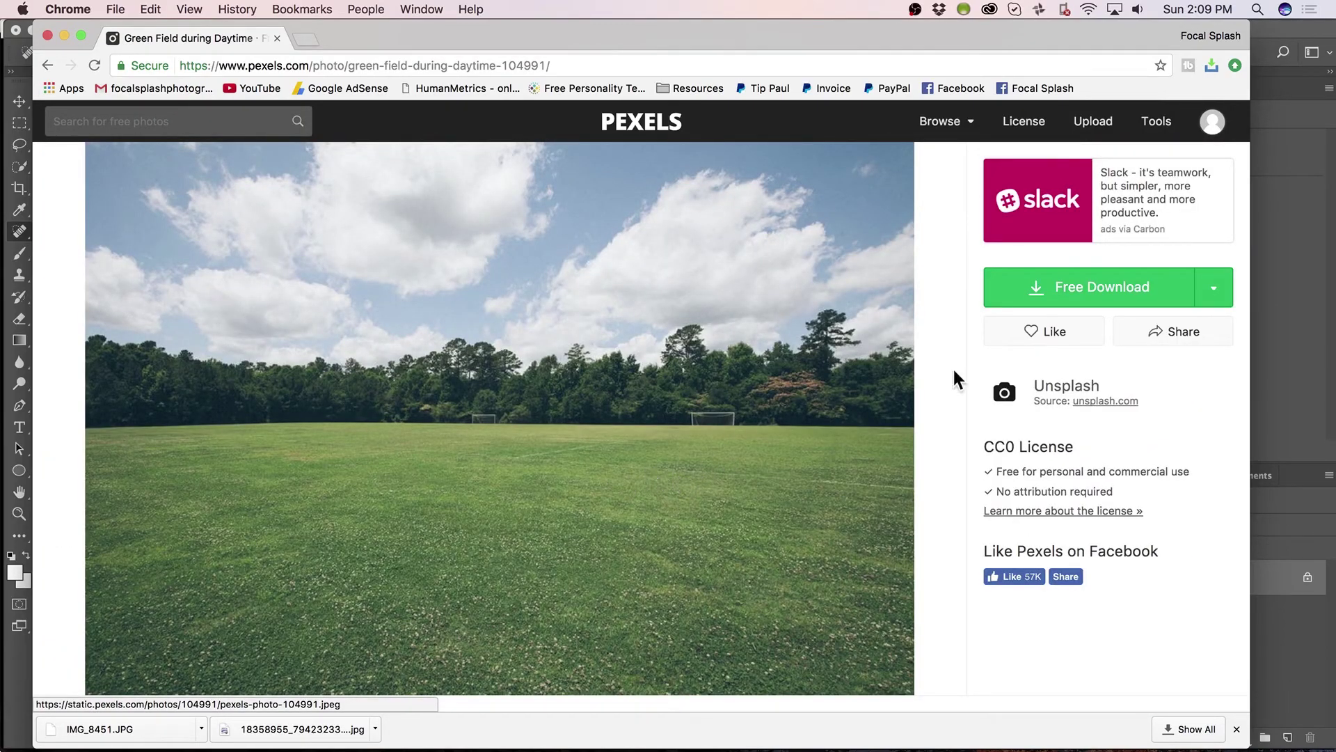
click(1210, 292)
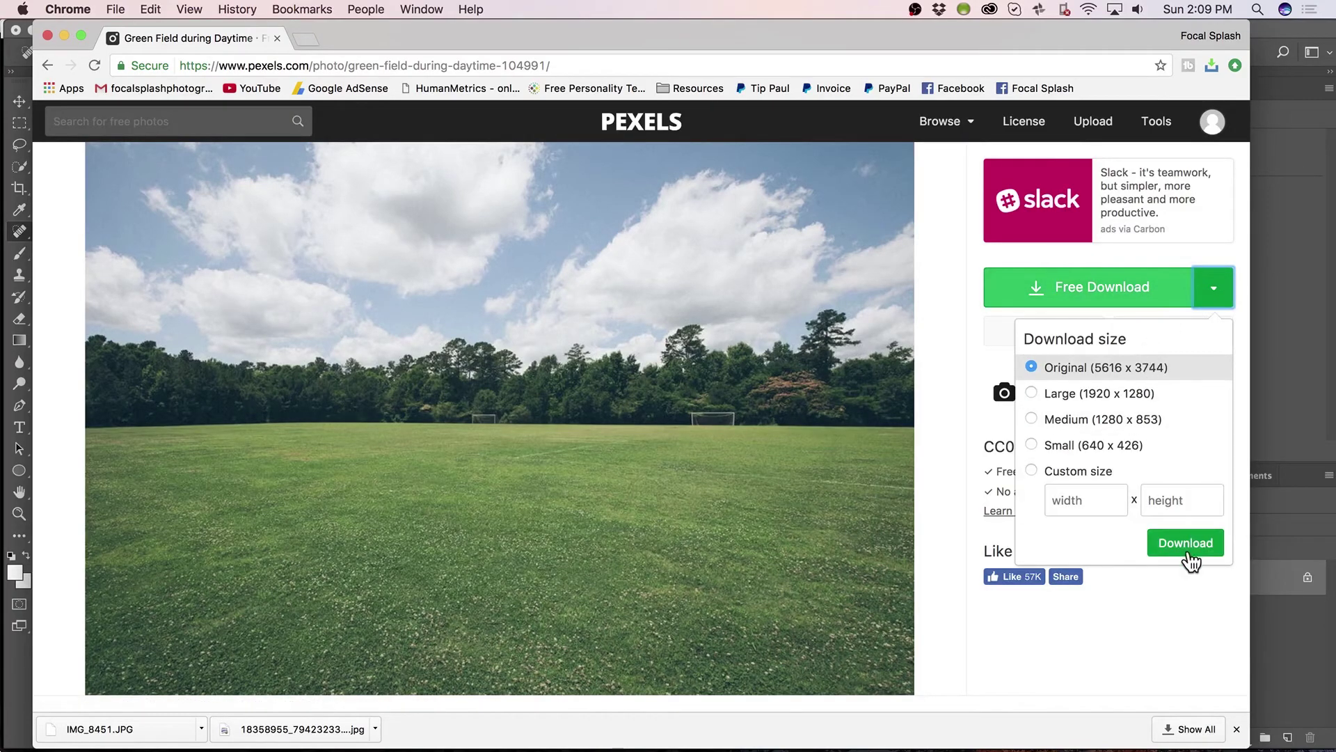
click(1191, 554)
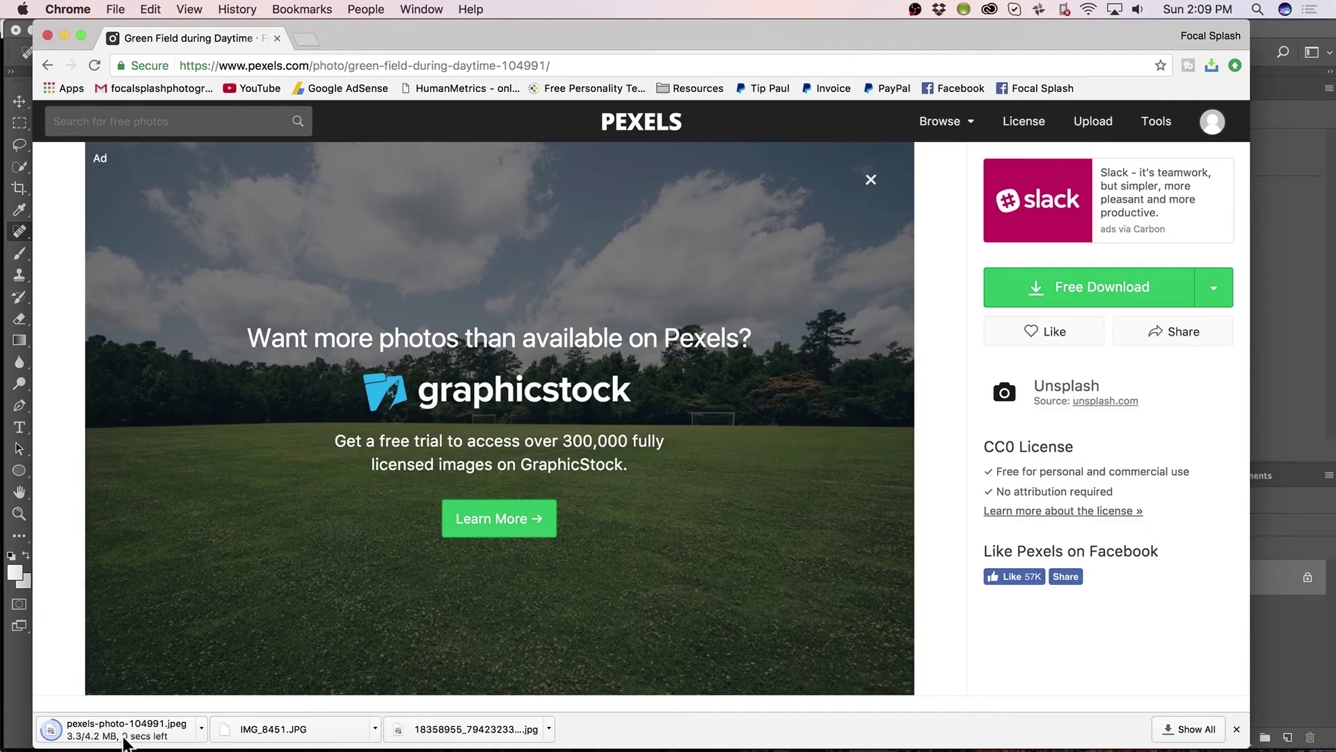
Step: Open the downloaded pexels-photo-104991.jpeg in Photoshop and copy it into the fox document as a new layer
mouse_move(306, 749)
drag(306, 749, 404, 703)
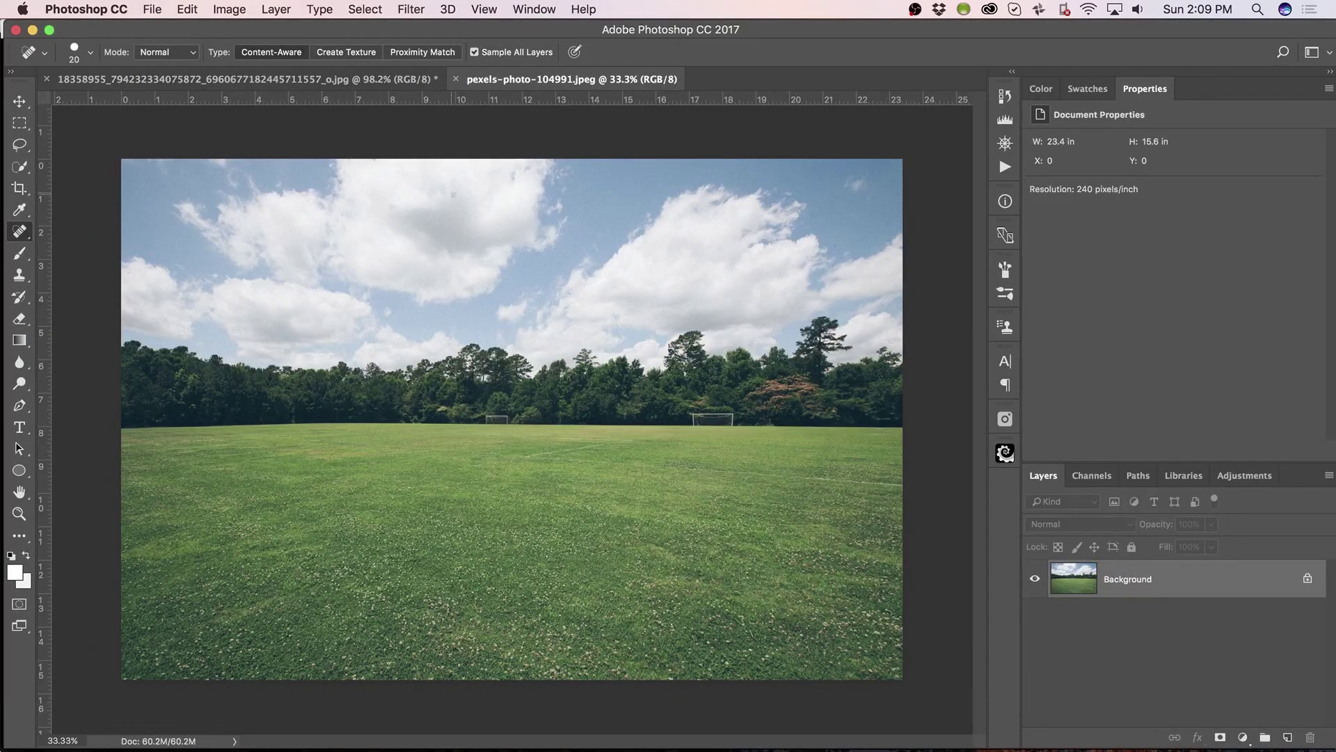
key(v)
mouse_move(458, 304)
mouse_down()
mouse_move(366, 74)
mouse_move(473, 346)
mouse_move(531, 398)
mouse_move(572, 352)
mouse_move(562, 321)
mouse_up()
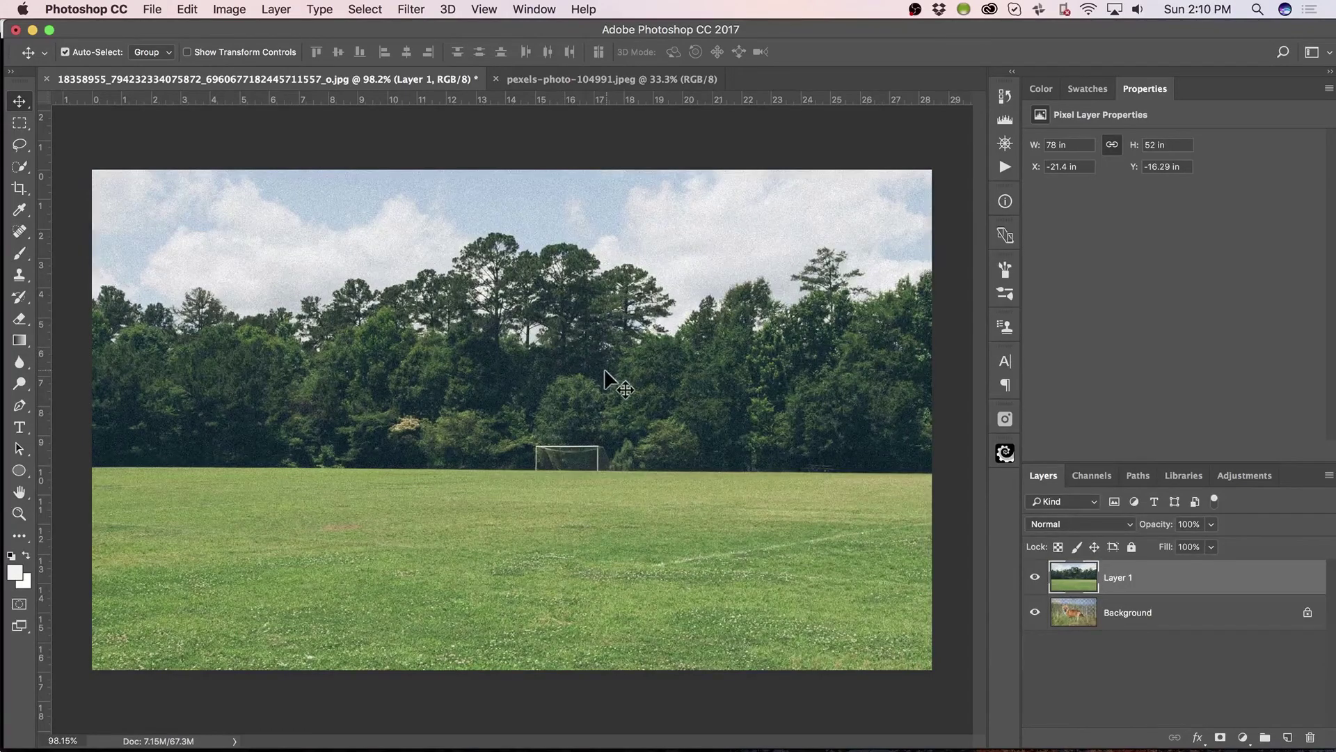
Step: Align the field layer with the fox photo at about X -4.88 in, Y -17.53 in using reduced opacity, and restore opacity to 100%
drag(625, 368, 786, 257)
drag(525, 296, 744, 332)
drag(1168, 529, 1126, 535)
drag(761, 527, 774, 376)
mouse_move(1113, 536)
mouse_down()
mouse_move(1093, 538)
mouse_move(1158, 526)
mouse_move(1123, 529)
mouse_up()
drag(800, 468, 830, 515)
click(1189, 524)
text(100)
Step: Stack the unlocked fox layer above the field layer and add a layer mask to it
drag(1172, 576, 1211, 639)
click(1307, 614)
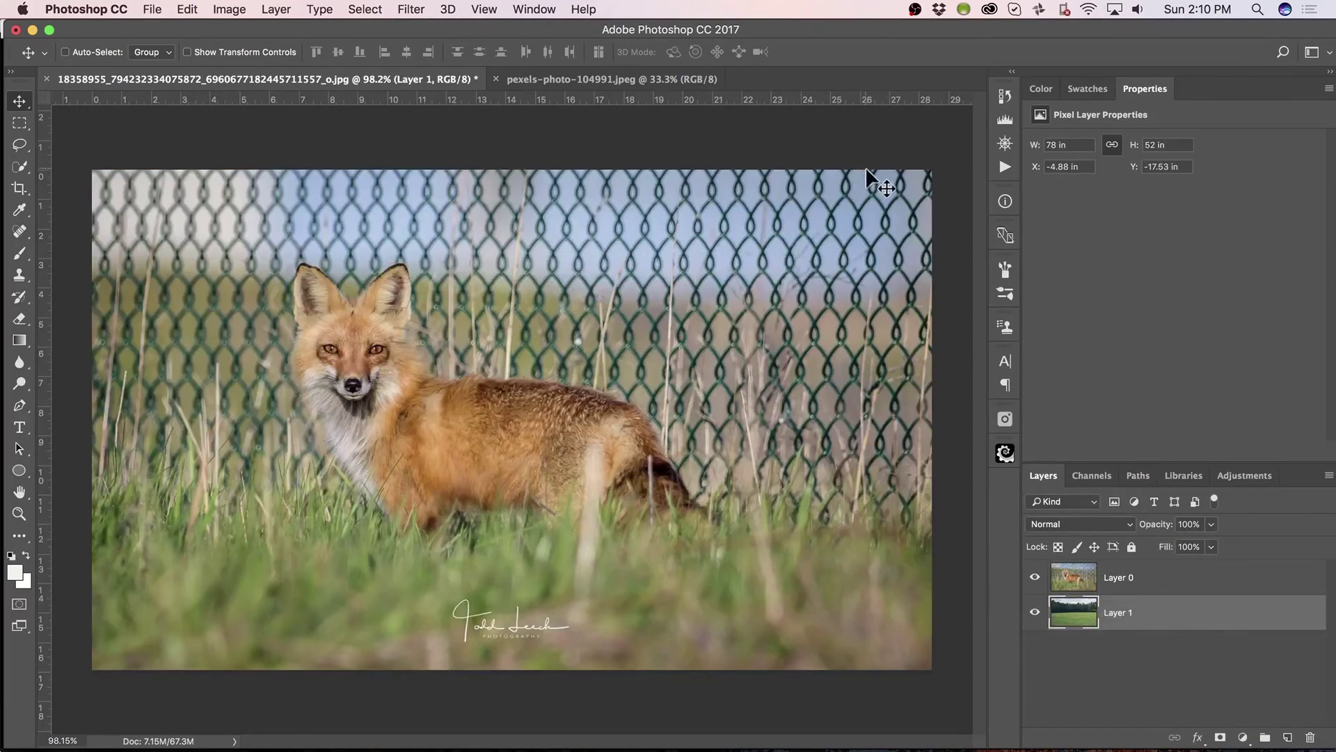
click(1188, 585)
click(1220, 737)
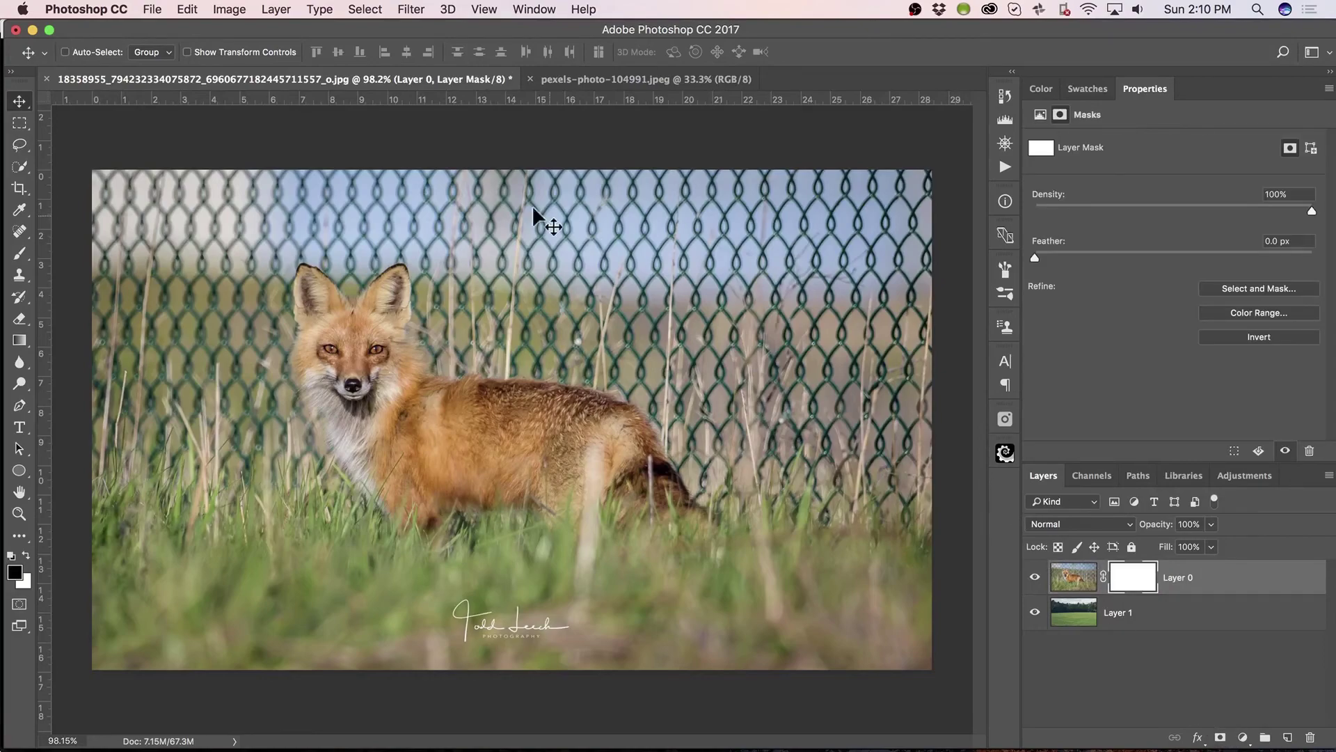
Step: Try to hide the fence by painting black on the fox layer's mask with a 175 px brush, and reset the mask to white
key(b)
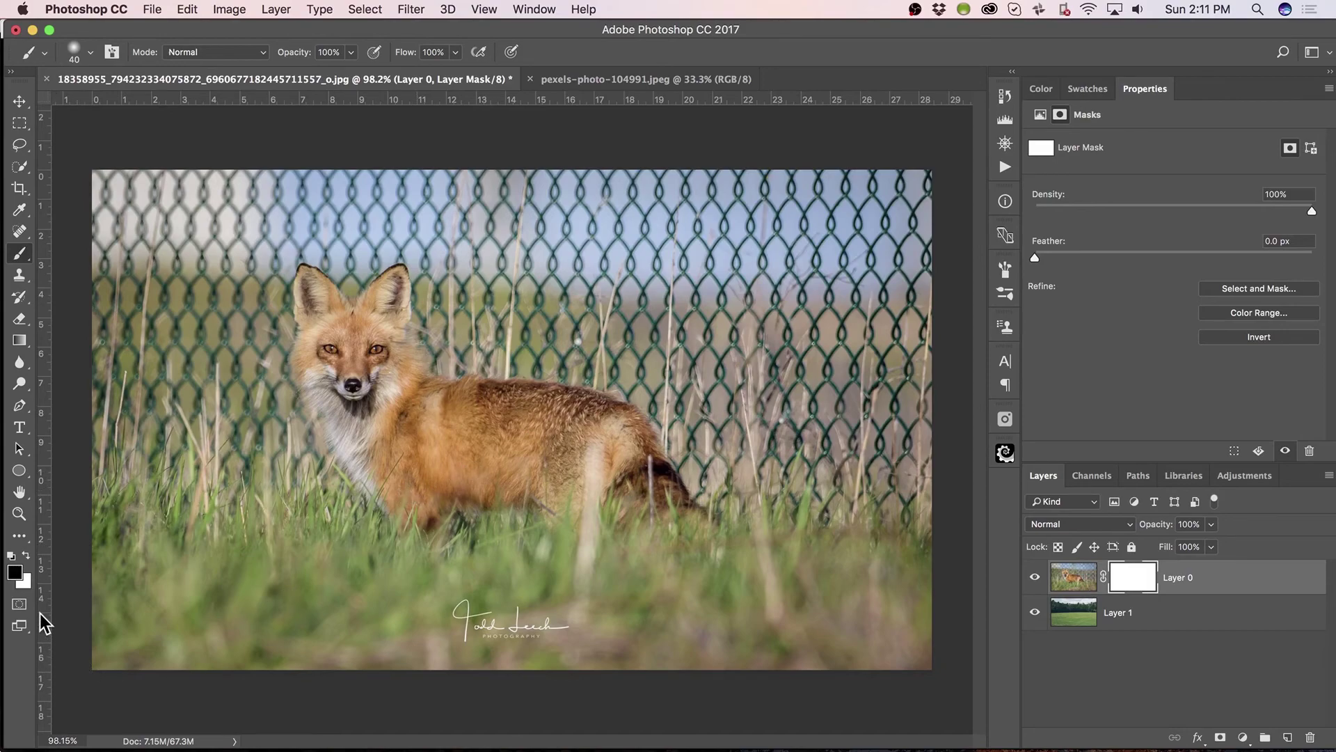
key(bracketright)
key(bracketright)
key(bracketright)
key(bracketright)
key(bracketright)
key(bracketright)
key(bracketright)
key(bracketright)
key(bracketright)
mouse_move(612, 223)
mouse_down()
mouse_move(731, 223)
mouse_move(761, 202)
mouse_move(850, 224)
mouse_move(890, 212)
mouse_move(418, 167)
mouse_move(179, 181)
mouse_move(153, 247)
mouse_move(232, 215)
mouse_move(424, 209)
mouse_move(543, 278)
mouse_move(710, 334)
mouse_move(901, 345)
mouse_move(856, 376)
mouse_move(752, 348)
mouse_move(927, 421)
mouse_move(737, 404)
mouse_move(801, 397)
mouse_move(759, 446)
mouse_move(877, 475)
mouse_move(895, 396)
mouse_move(606, 376)
mouse_move(514, 328)
mouse_move(432, 223)
mouse_move(289, 223)
mouse_move(230, 327)
mouse_move(94, 354)
mouse_move(202, 327)
mouse_move(126, 421)
mouse_move(216, 418)
mouse_move(232, 334)
mouse_up()
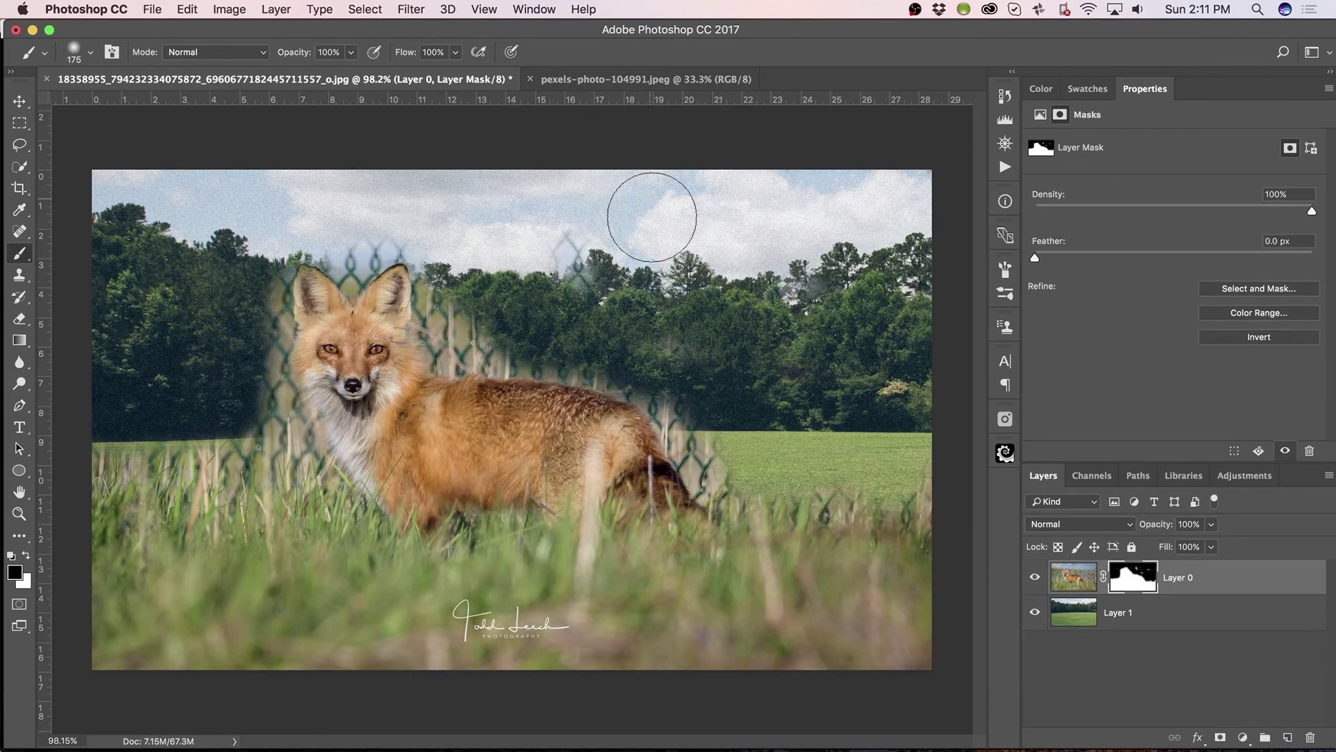
drag(724, 262, 589, 292)
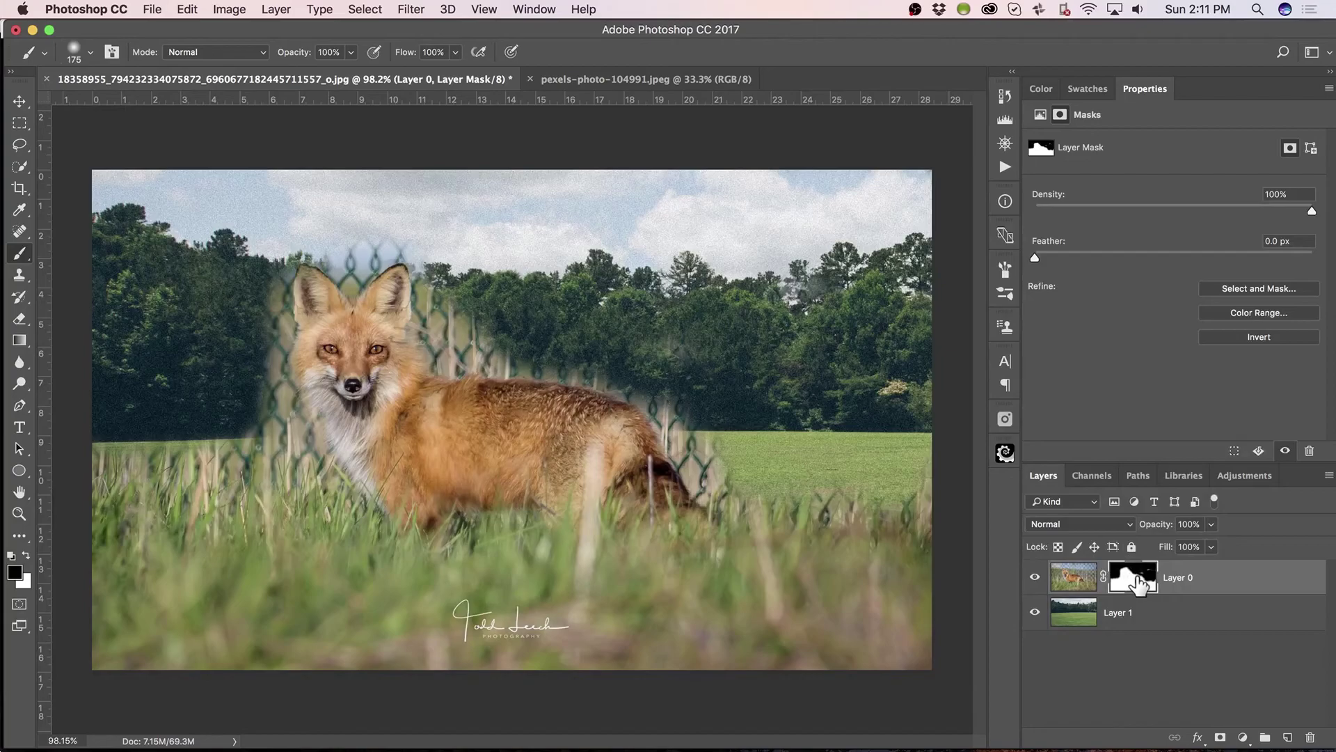
drag(1126, 585, 791, 561)
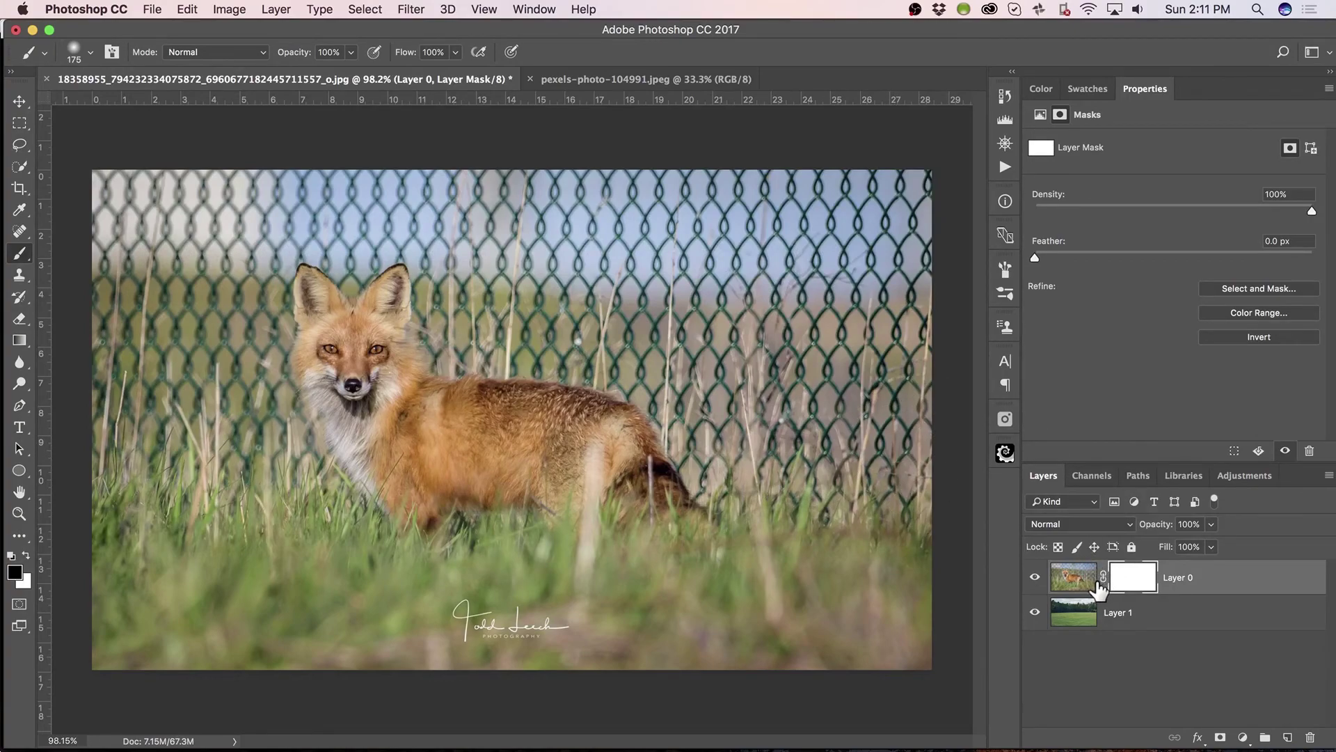
Step: Select the fox and the grass in the fox layer's image with the Quick Selection tool
click(1078, 584)
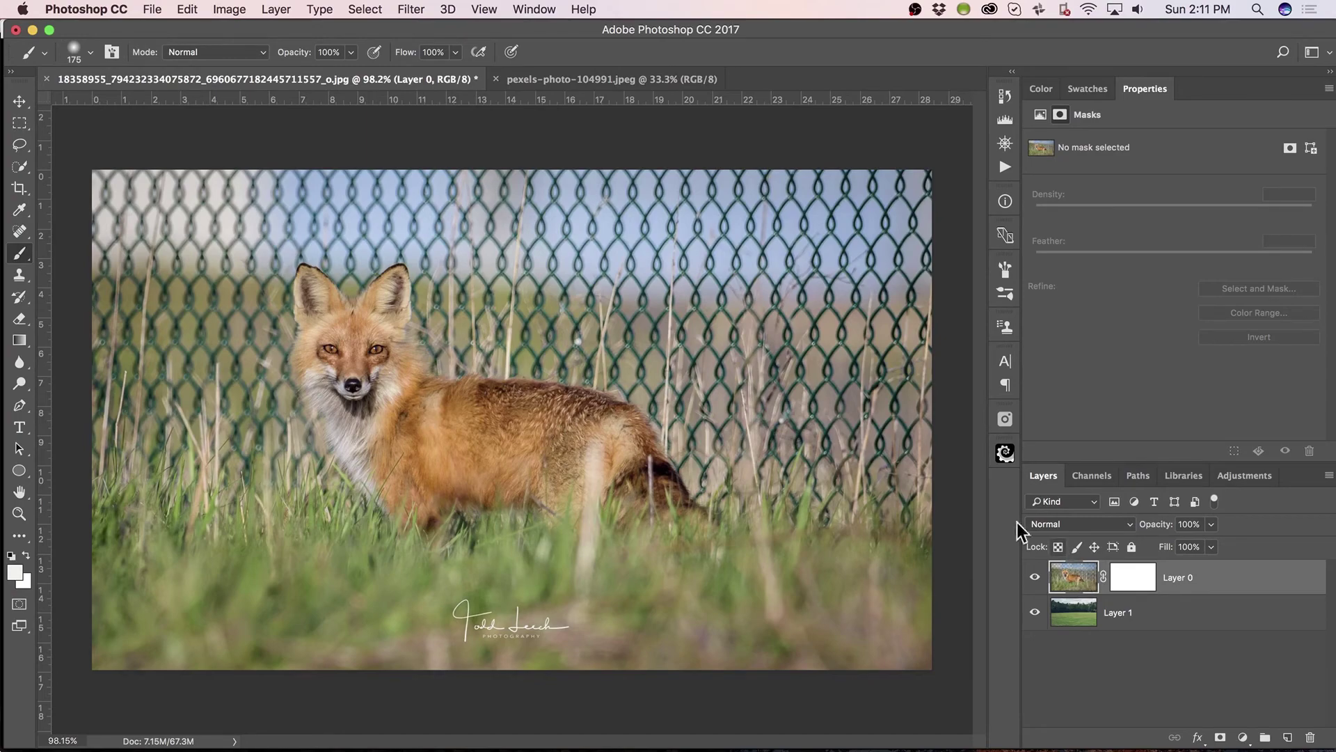
click(25, 169)
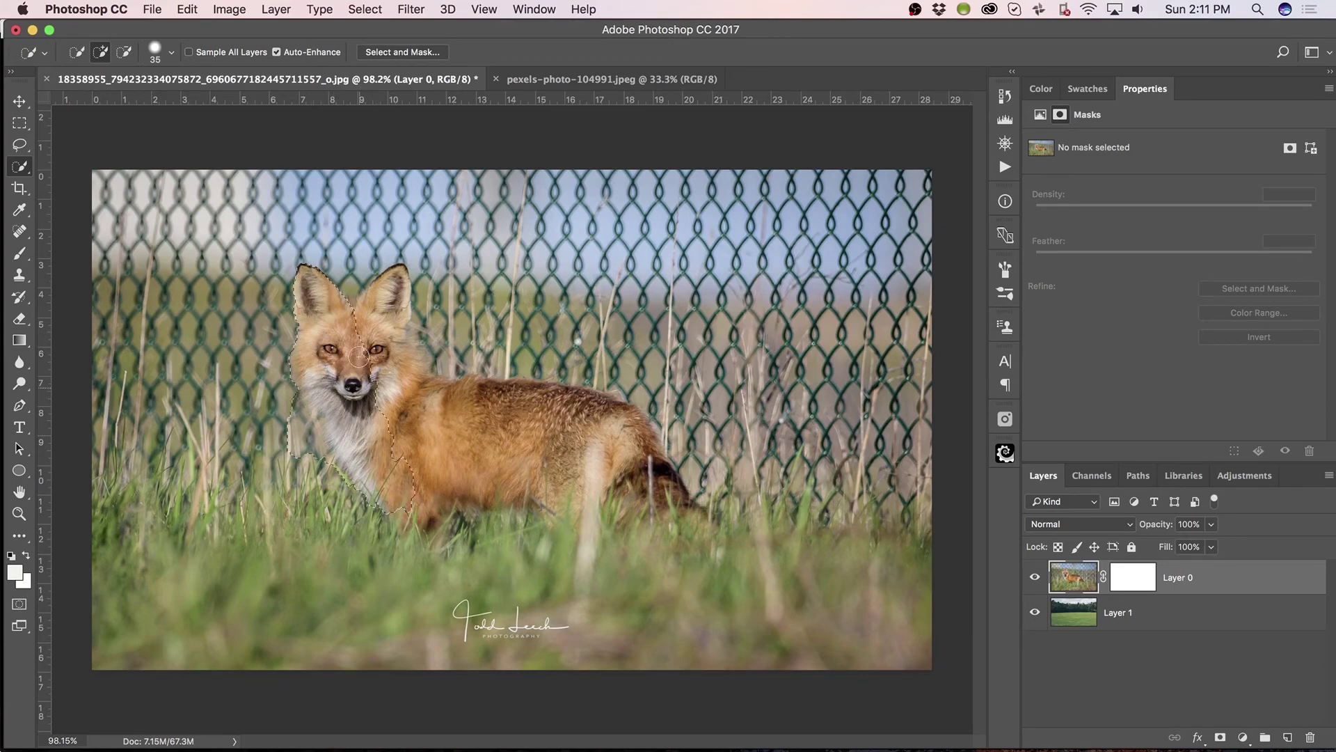
mouse_move(407, 397)
mouse_down()
mouse_move(606, 438)
mouse_move(511, 398)
mouse_move(611, 417)
mouse_move(705, 545)
mouse_move(622, 496)
mouse_move(442, 546)
mouse_move(267, 566)
mouse_move(134, 556)
mouse_up()
drag(746, 564, 935, 564)
Step: In Select and Mask, subtract the fence between the fox's ears and behind its neck with the size 8 Quick Selection tool
click(419, 50)
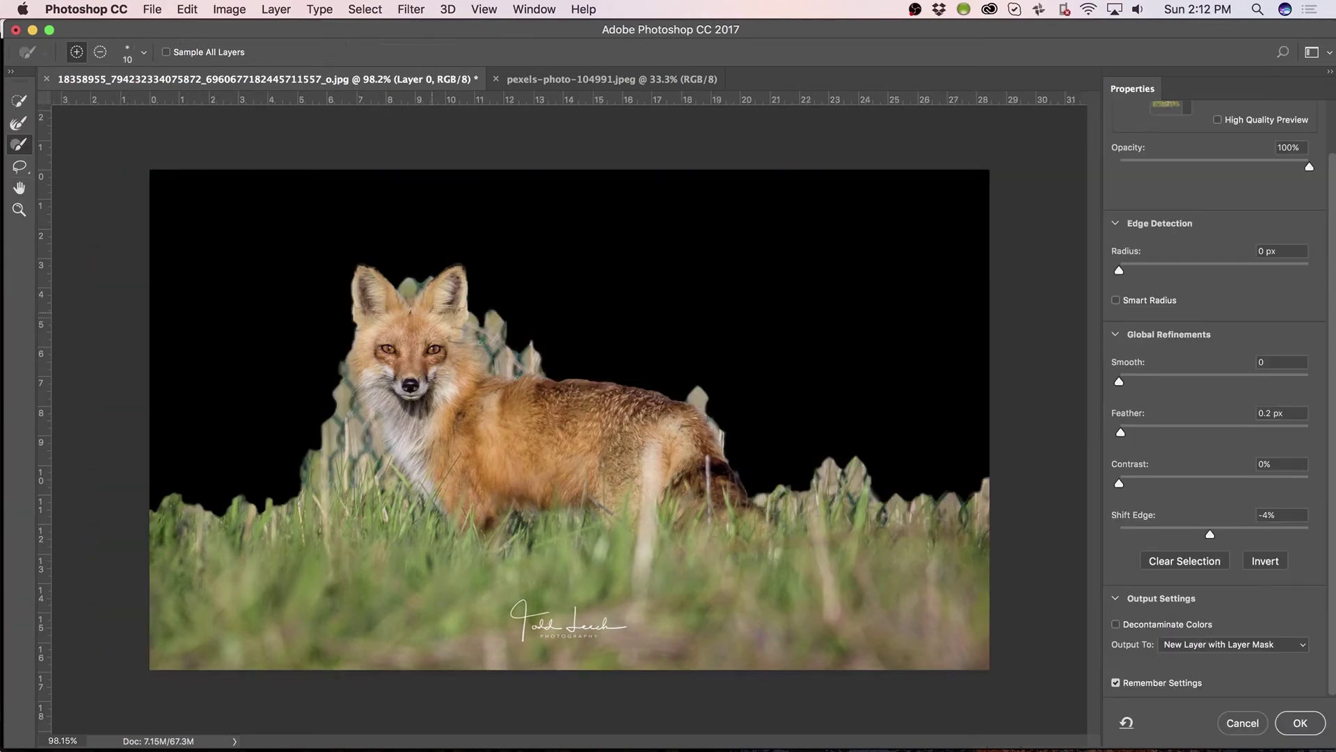
click(414, 373)
key(w)
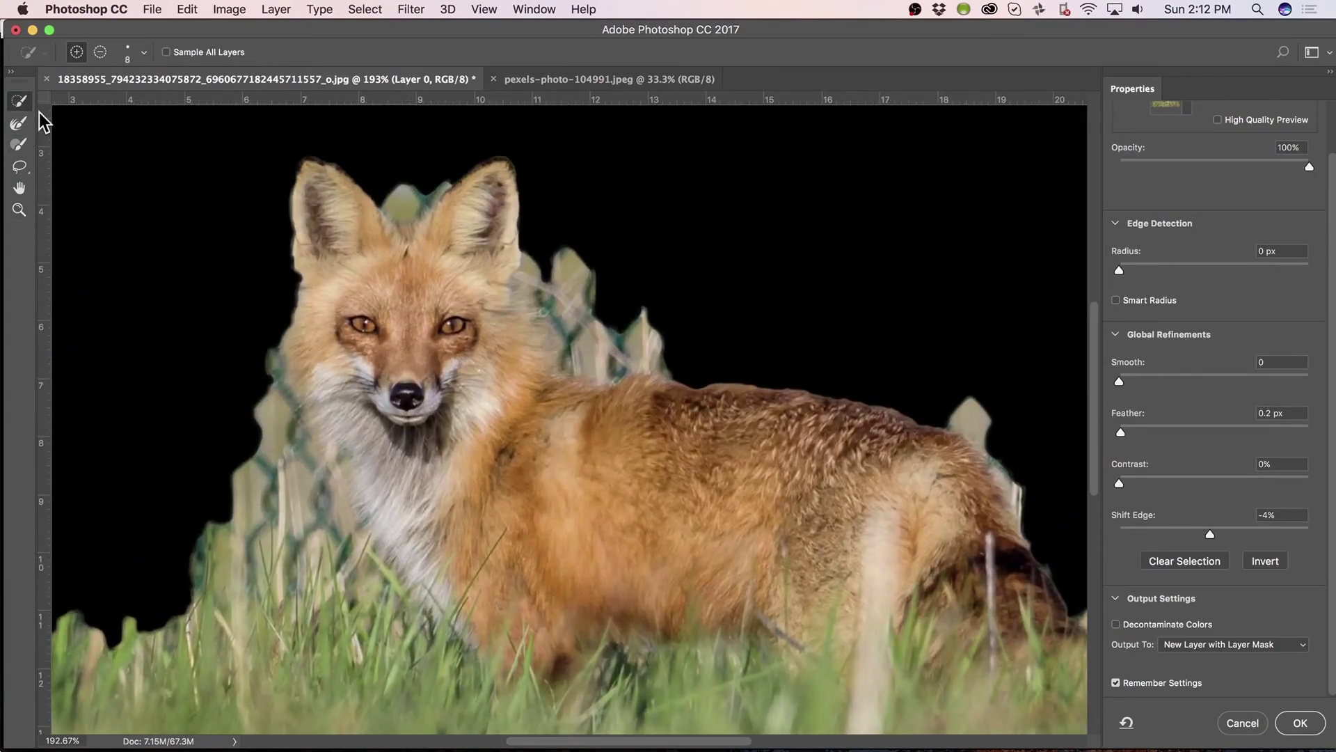
key(alt)
mouse_move(408, 184)
mouse_down()
mouse_move(403, 207)
mouse_move(445, 177)
mouse_move(484, 190)
mouse_up()
drag(558, 285, 569, 331)
mouse_move(591, 334)
mouse_down()
mouse_move(675, 355)
mouse_move(588, 268)
mouse_move(651, 325)
mouse_up()
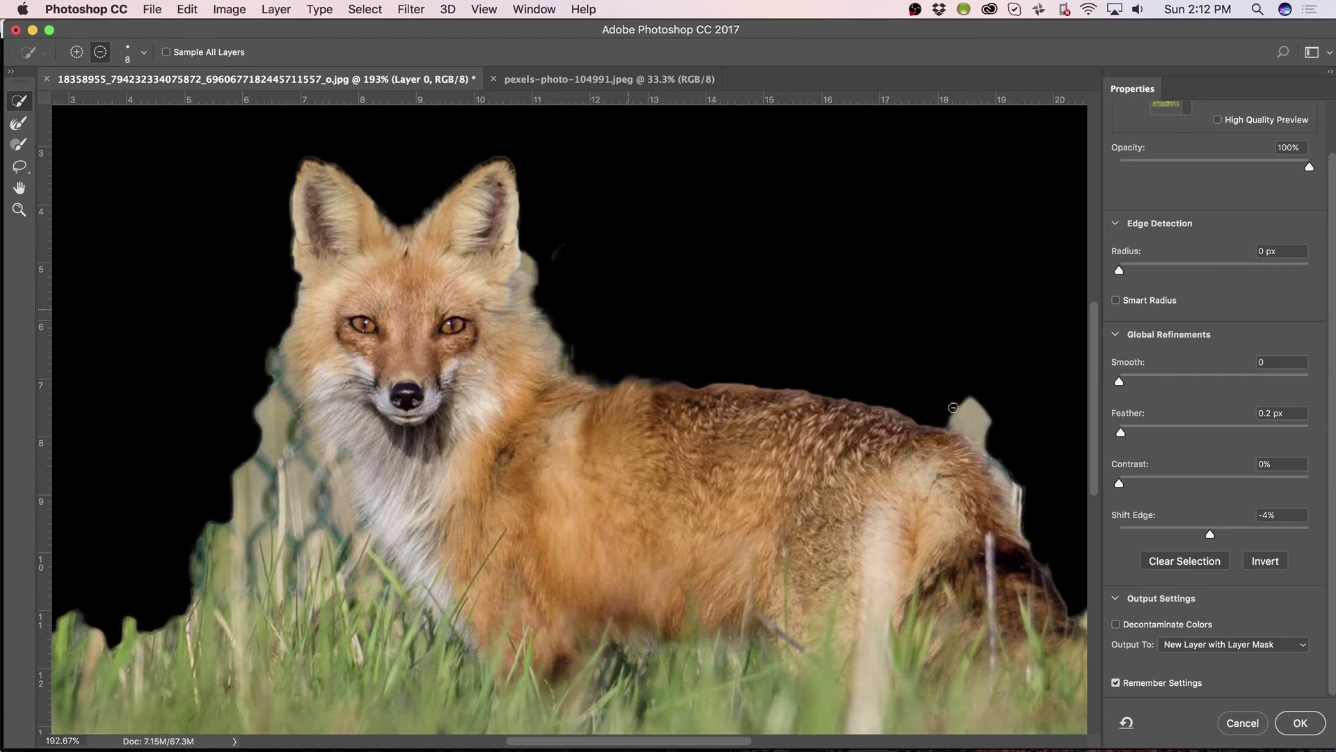
Step: Subtract the leftover fence along the fox's rump and above its tail from the selection
drag(1012, 408, 922, 307)
key(alt)
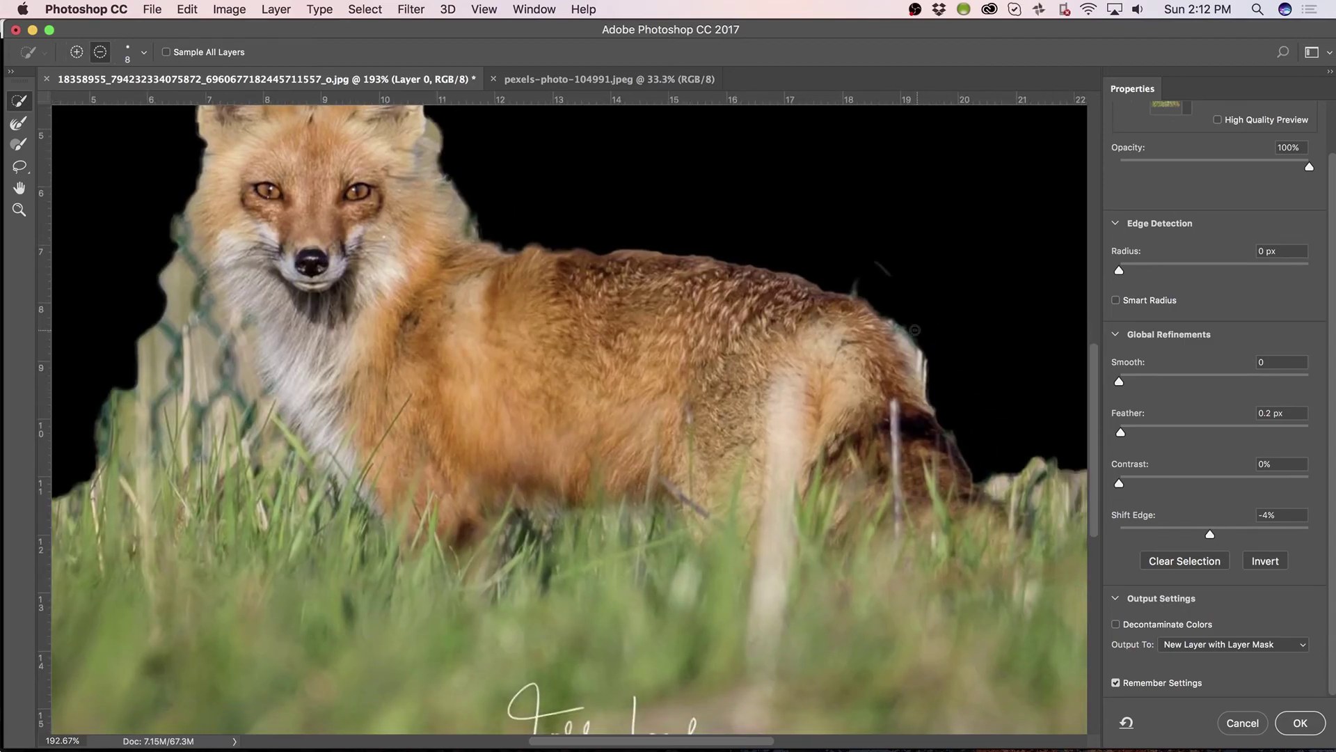
click(915, 356)
Step: Extend the selection along the fence behind the fox's tail and brush over its wires with the size 20 Refine Edge Brush
mouse_move(1016, 388)
mouse_down()
mouse_move(779, 318)
mouse_move(540, 346)
mouse_move(607, 369)
mouse_up()
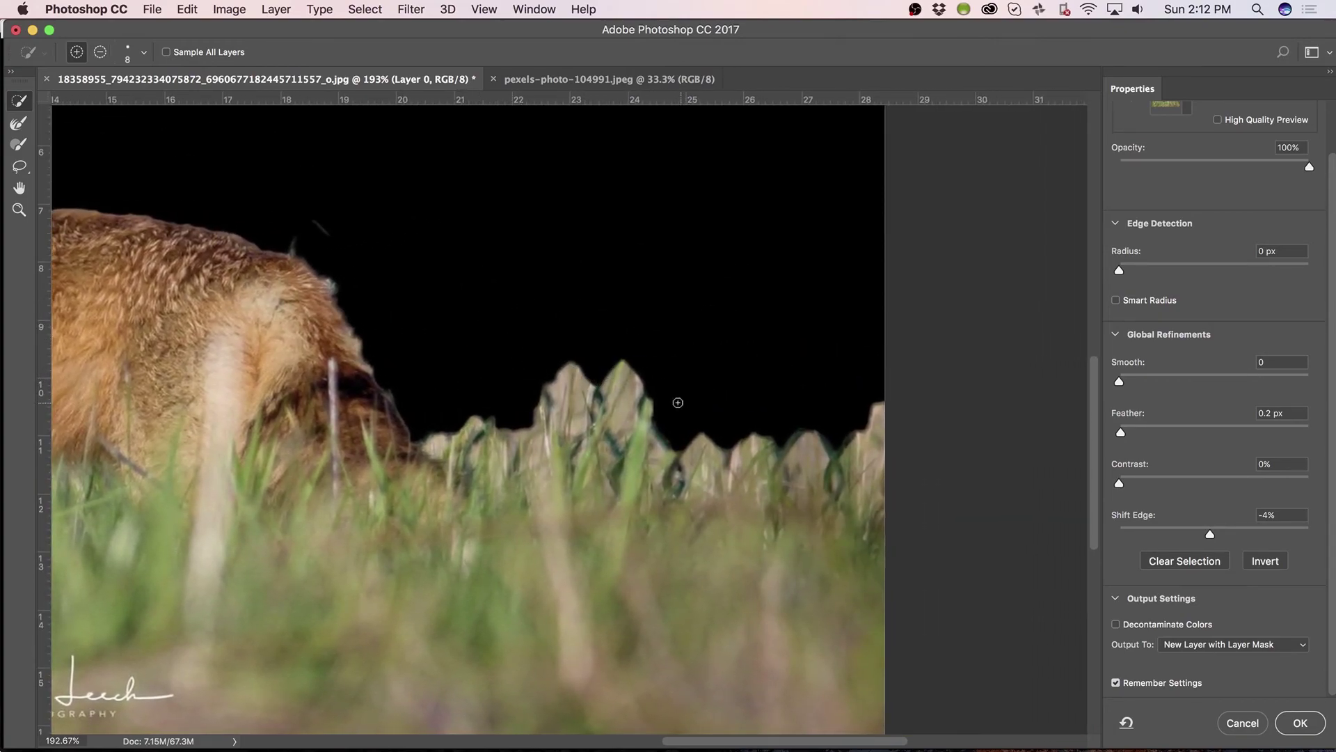
mouse_move(640, 413)
mouse_down()
mouse_move(898, 420)
mouse_move(803, 478)
mouse_move(843, 445)
mouse_move(545, 387)
mouse_up()
key(r)
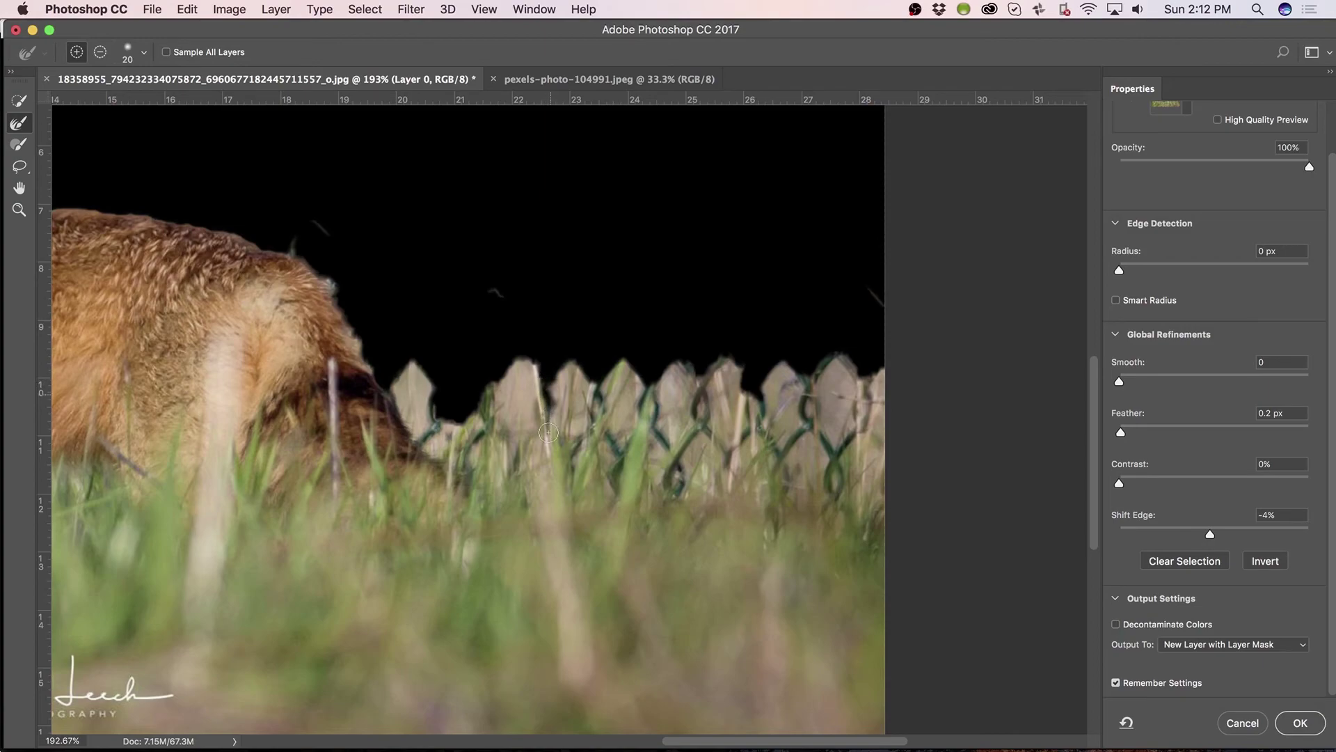
mouse_move(605, 427)
mouse_down()
mouse_move(617, 455)
mouse_move(688, 400)
mouse_move(648, 399)
mouse_move(680, 457)
mouse_move(701, 380)
mouse_move(695, 451)
mouse_up()
mouse_move(766, 378)
mouse_down()
mouse_move(800, 407)
mouse_move(819, 377)
mouse_move(820, 430)
mouse_move(800, 414)
mouse_move(820, 352)
mouse_up()
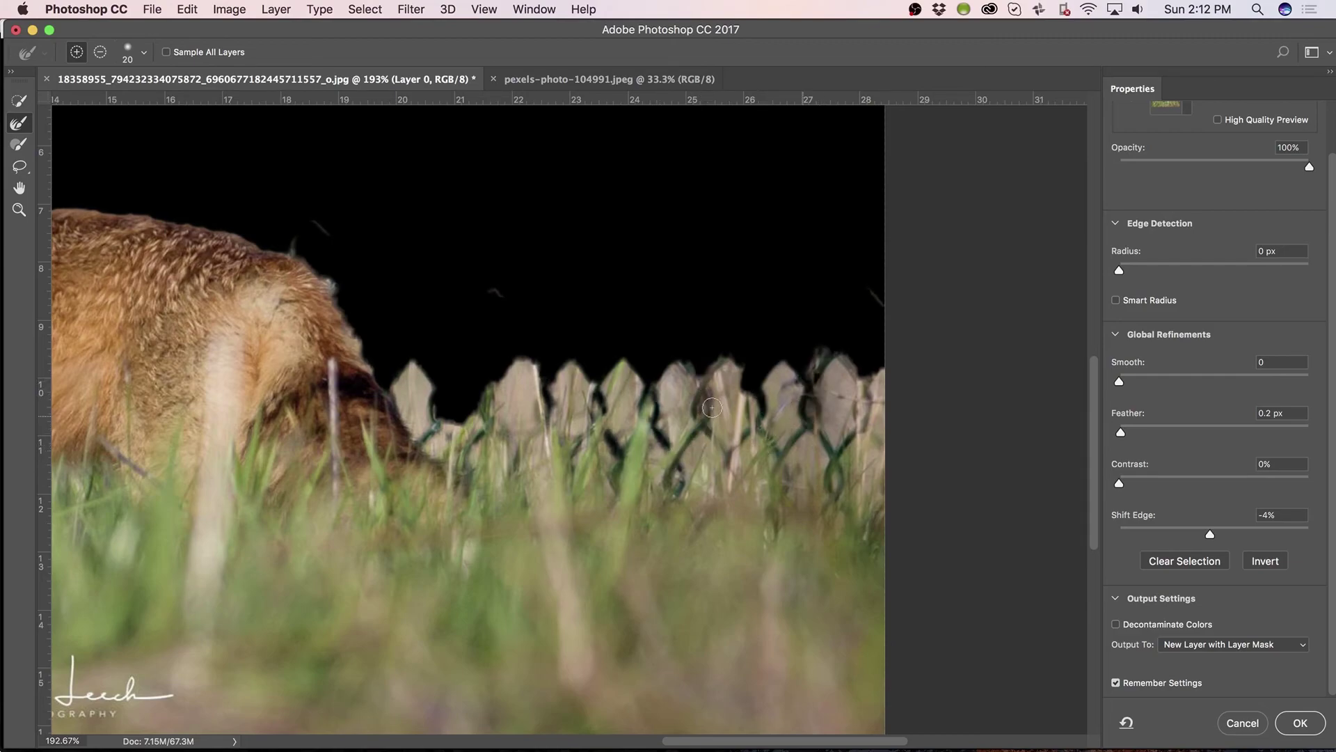
Step: Subtract the fence in front of the fox's chest, above the grass, from the selection with the size 8 Quick Selection tool
drag(364, 409, 806, 397)
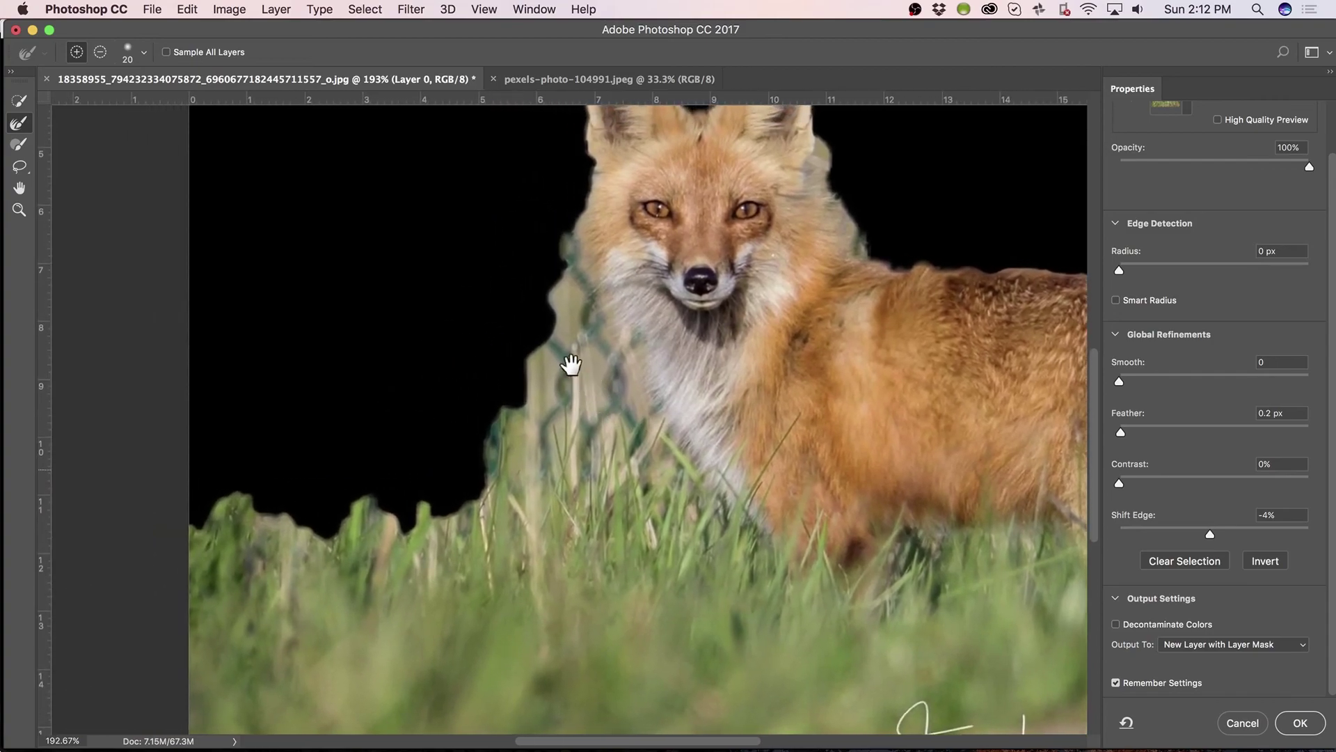
key(w)
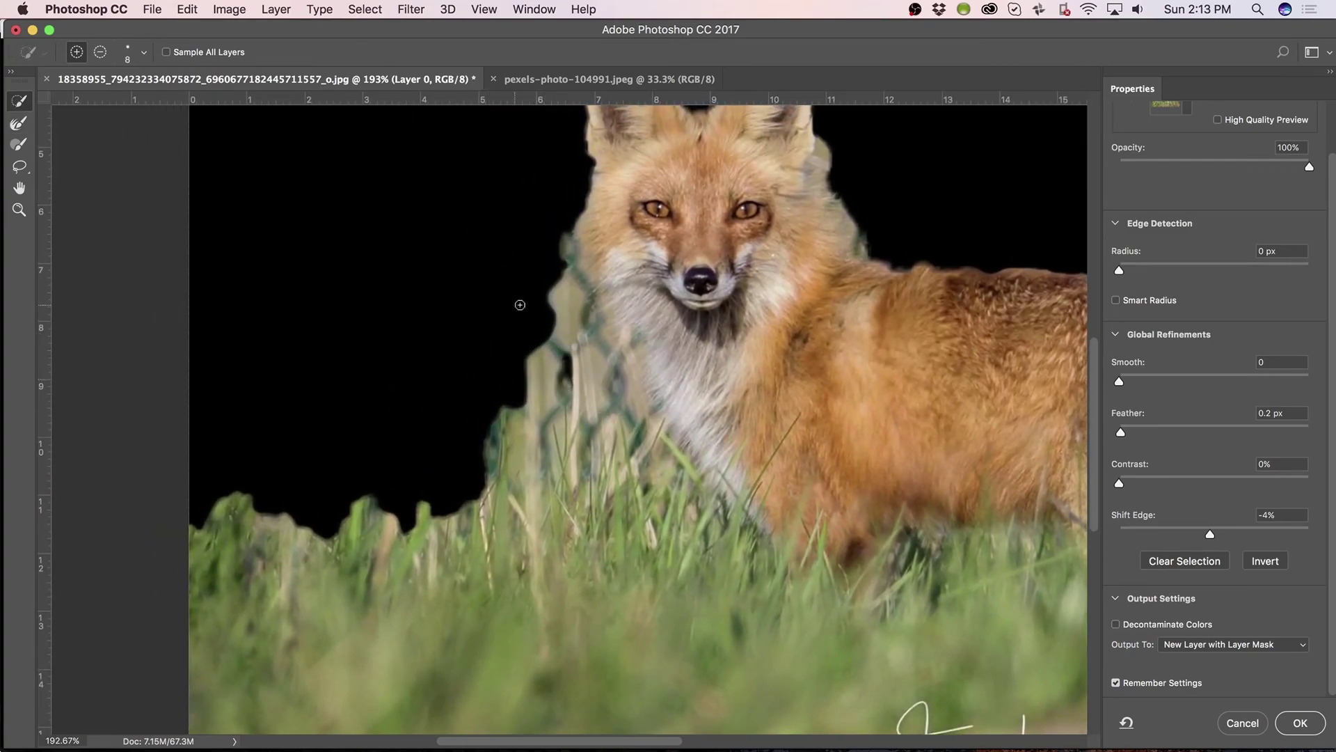
mouse_move(551, 272)
mouse_down()
mouse_move(634, 452)
mouse_move(575, 358)
mouse_move(499, 436)
mouse_move(547, 450)
mouse_move(497, 484)
mouse_move(500, 469)
mouse_up()
mouse_move(503, 400)
mouse_down()
mouse_move(554, 313)
mouse_move(533, 284)
mouse_move(500, 117)
mouse_up()
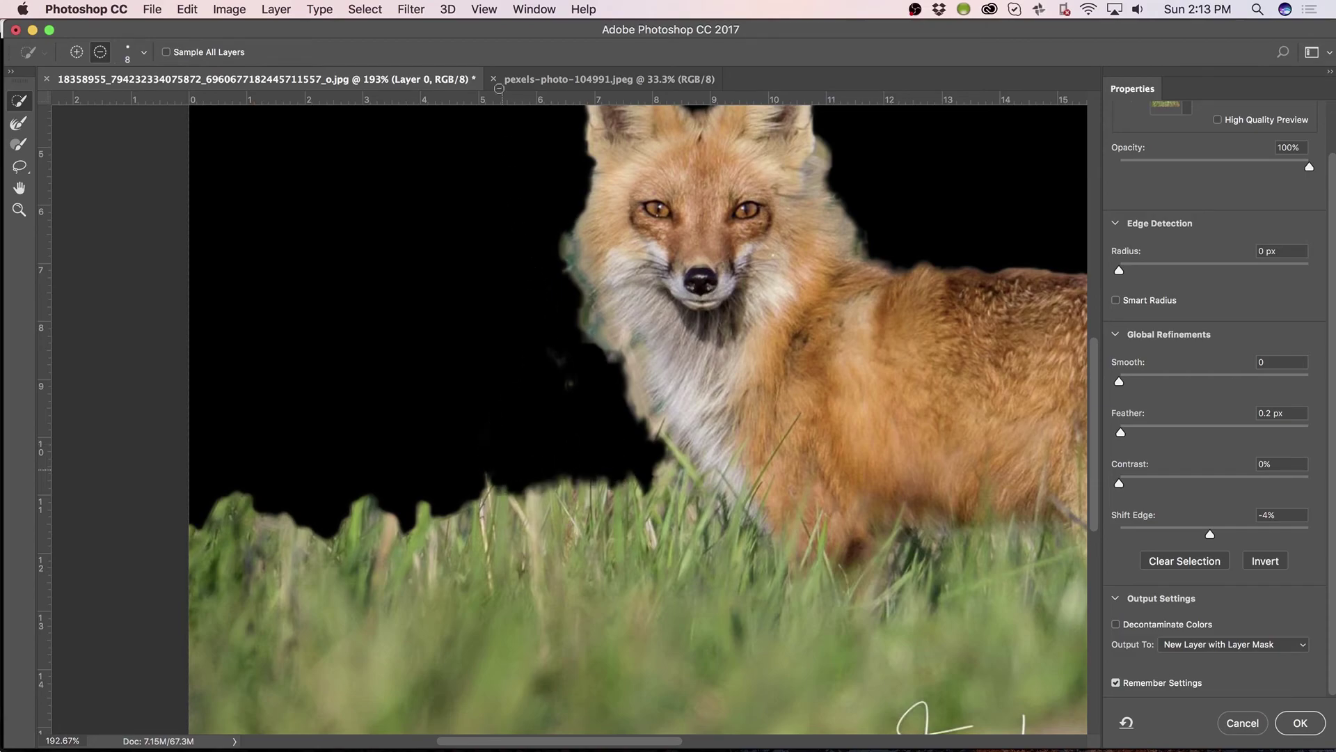
Step: Subtract the leftover fence fringe beside the fox's cheek and upper chest, on the side facing the empty background, from the selection
mouse_move(574, 268)
mouse_down()
mouse_move(596, 336)
mouse_move(571, 307)
mouse_up()
key(alt)
drag(566, 242, 594, 343)
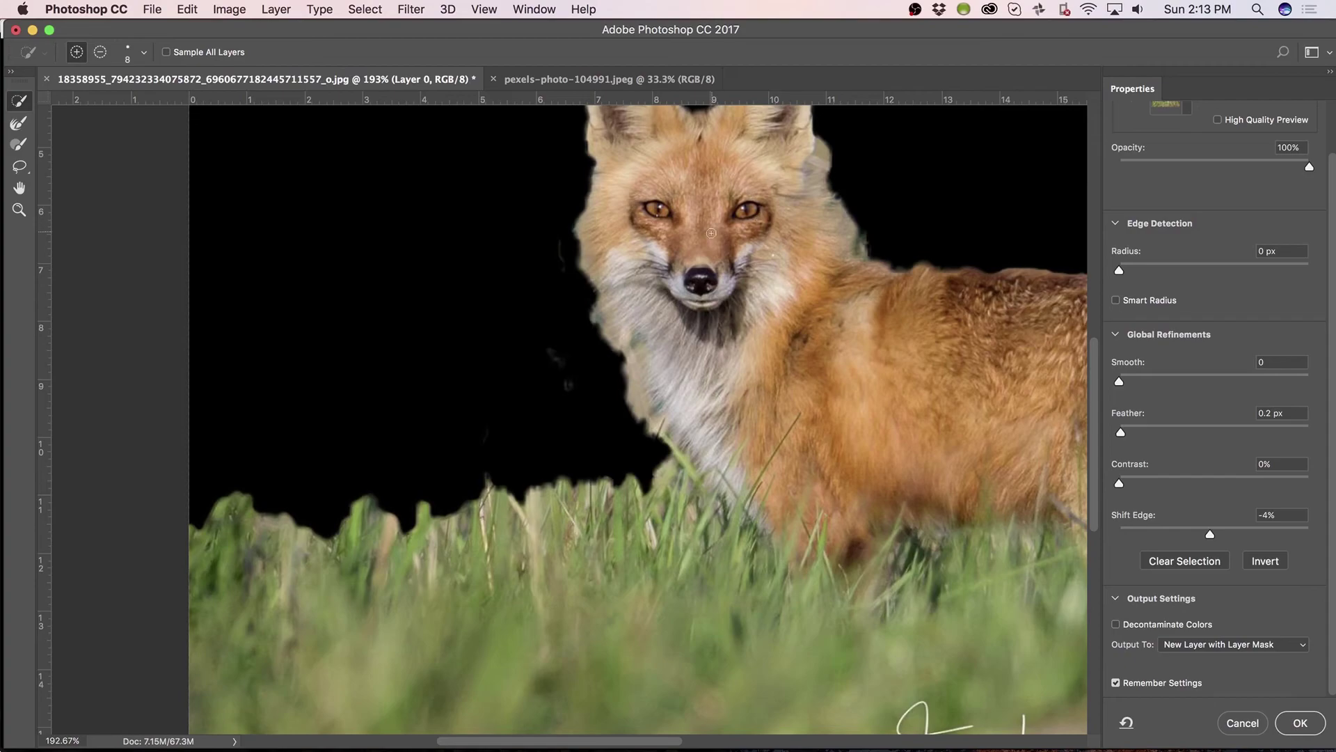
Step: Refine the fur edges around the fox's ears, behind its neck and along its chest with the size 20 Refine Edge Brush
drag(680, 200, 620, 373)
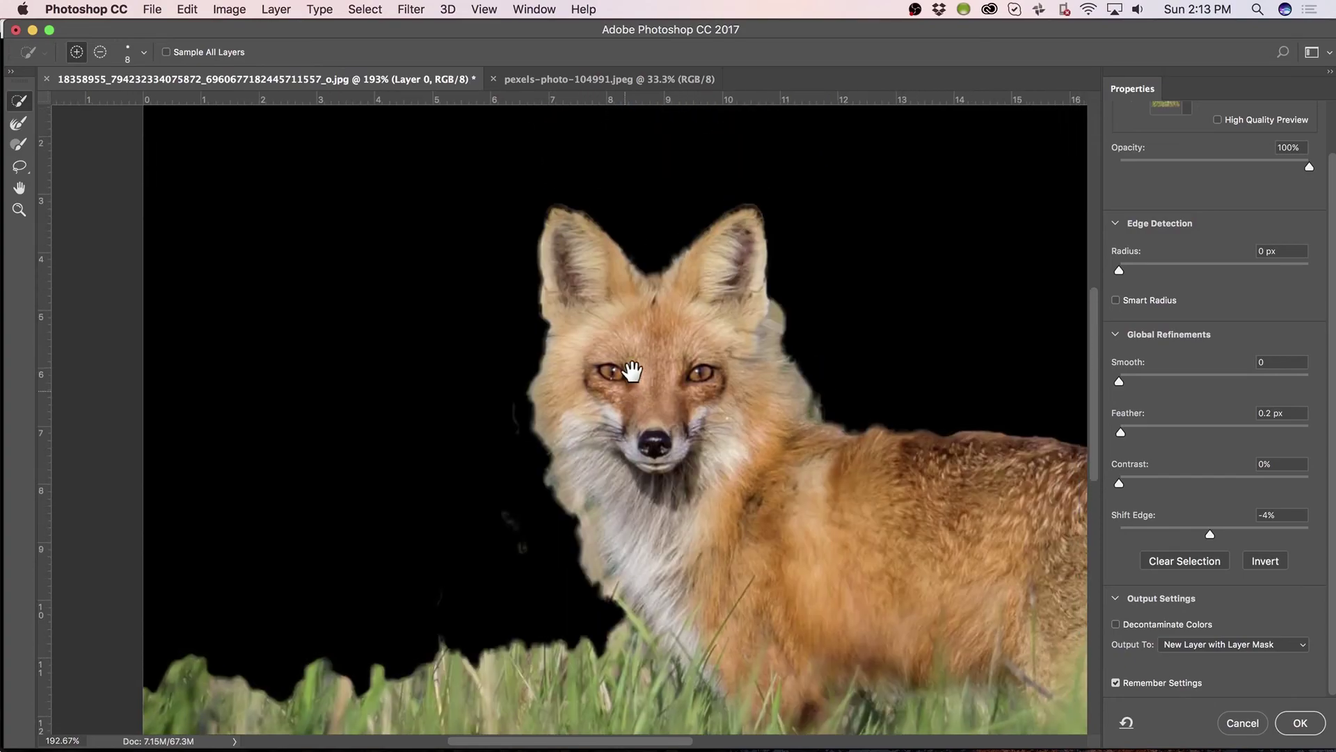
key(r)
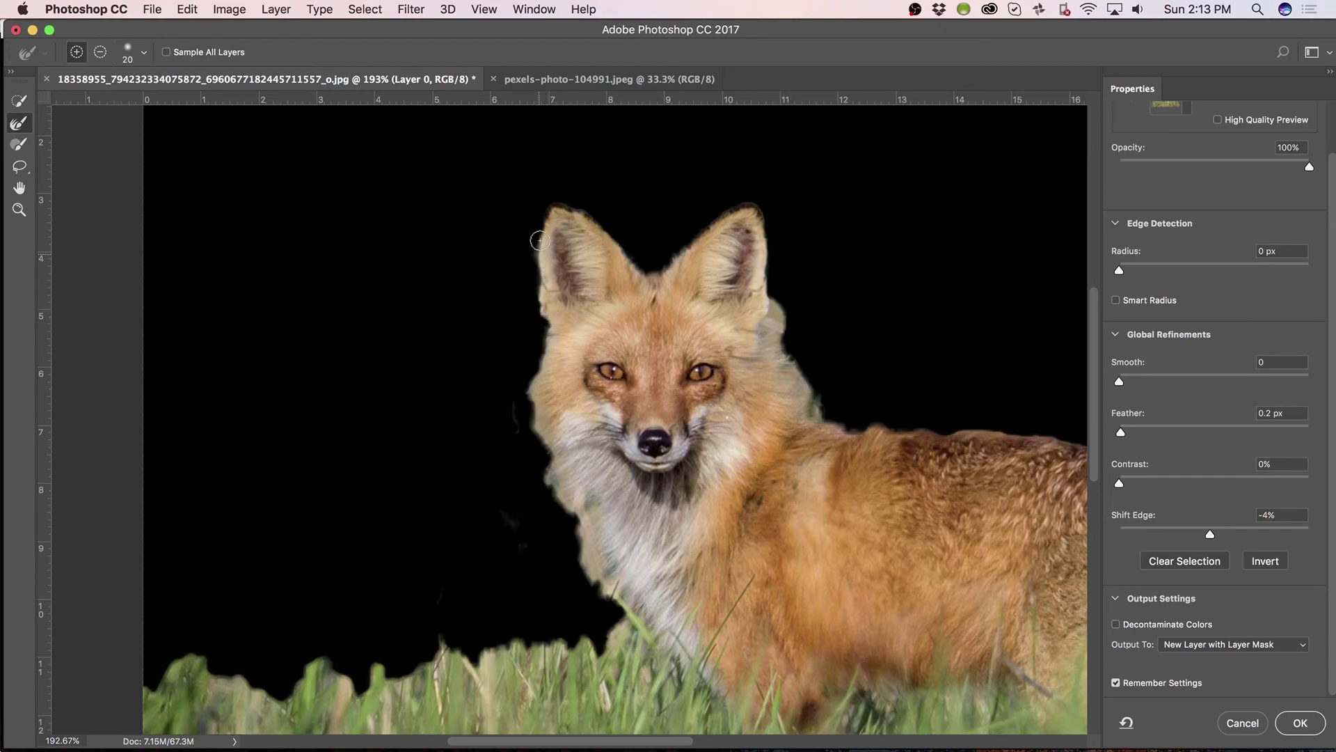
drag(585, 212, 758, 201)
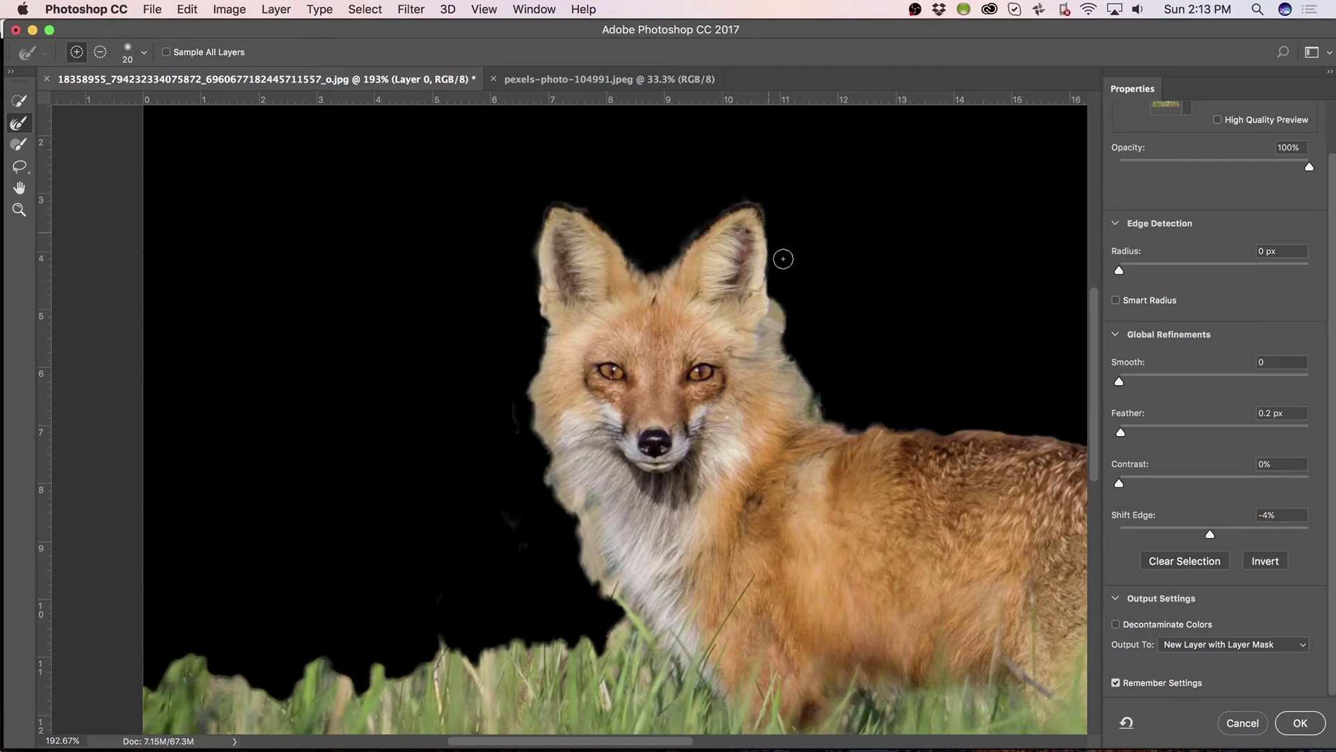
mouse_move(782, 313)
mouse_down()
mouse_move(811, 418)
mouse_move(797, 379)
mouse_up()
mouse_move(558, 494)
mouse_down()
mouse_move(606, 542)
mouse_move(615, 585)
mouse_move(583, 548)
mouse_move(602, 589)
mouse_move(635, 612)
mouse_move(582, 520)
mouse_up()
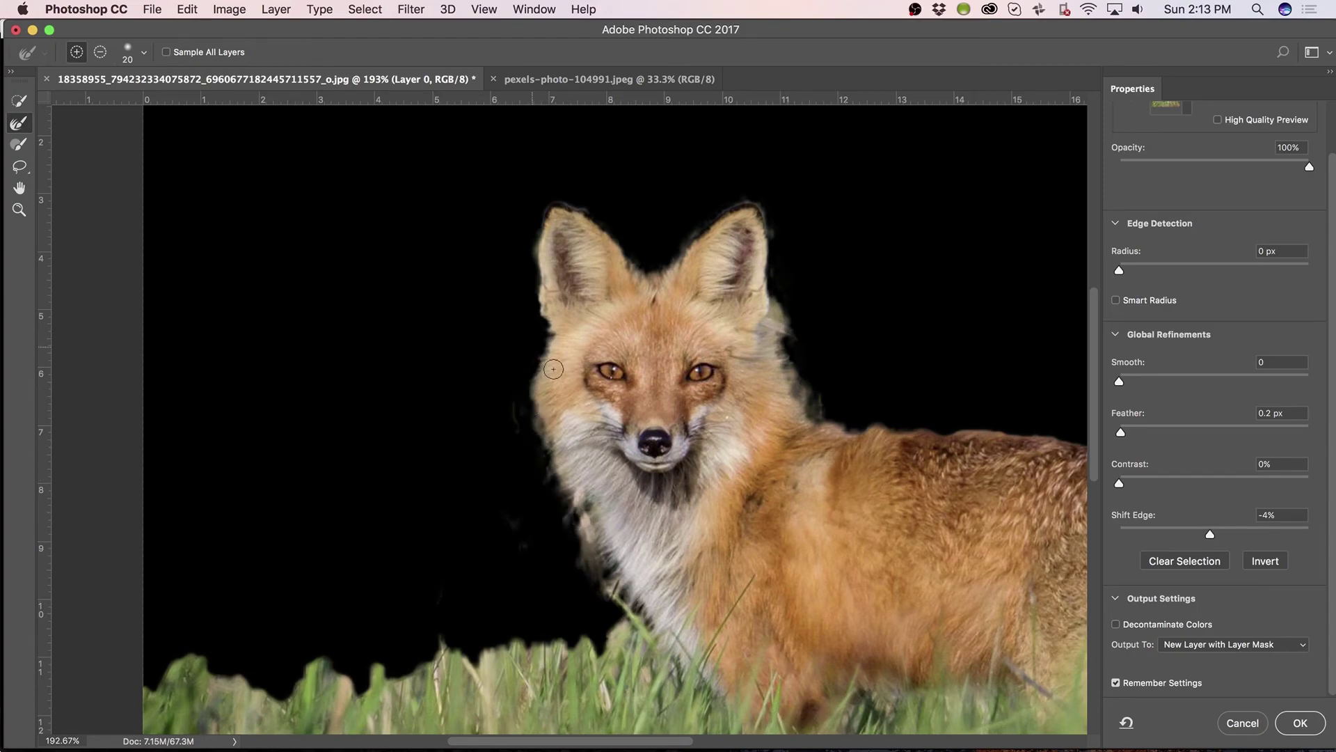
Step: Refine the remaining fur edges along the fox's back and rump, and output the selection as a new layer with layer mask
scroll(586, 472, right, 5)
mouse_move(527, 419)
mouse_down()
mouse_move(789, 438)
mouse_move(919, 485)
mouse_move(938, 518)
mouse_up()
drag(812, 580, 536, 458)
drag(712, 403, 765, 523)
mouse_move(809, 572)
mouse_down()
mouse_move(832, 597)
mouse_move(818, 588)
mouse_up()
drag(448, 478, 724, 453)
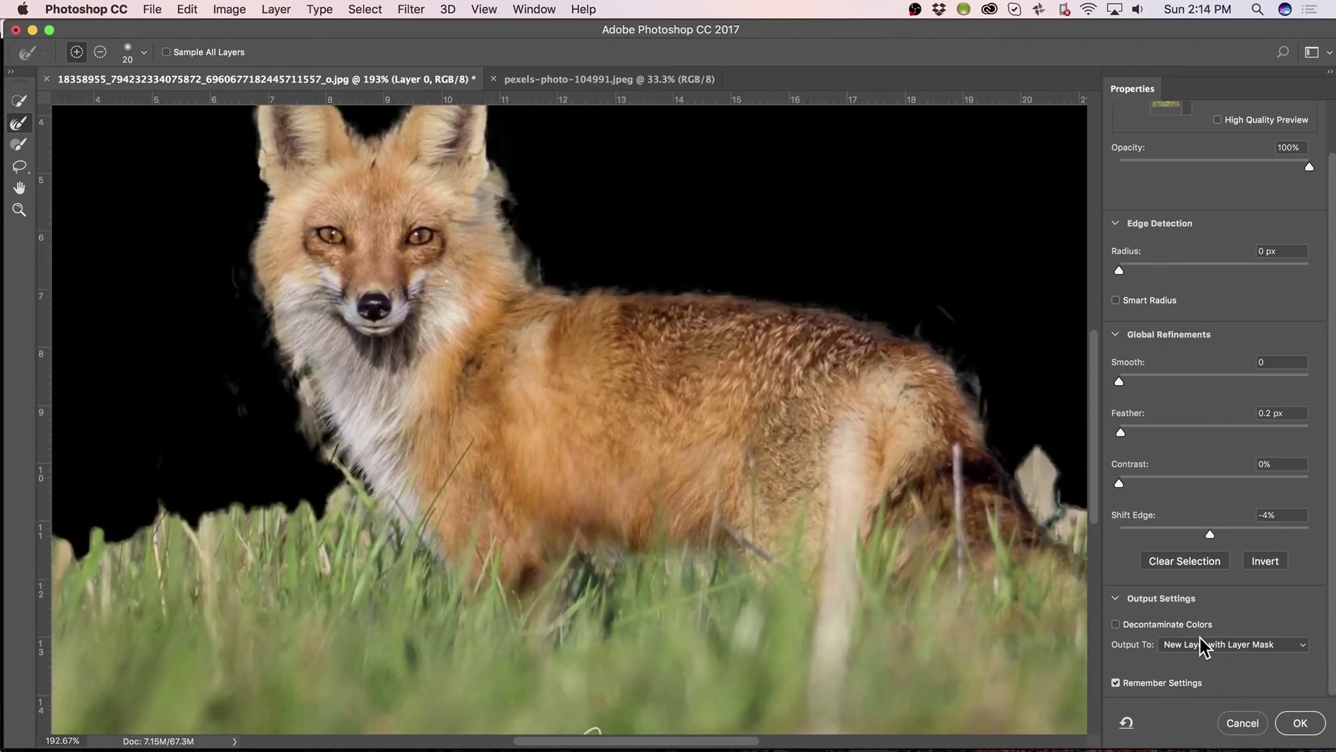
click(1298, 724)
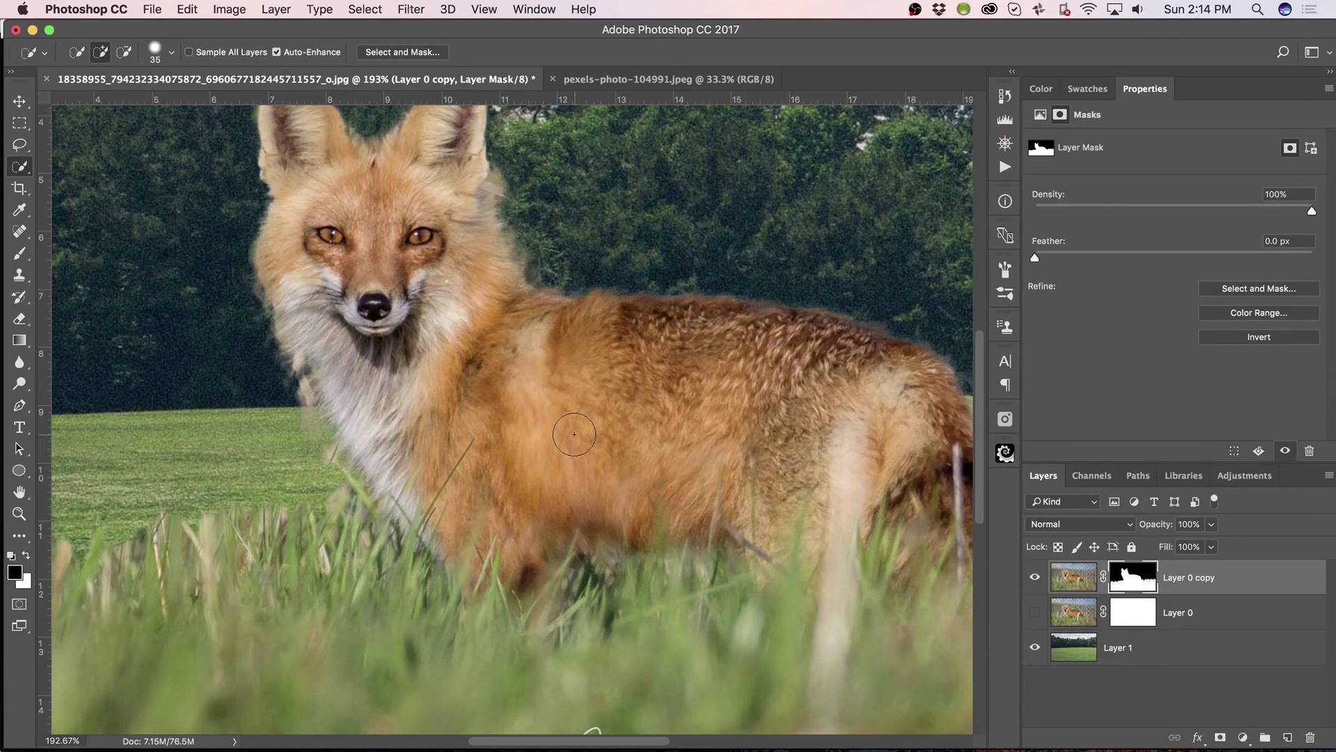
Step: Move the field background on Layer 1 up behind the fox to about X -4.58 in, Y -18.75 in
scroll(574, 434, down, 5)
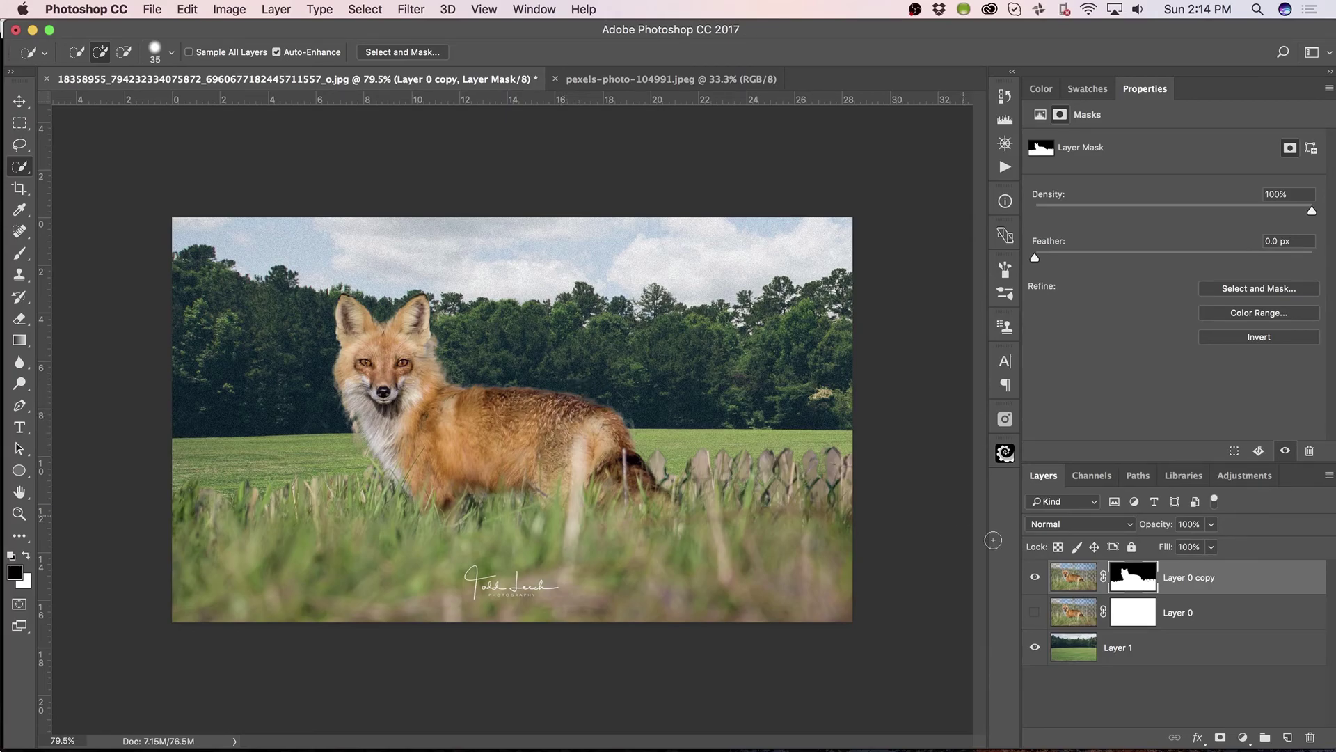
click(1075, 649)
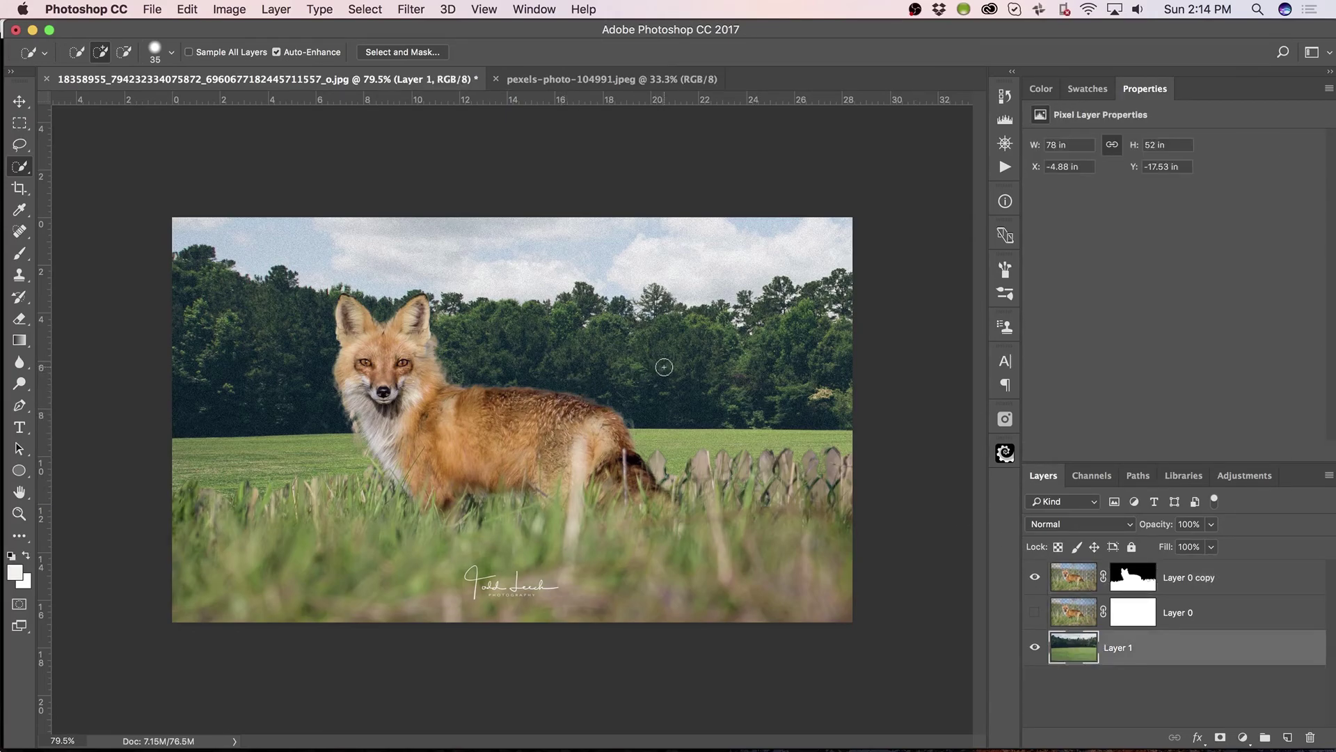
key(v)
drag(650, 379, 694, 363)
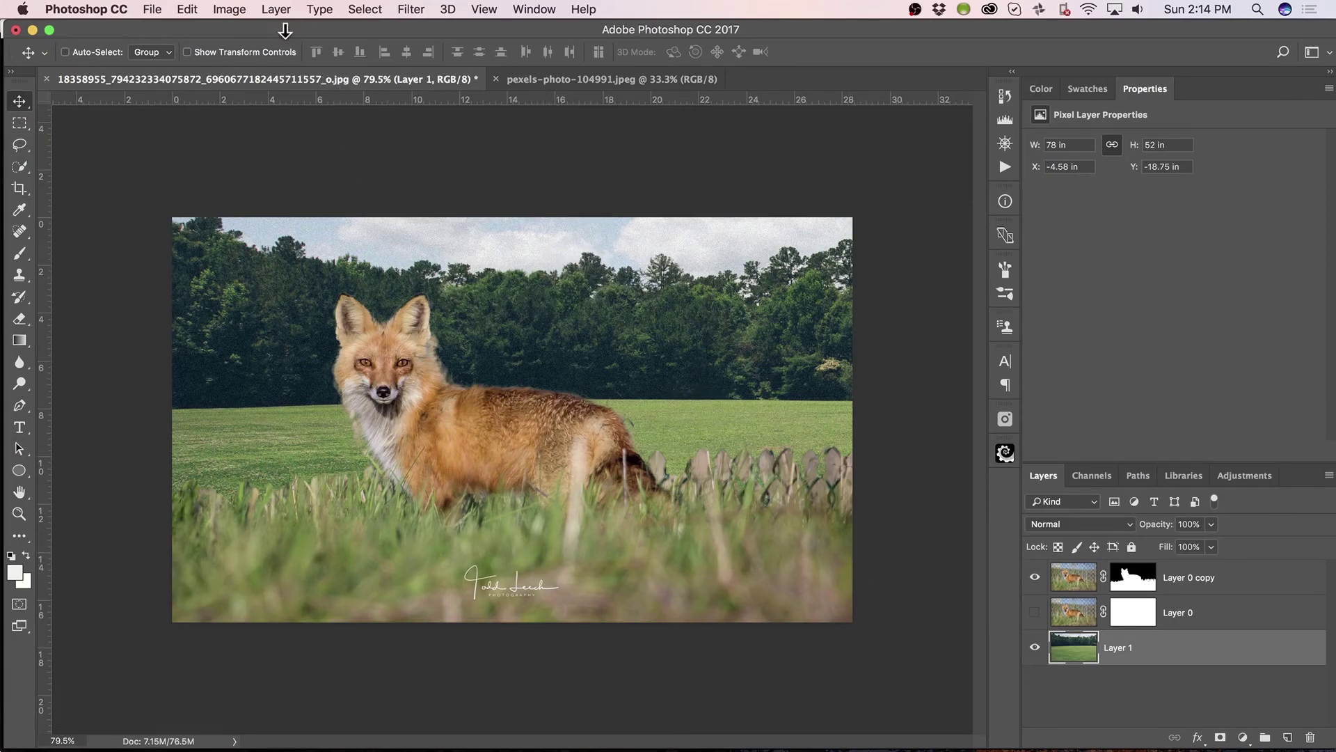
Step: Use Match Color on Layer 1 with Fade 52, taking Layer 0 of the fox photo as the color source
click(231, 12)
mouse_move(298, 57)
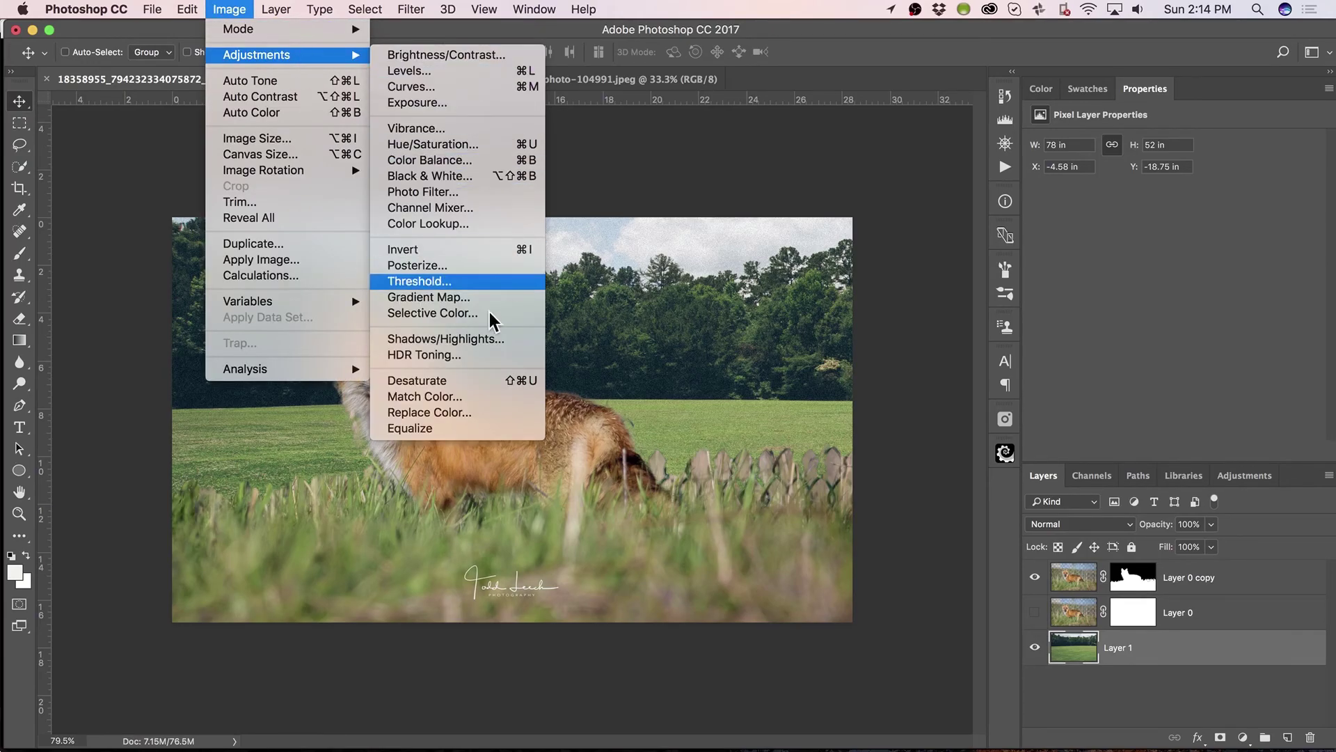
click(478, 397)
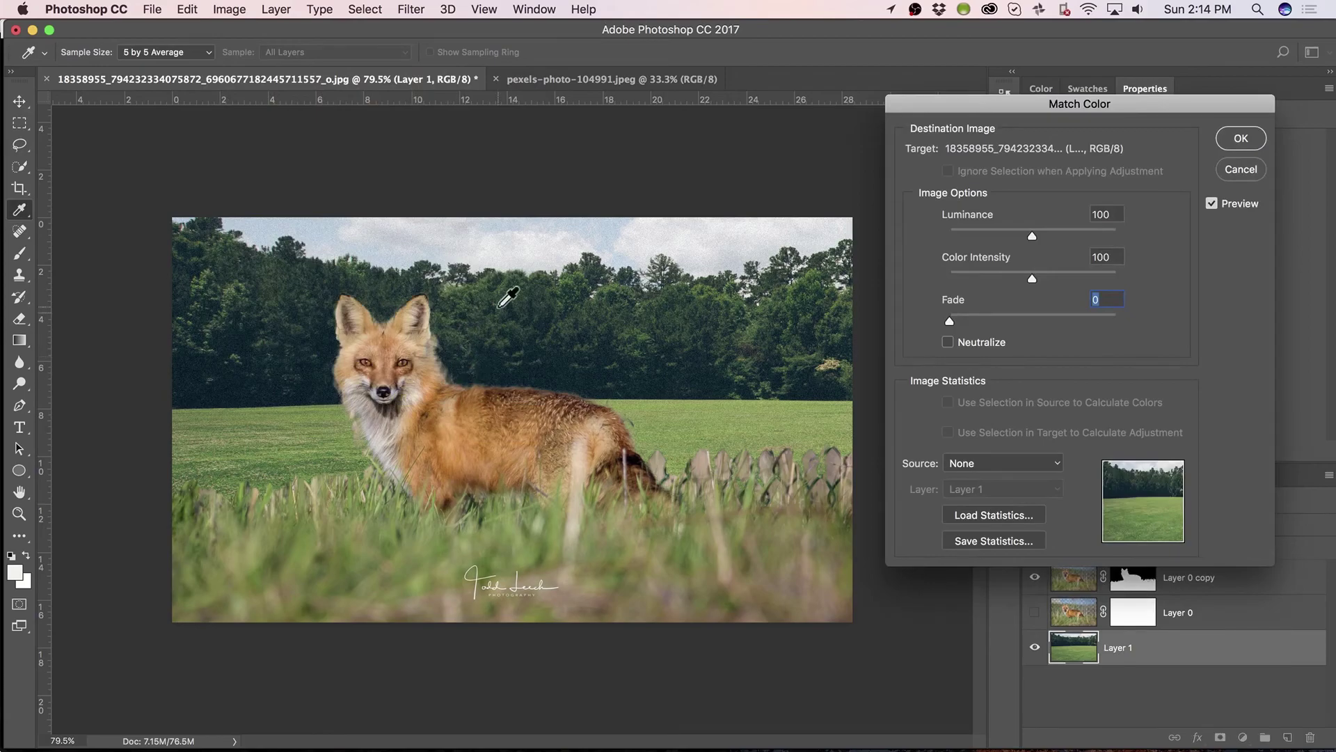
click(1035, 315)
click(1016, 463)
click(1033, 487)
click(1027, 465)
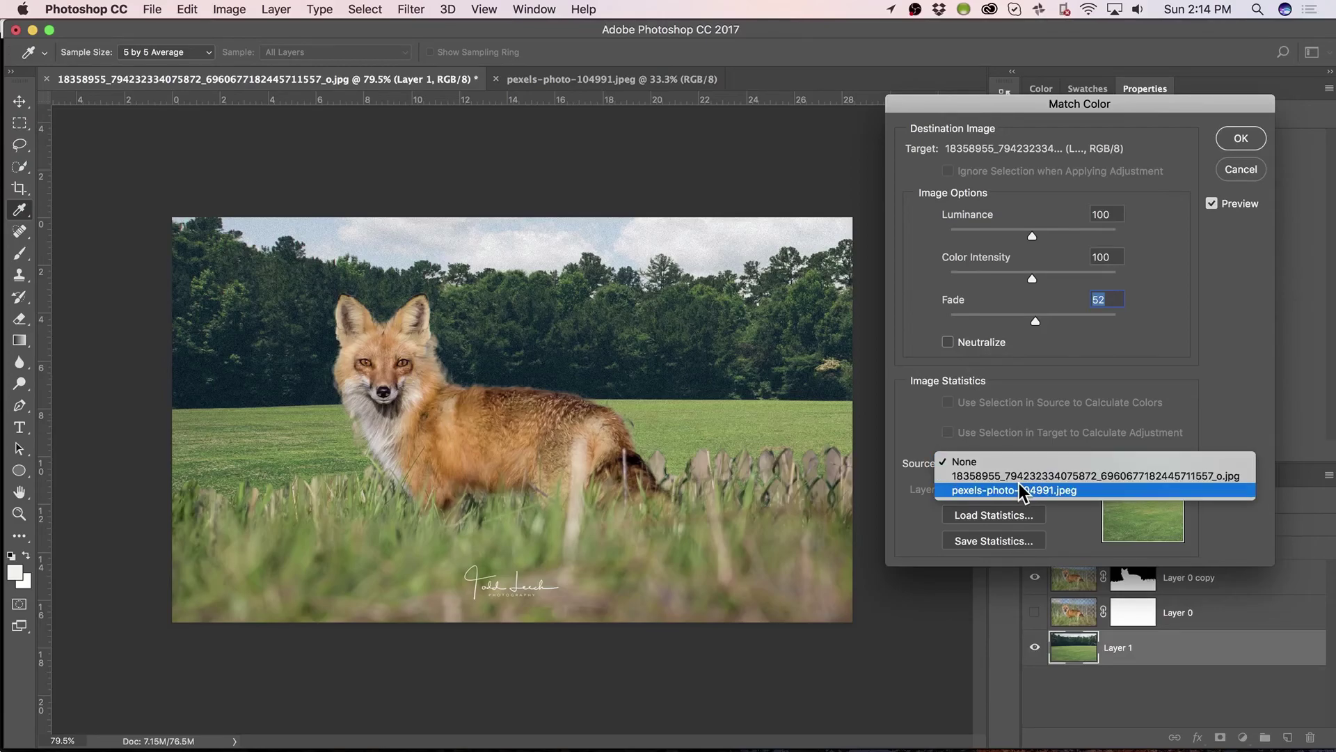
click(1022, 477)
click(1012, 488)
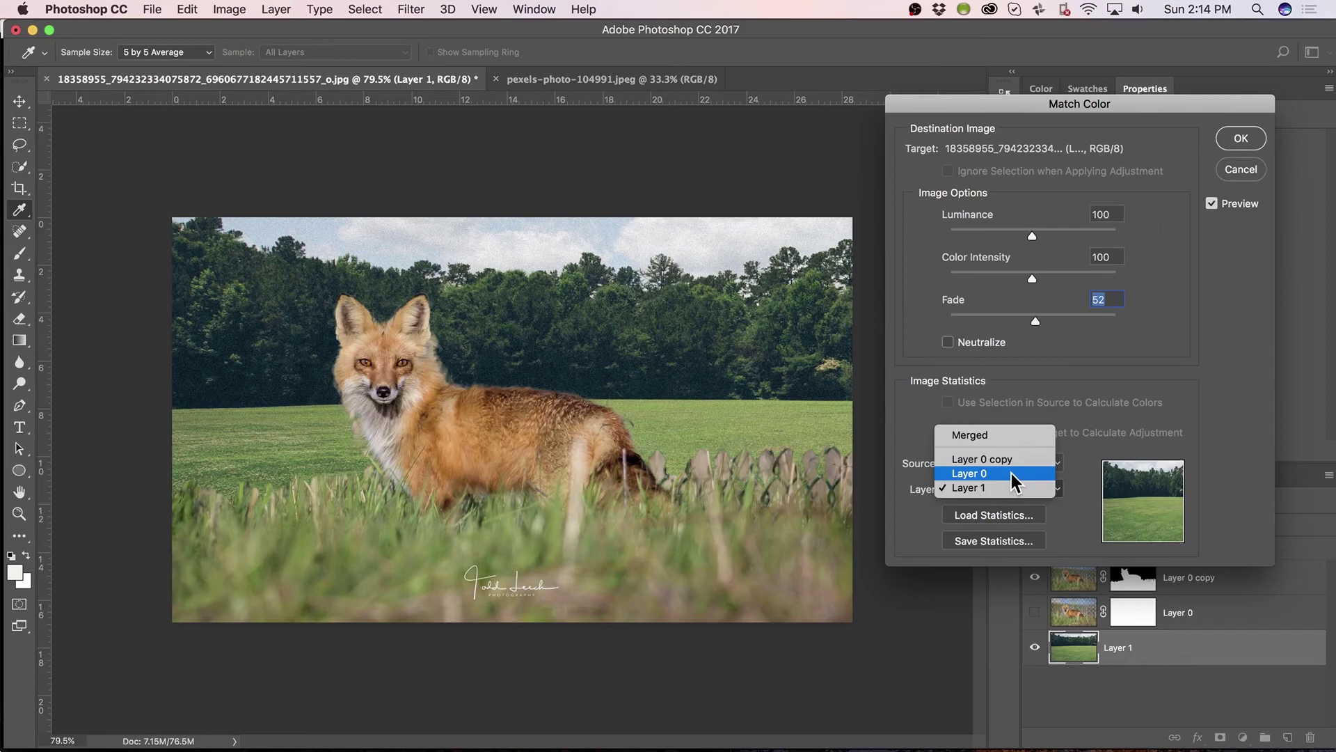
click(1012, 474)
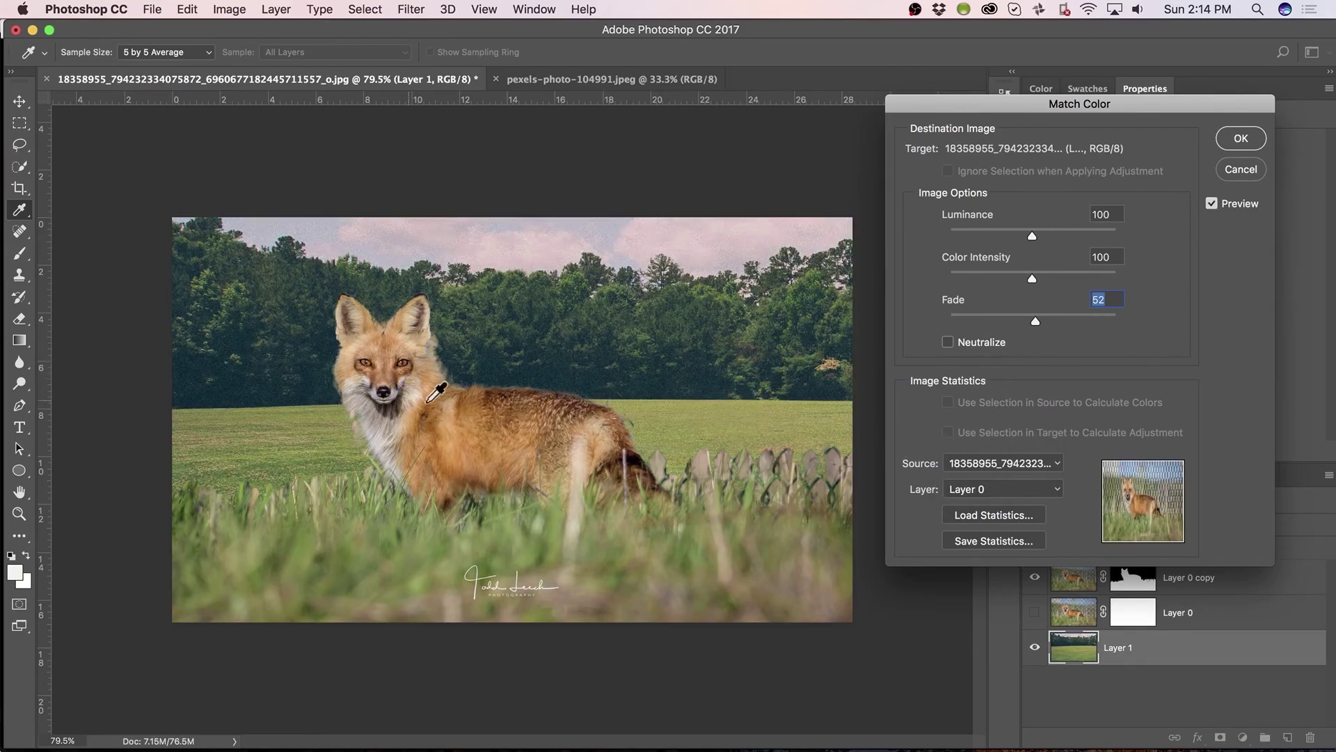
Step: Raise the Match Color fade slightly, apply the adjustment, and duplicate the field layer
drag(1039, 320, 1059, 319)
click(1231, 141)
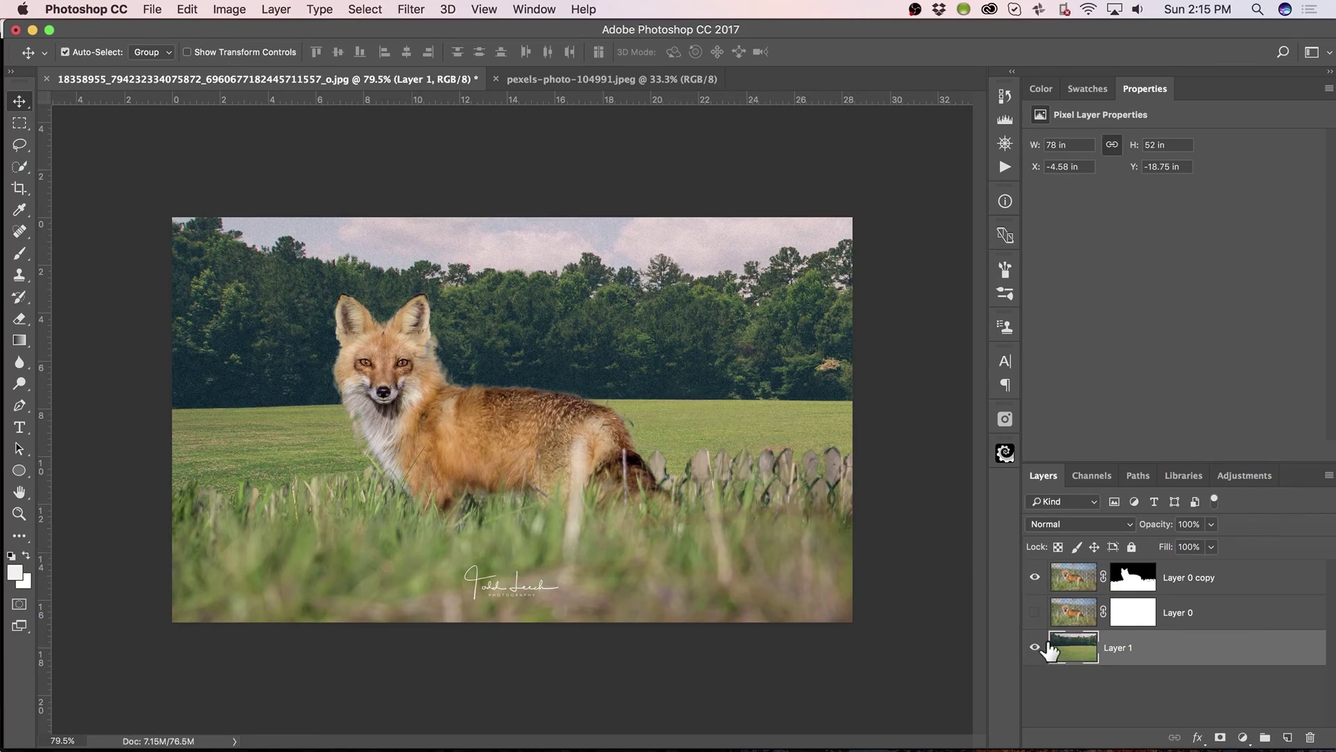
key(super+j)
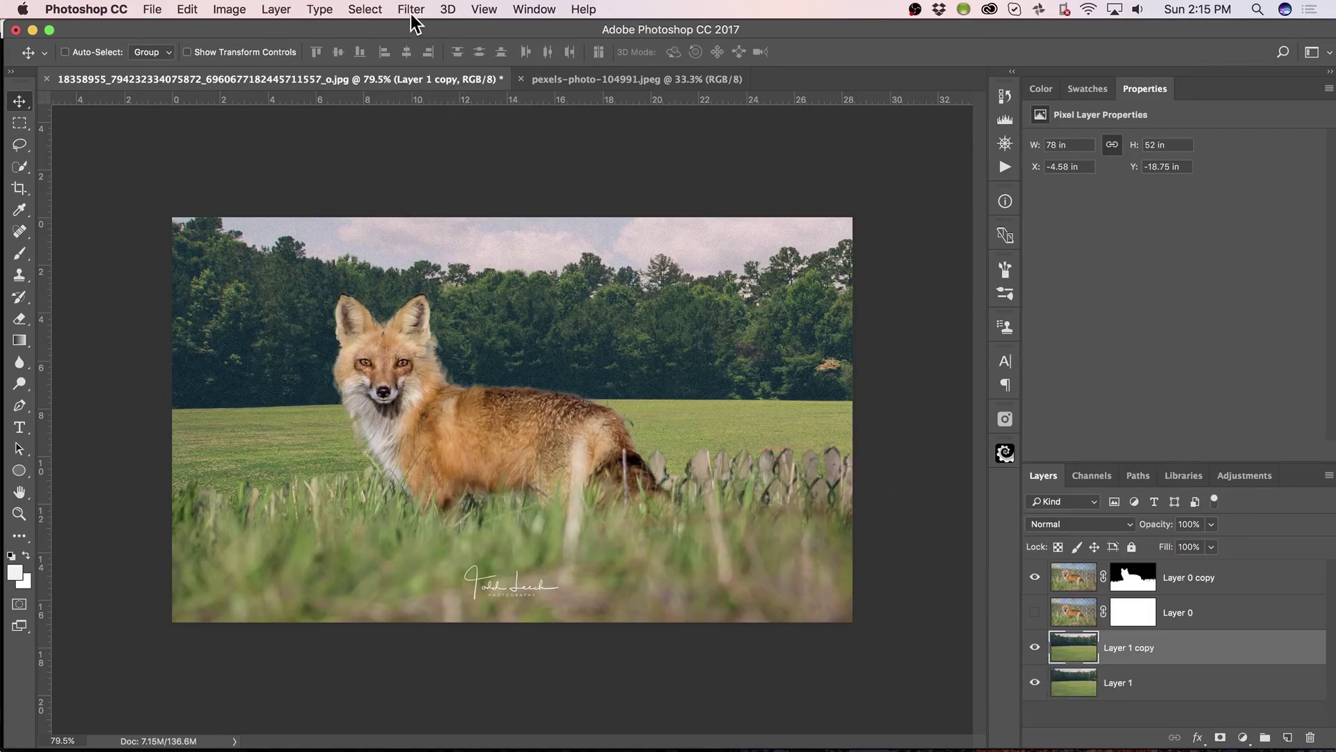
click(411, 10)
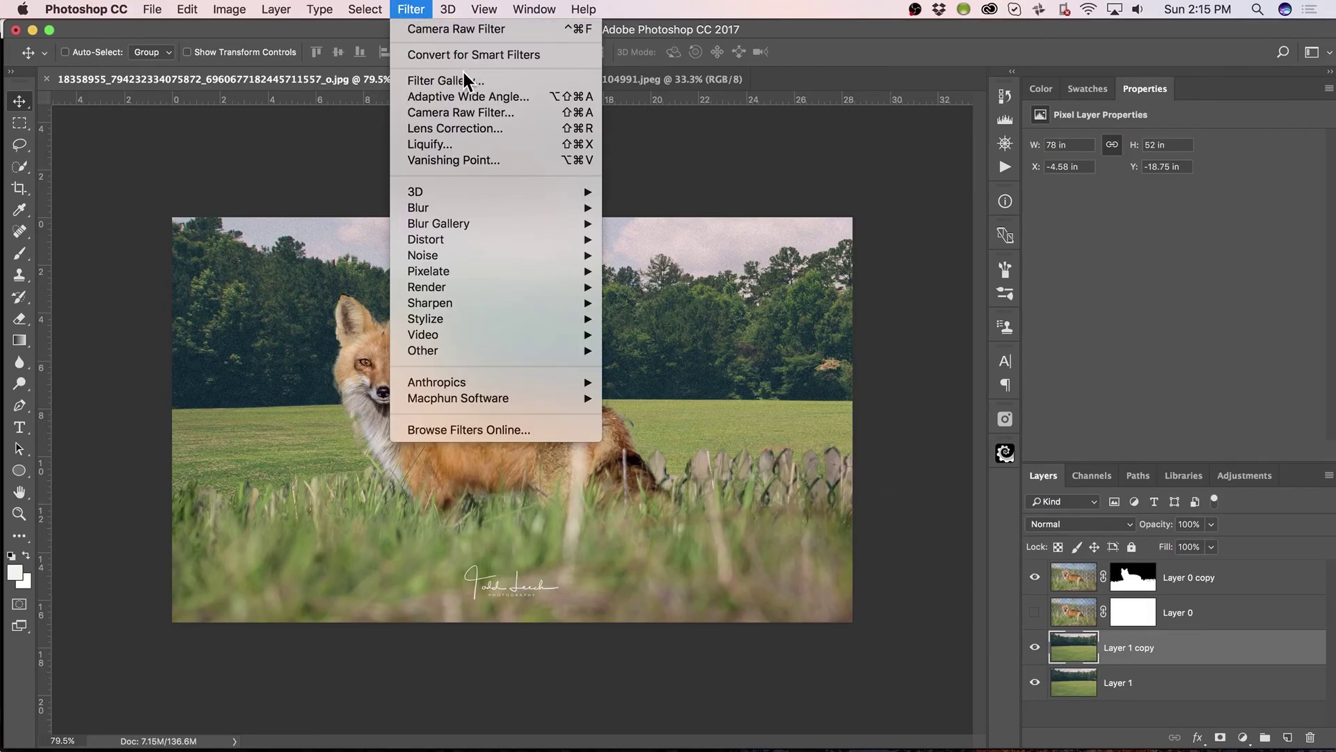
mouse_move(490, 208)
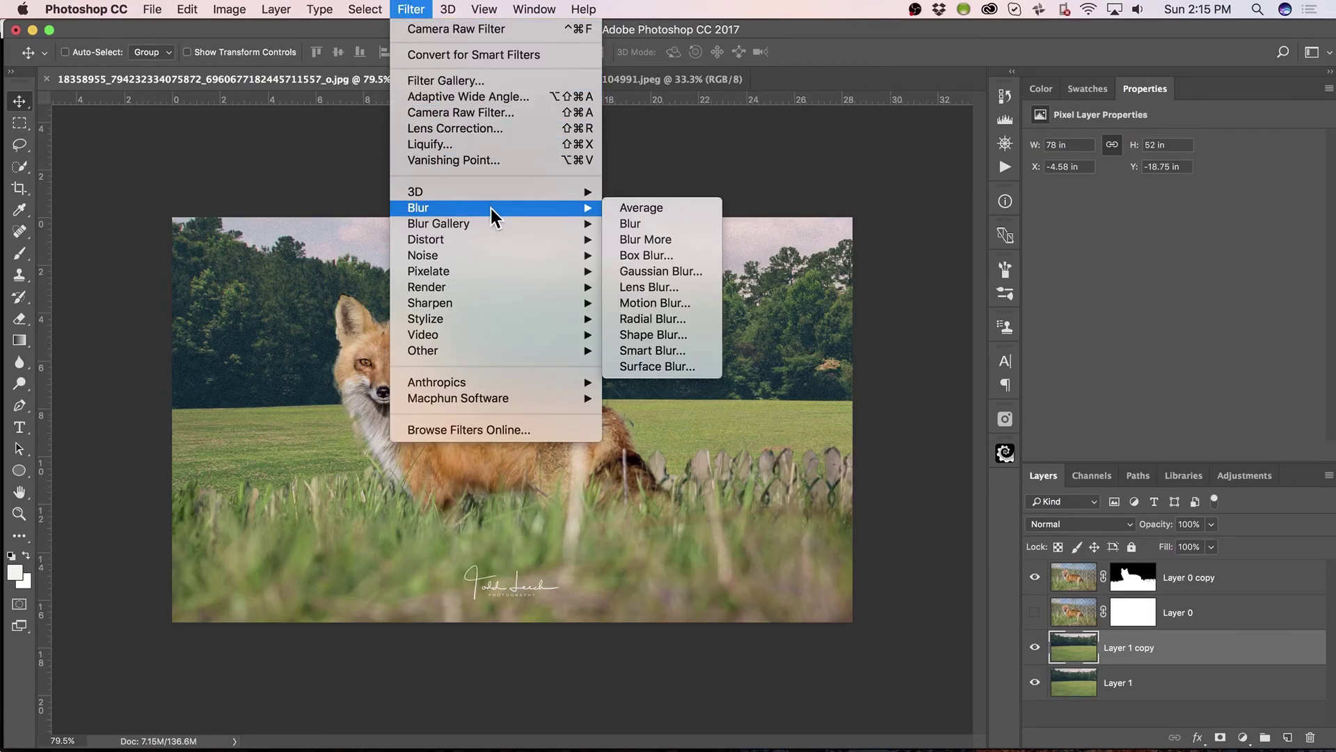
click(691, 272)
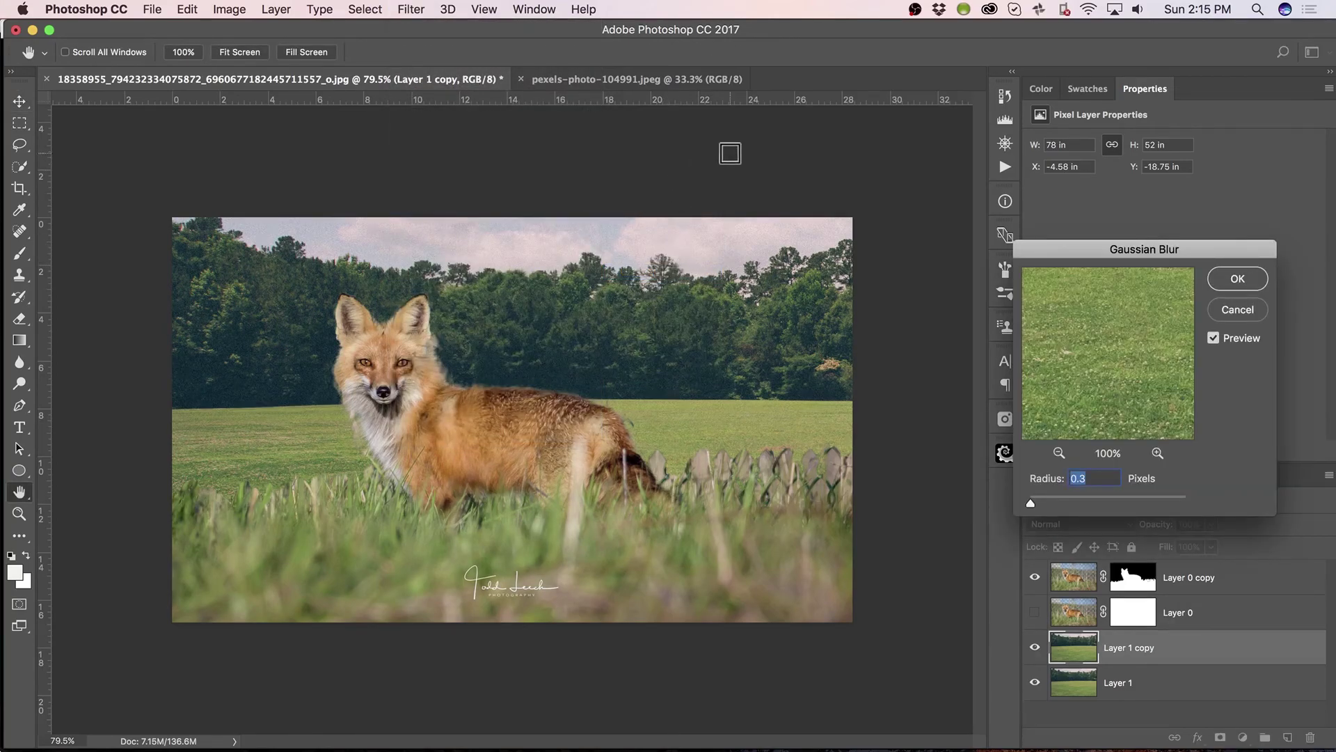
drag(1054, 497, 1117, 507)
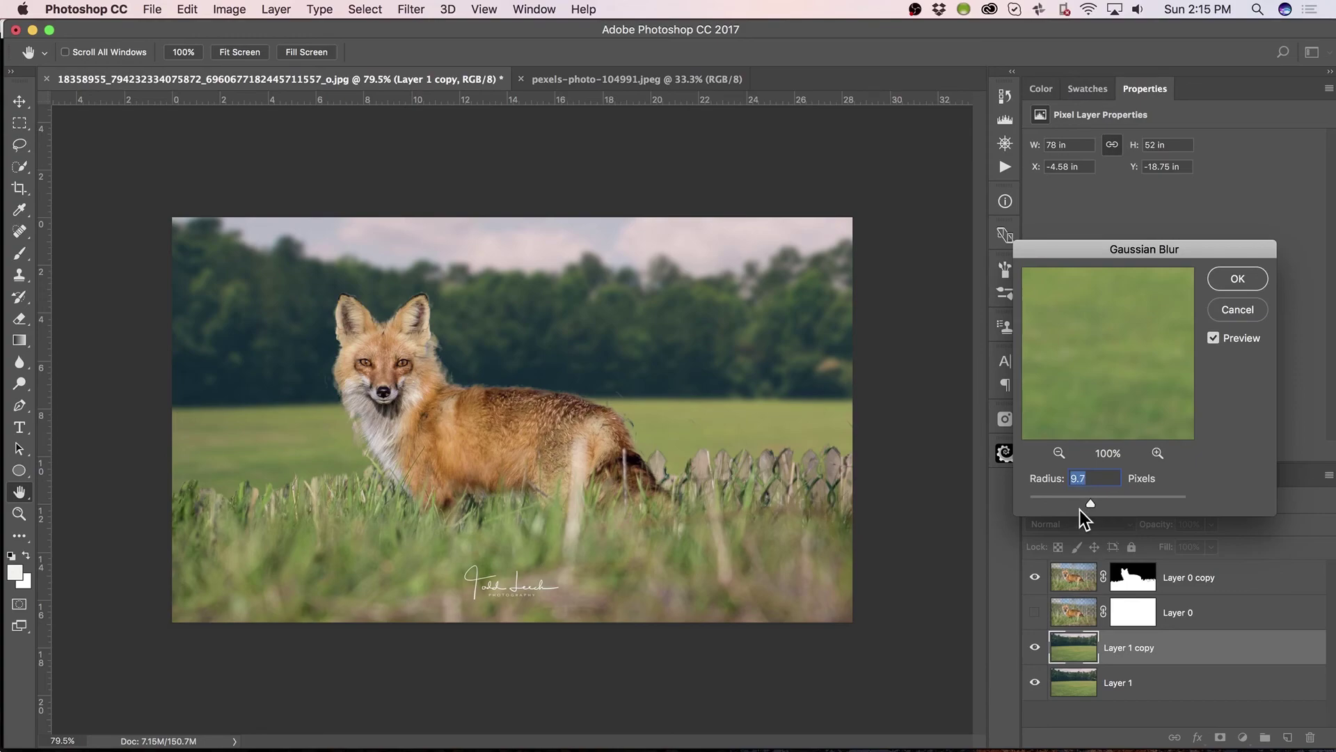
click(1237, 309)
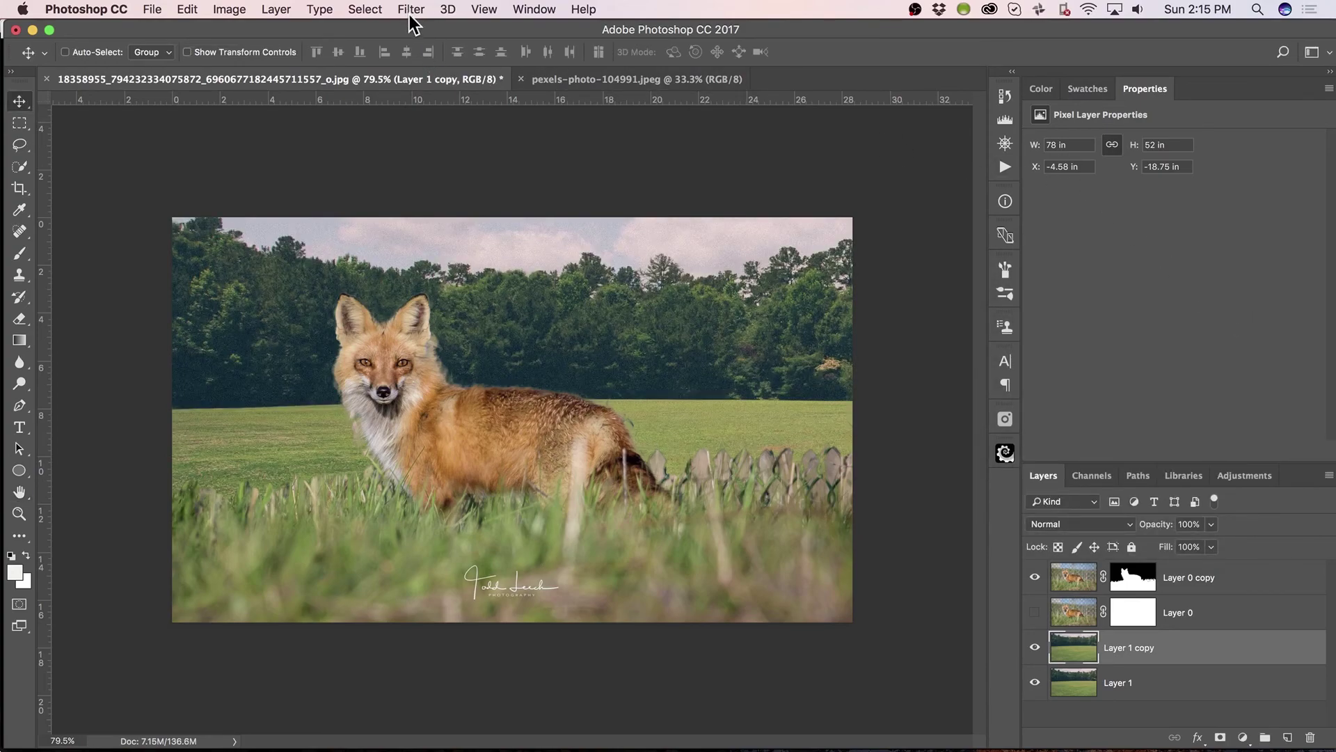
Step: Start a Tilt-Shift blur on the field copy, centering it on the grass under the fox and extending its upper transition into the trees
click(411, 10)
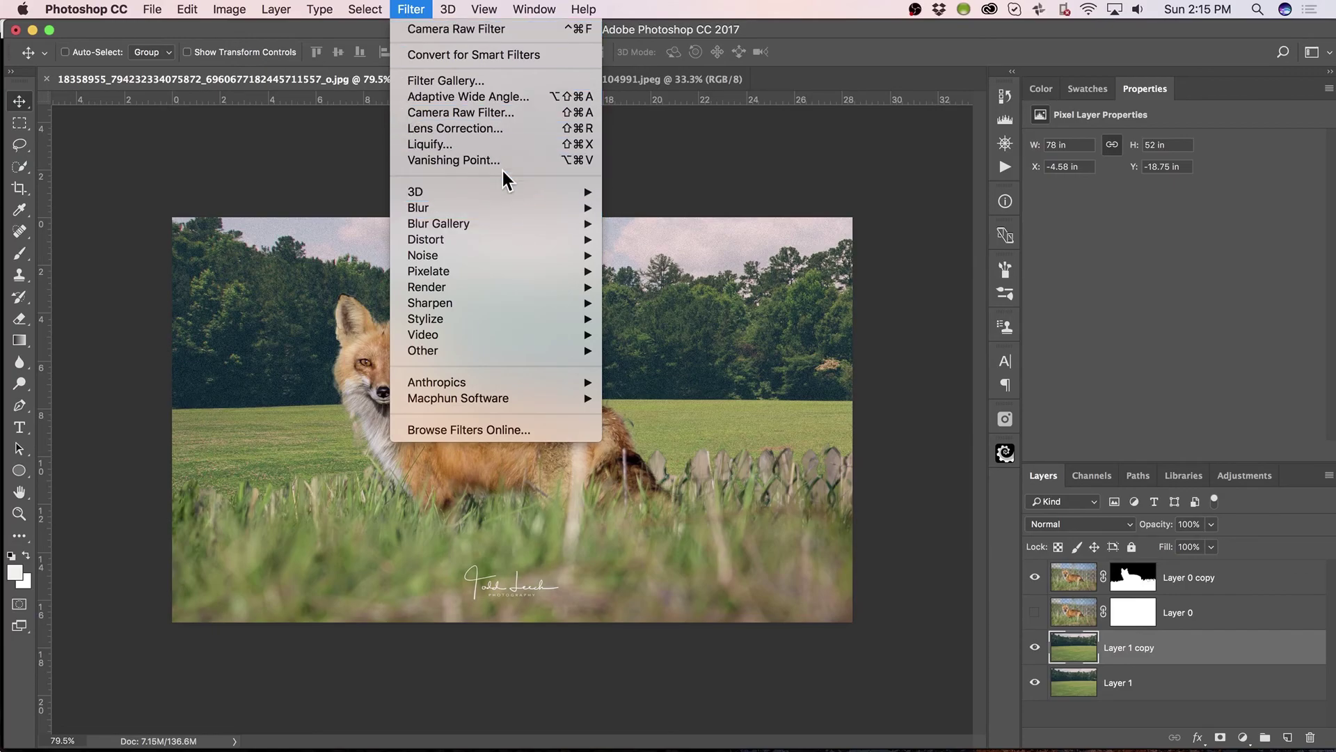
mouse_move(572, 229)
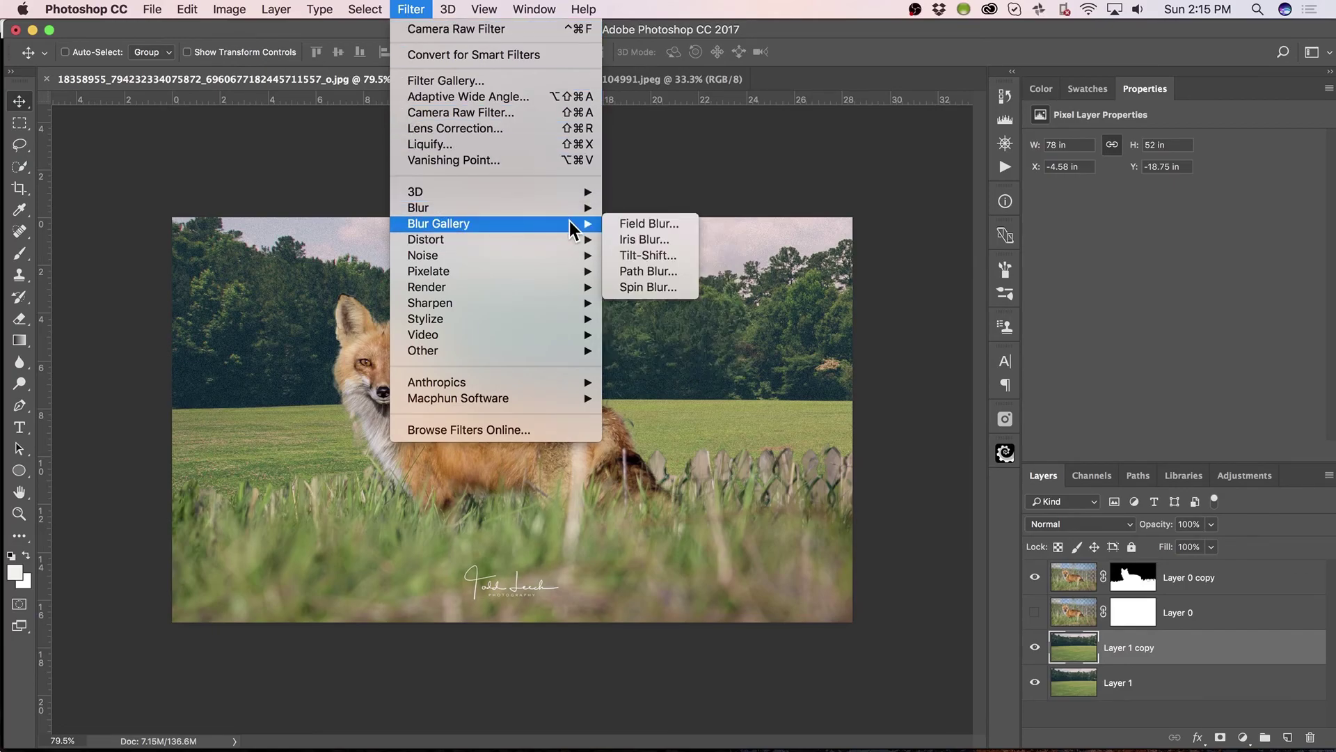
click(678, 256)
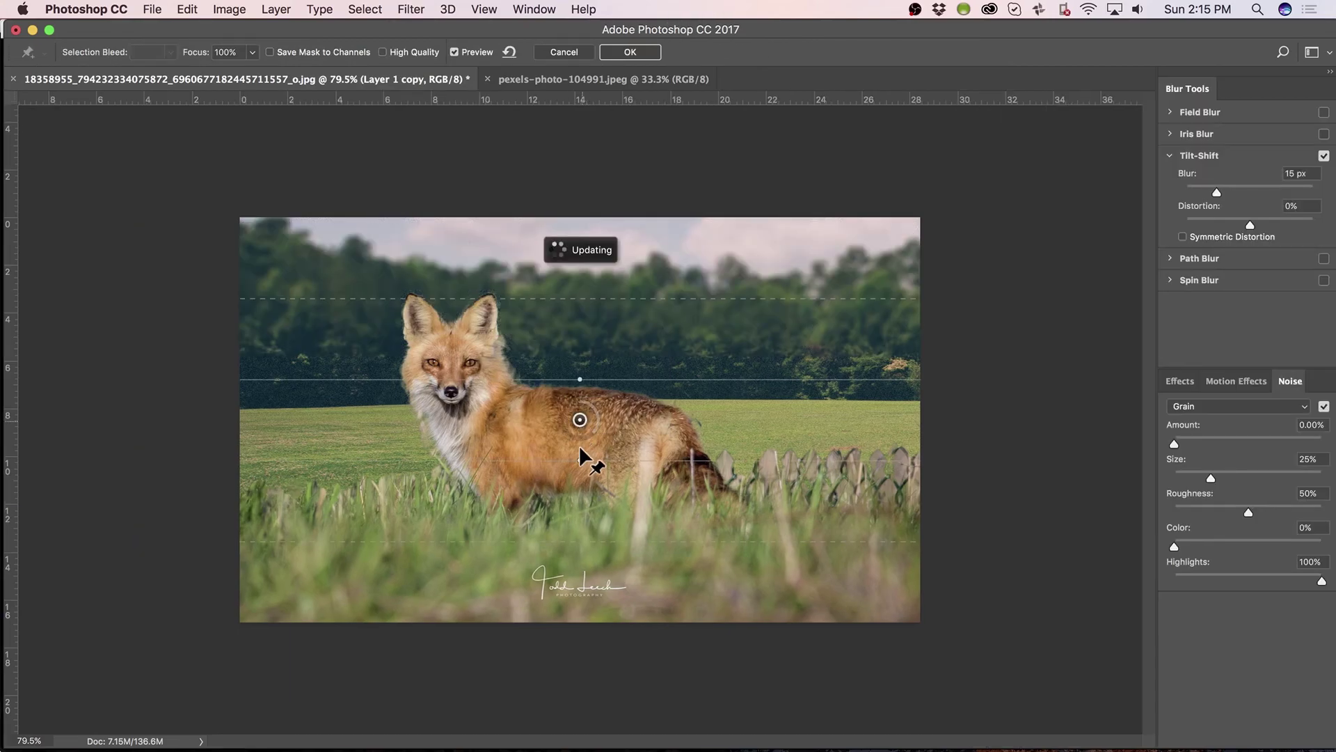
drag(579, 420, 581, 510)
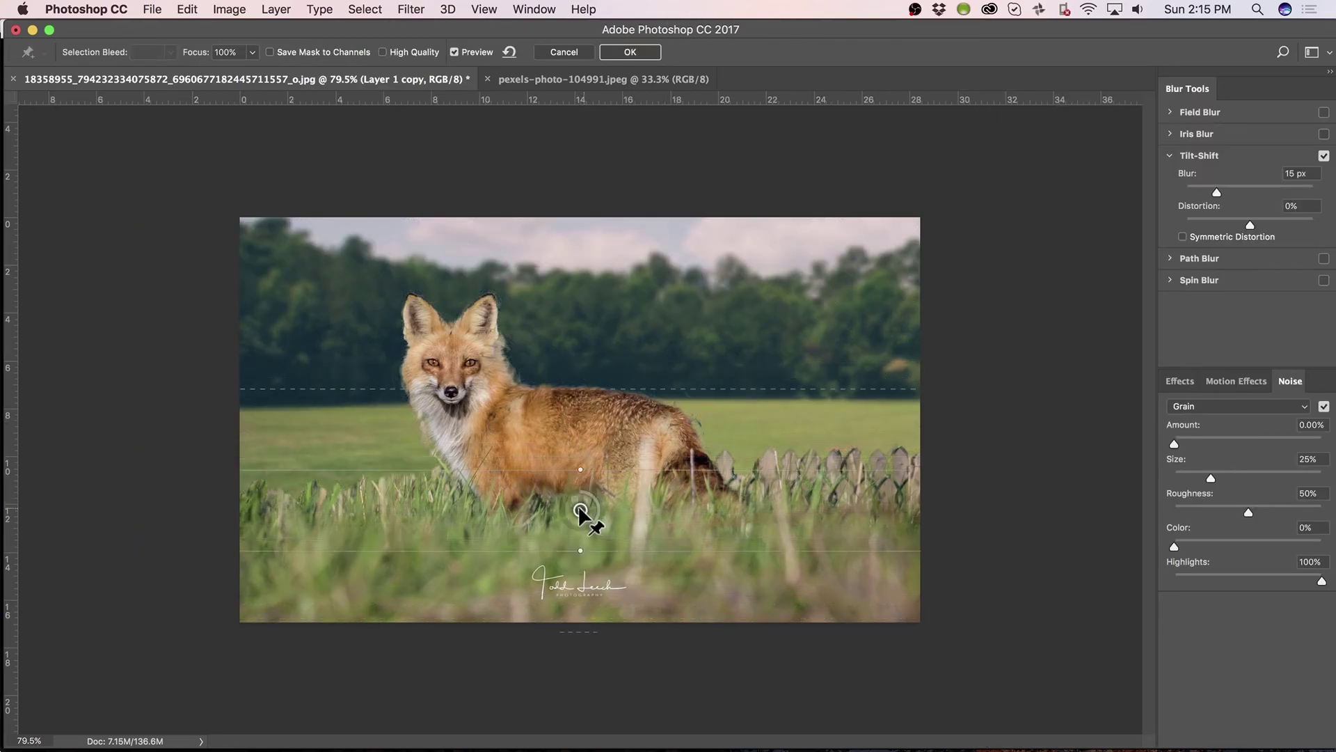
drag(733, 390, 735, 363)
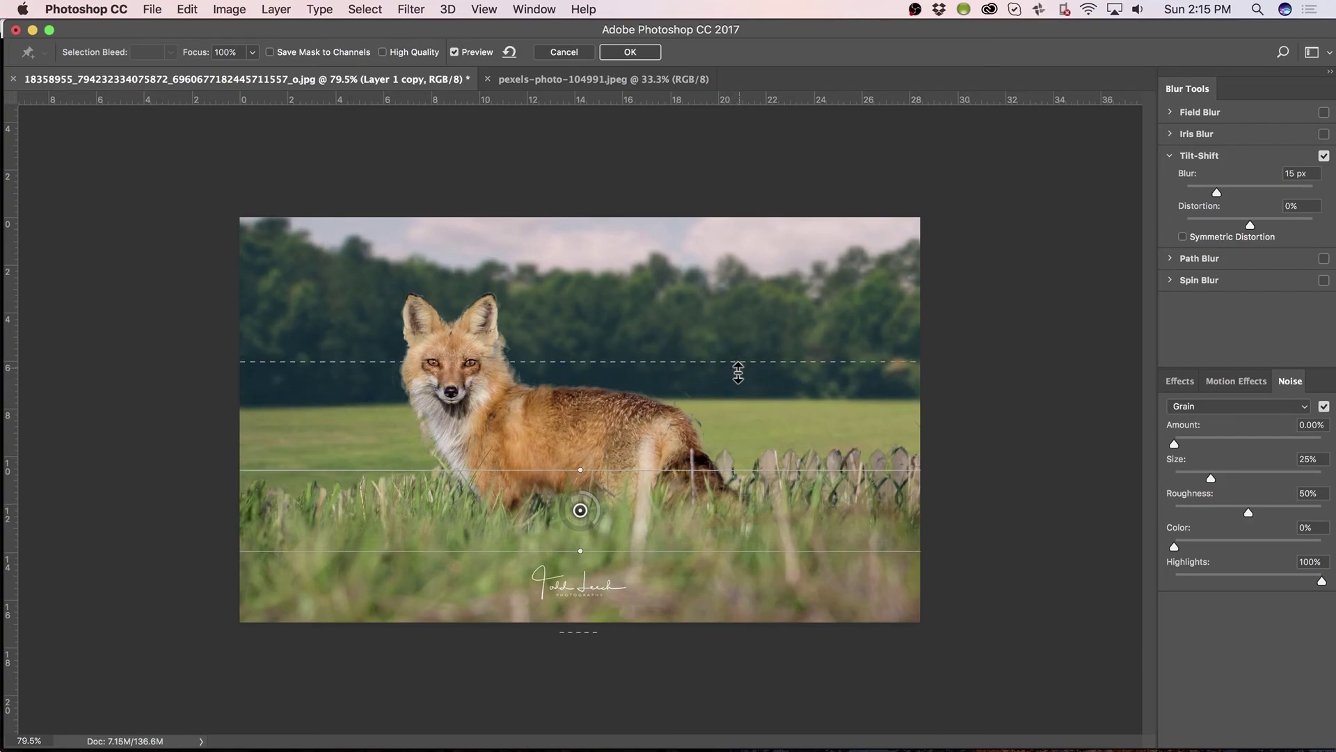
Step: Narrow the tilt-shift focus zone, lower its center to just above the signature, and apply the filter with a 23 px blur
click(609, 468)
drag(609, 467, 603, 512)
drag(635, 414, 659, 379)
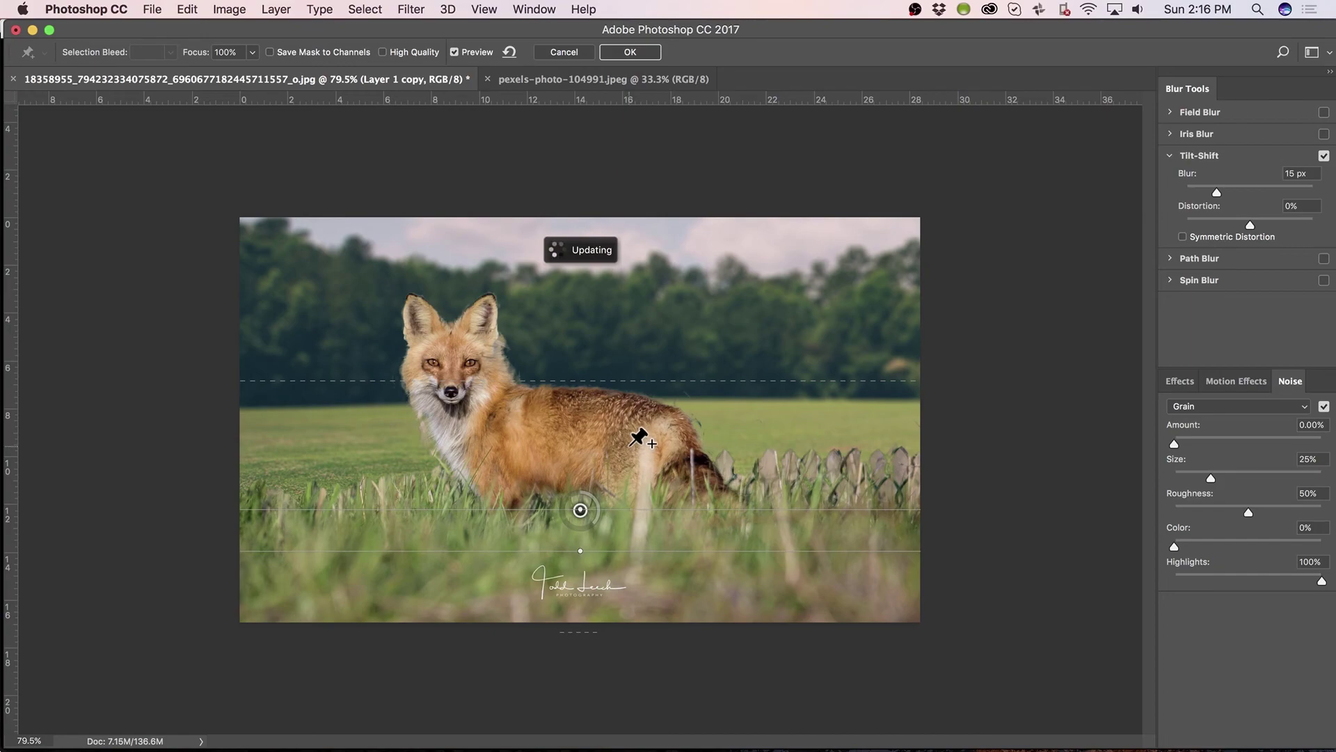
drag(652, 379, 649, 409)
drag(580, 510, 584, 555)
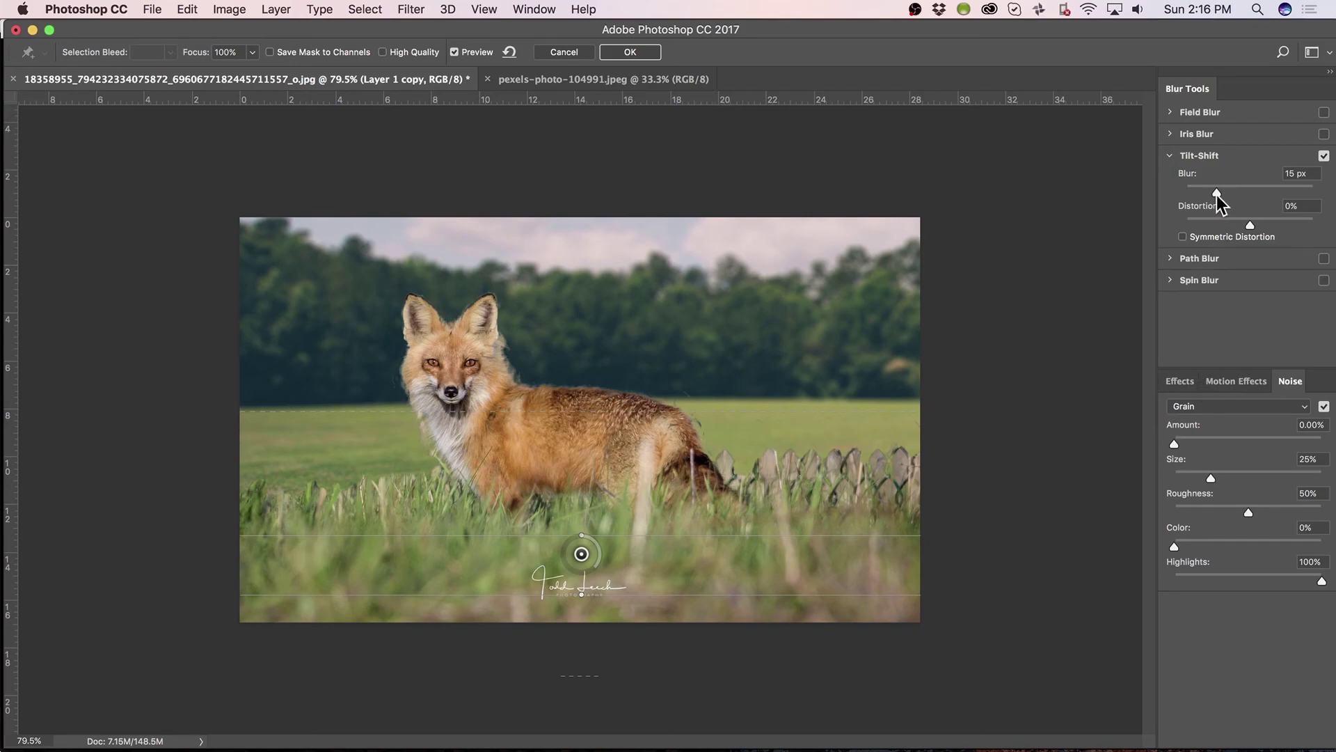
drag(1219, 193, 1224, 193)
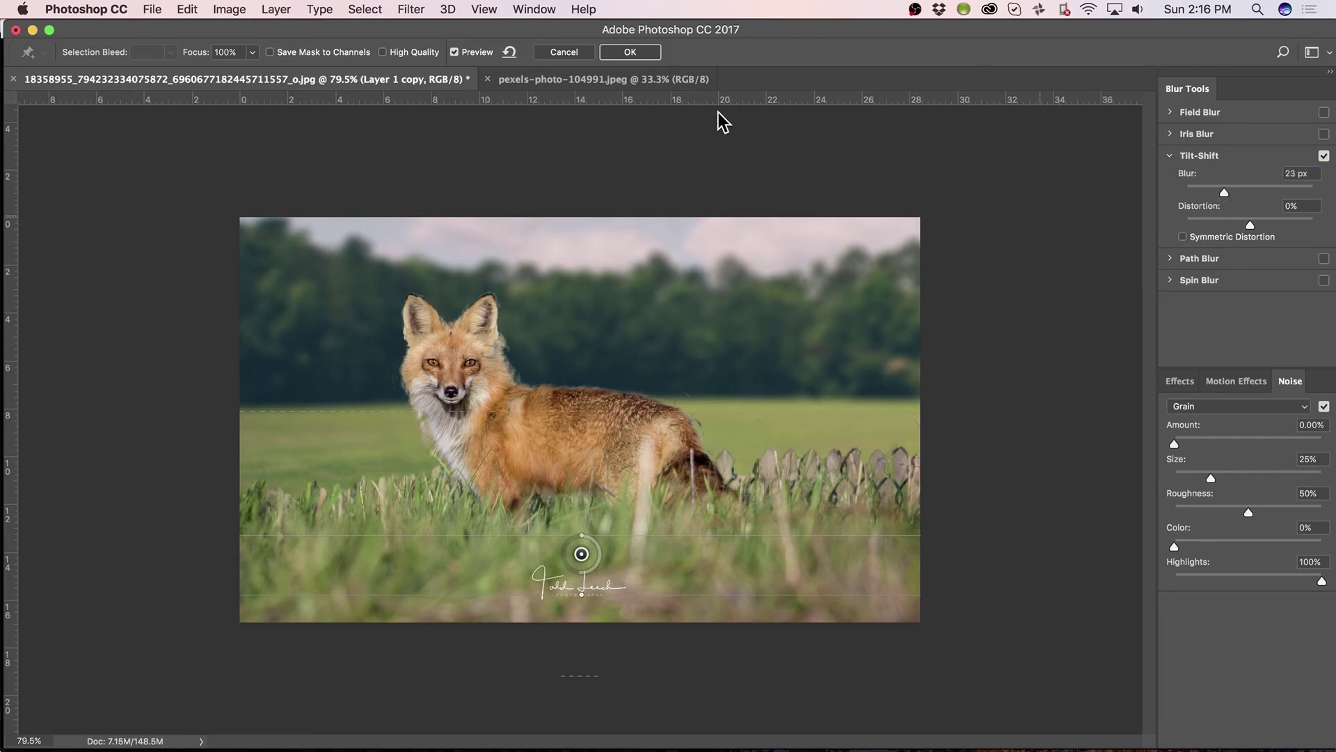
click(630, 52)
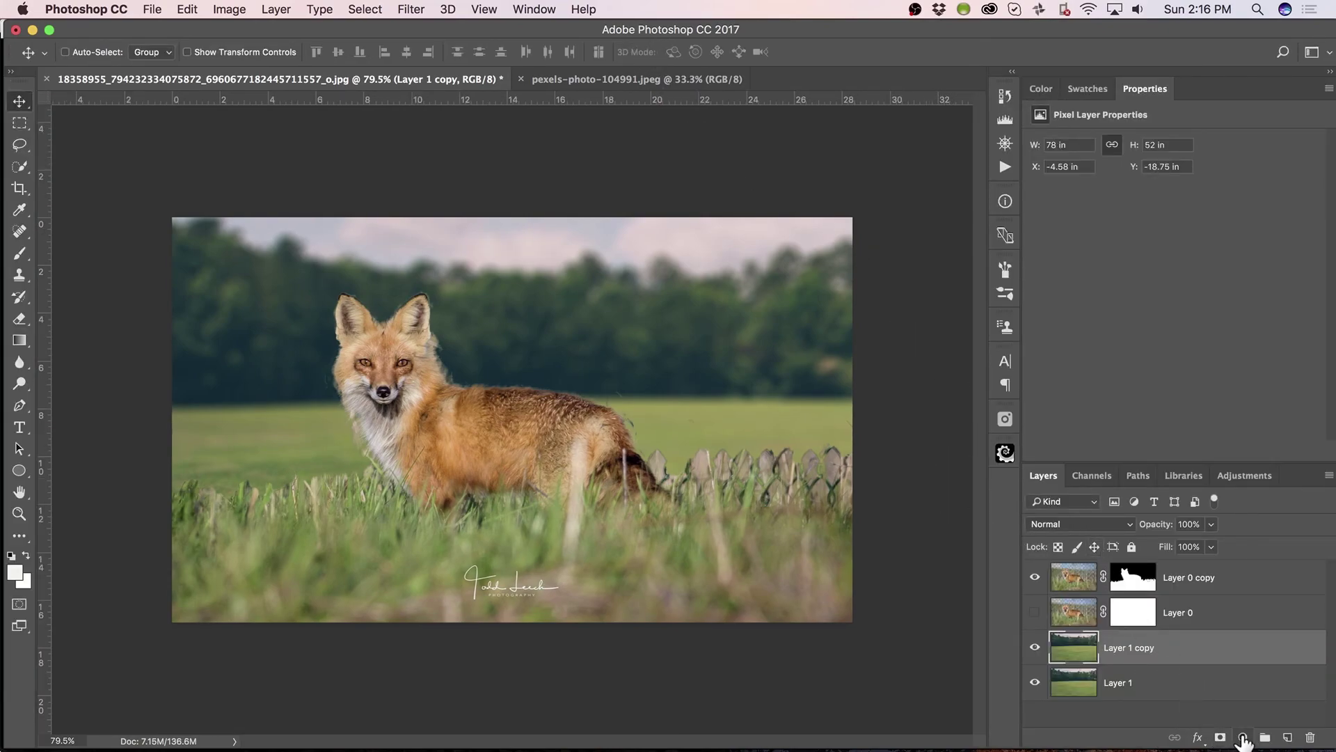
Step: Add a Curves adjustment layer above the field copy and brighten the RGB midtones from input 126 to output 168
click(1242, 739)
click(1254, 498)
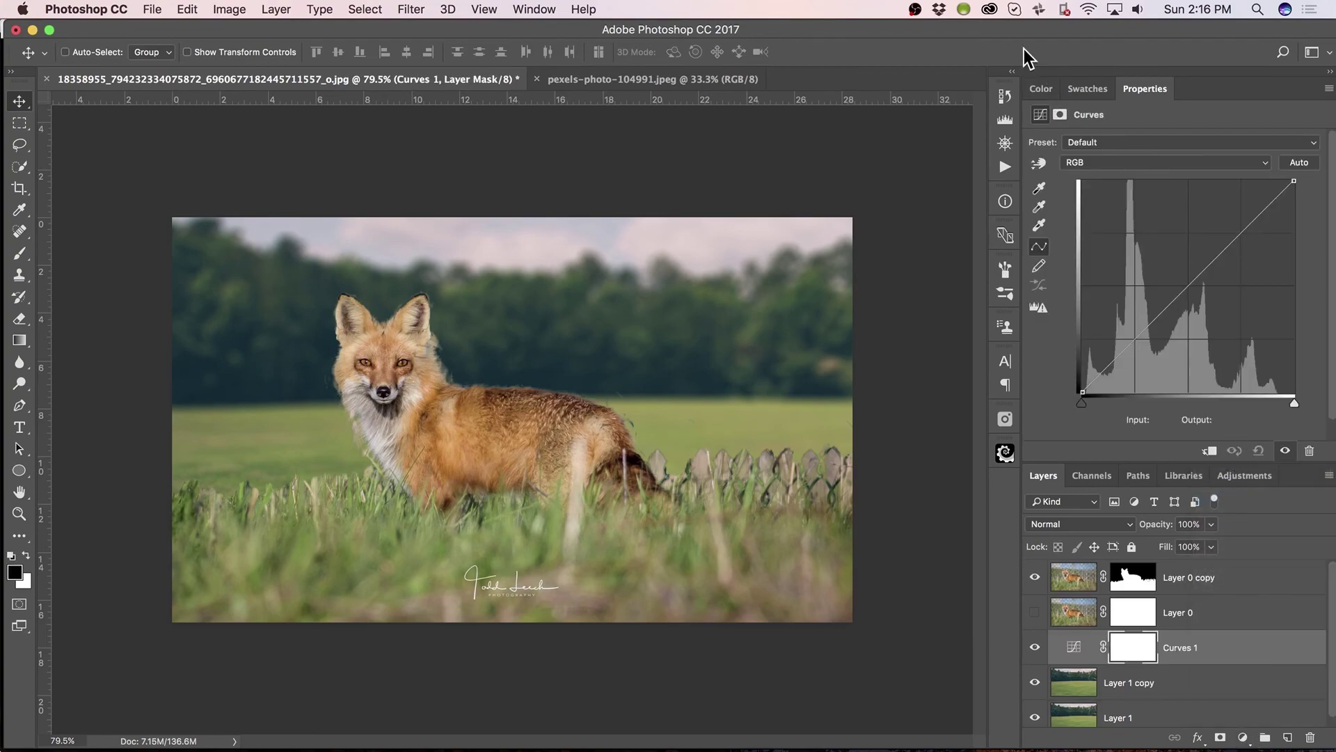
drag(1206, 277, 1186, 253)
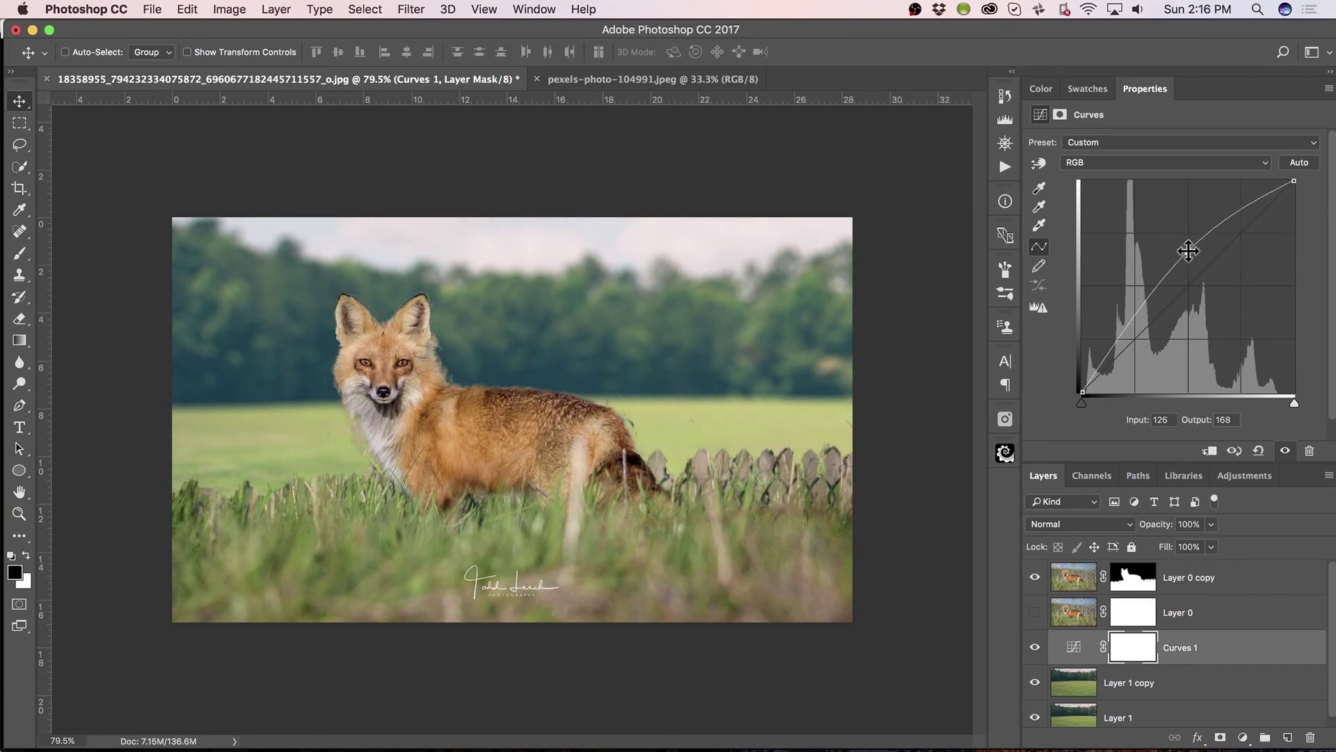
Step: Lower the Curves midtones in the Blue channel from input 156 to output 120 and in the Green channel from input 145 to output 121
click(1145, 164)
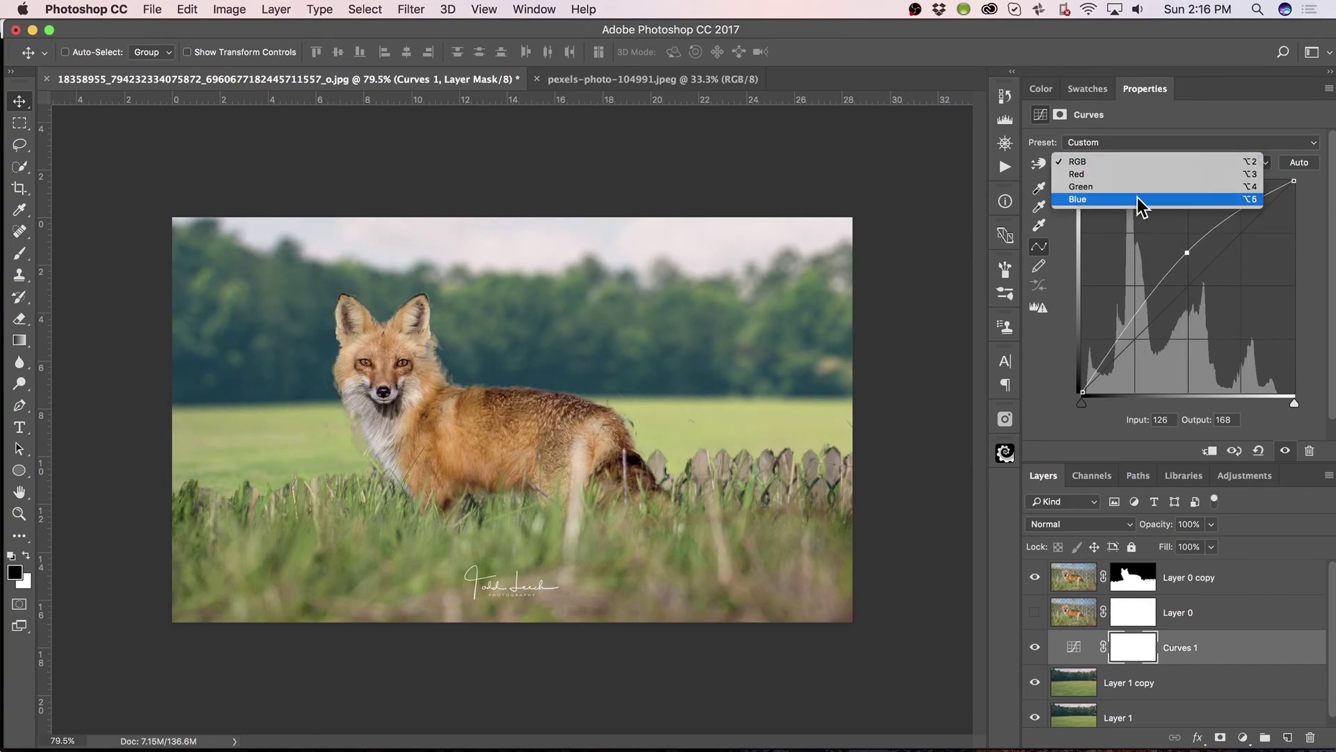
click(1139, 203)
drag(1199, 275, 1211, 292)
click(1158, 165)
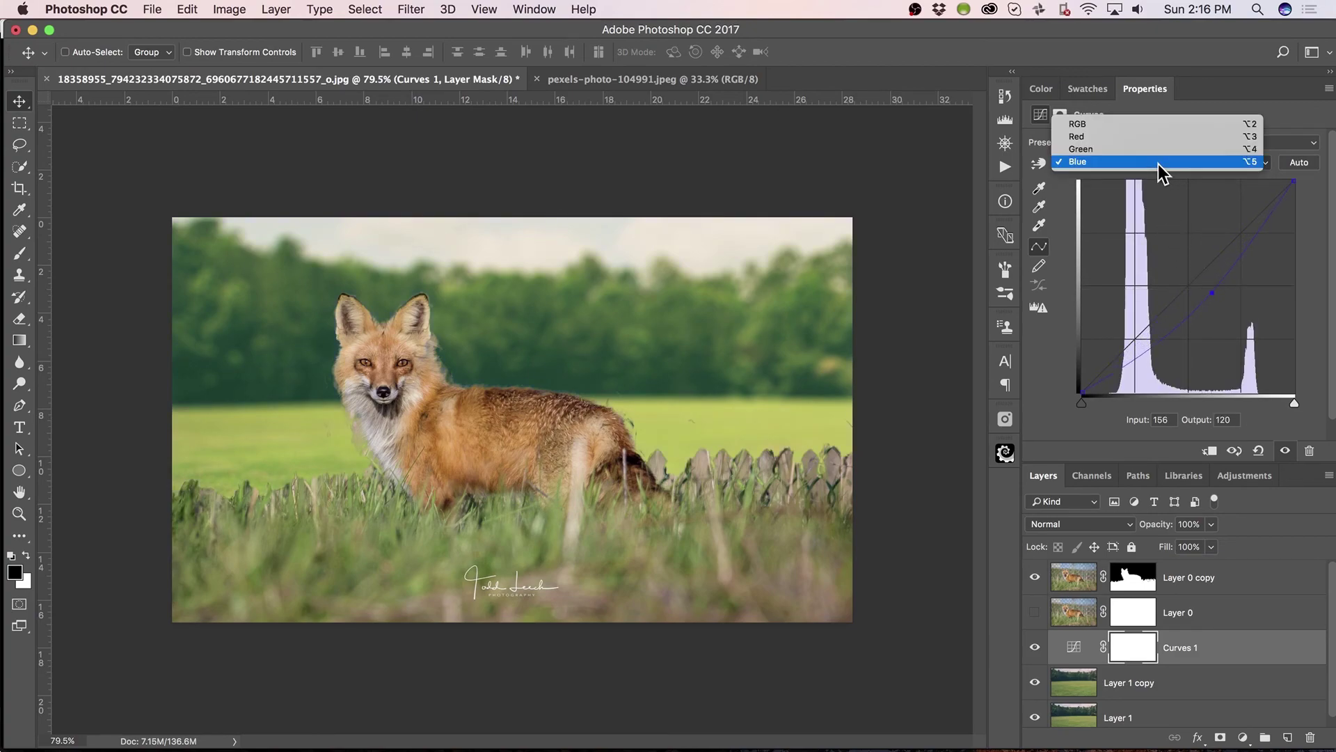
click(1155, 145)
drag(1203, 274, 1202, 291)
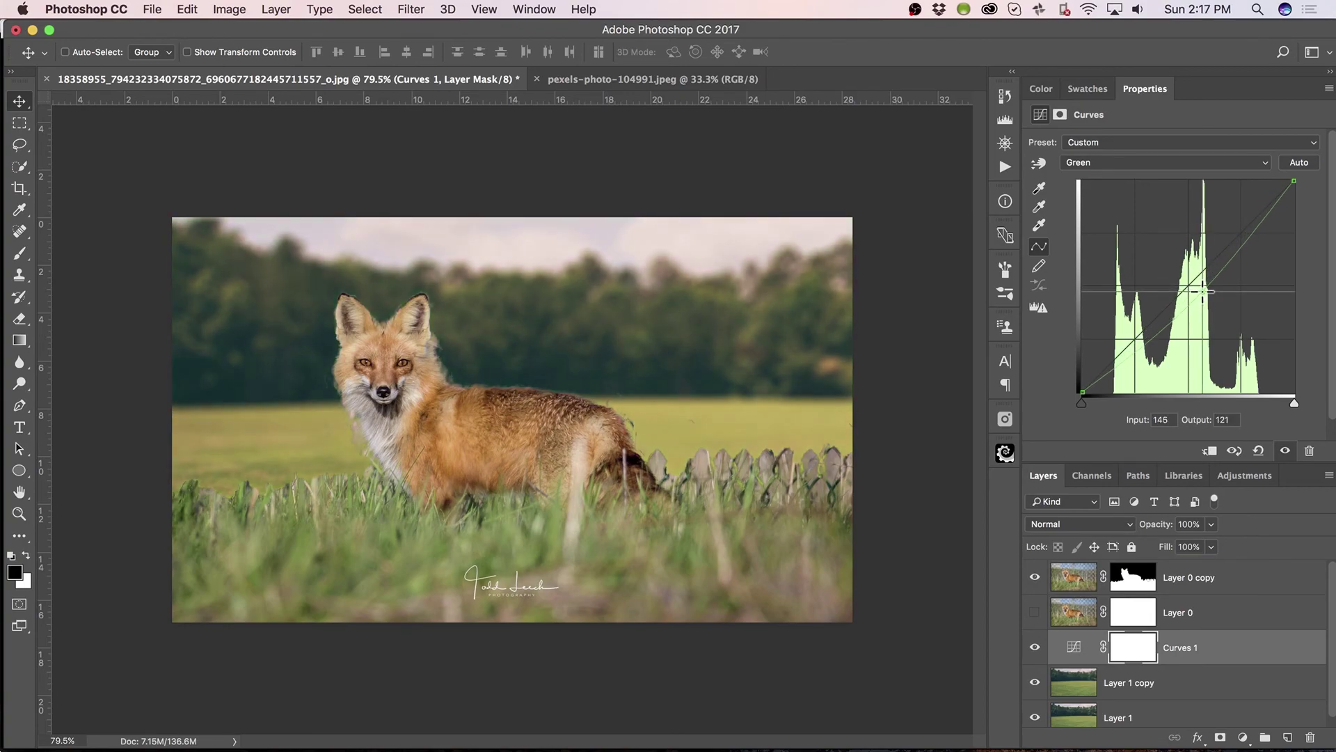
Step: Brighten the background in the Curves RGB channel by moving the midtone point to input 117, output 177
click(1144, 174)
click(1143, 132)
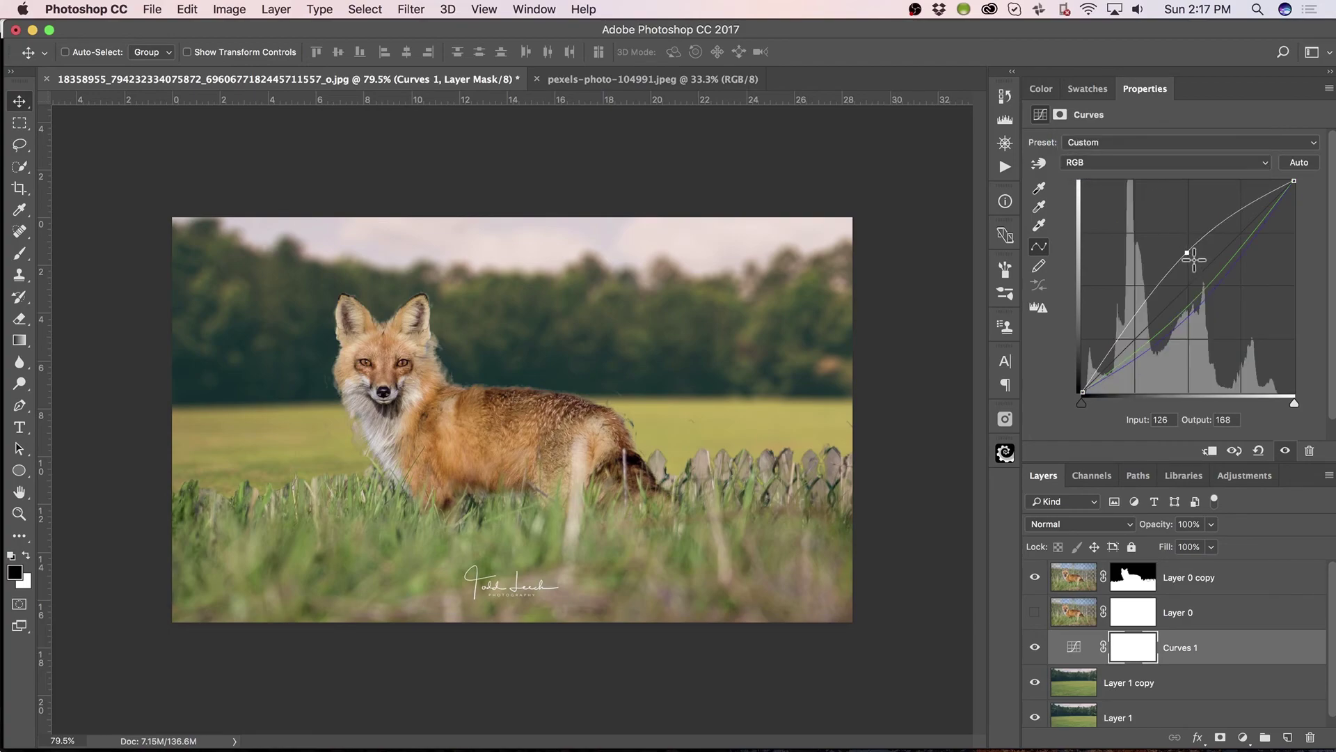
drag(1185, 251, 1177, 245)
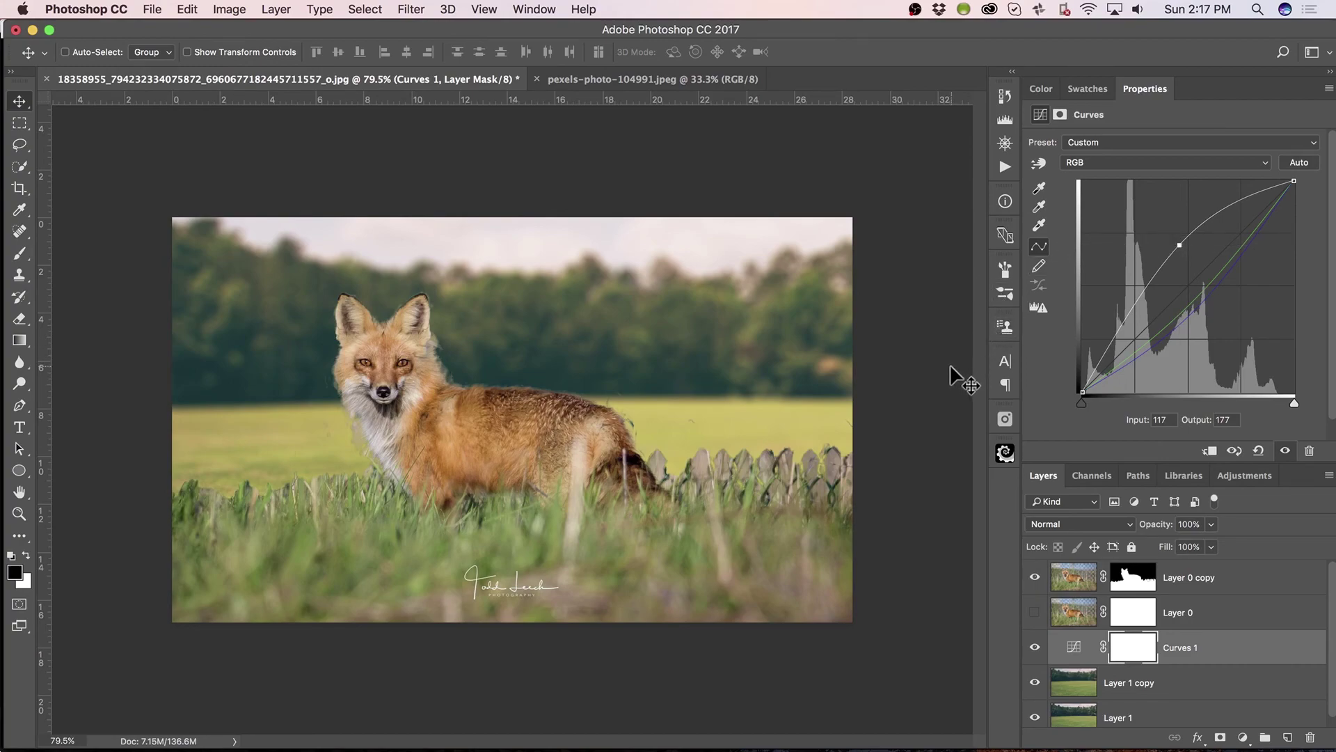
Step: Duplicate the masked fox layer and hide the layer it was copied from
click(1142, 591)
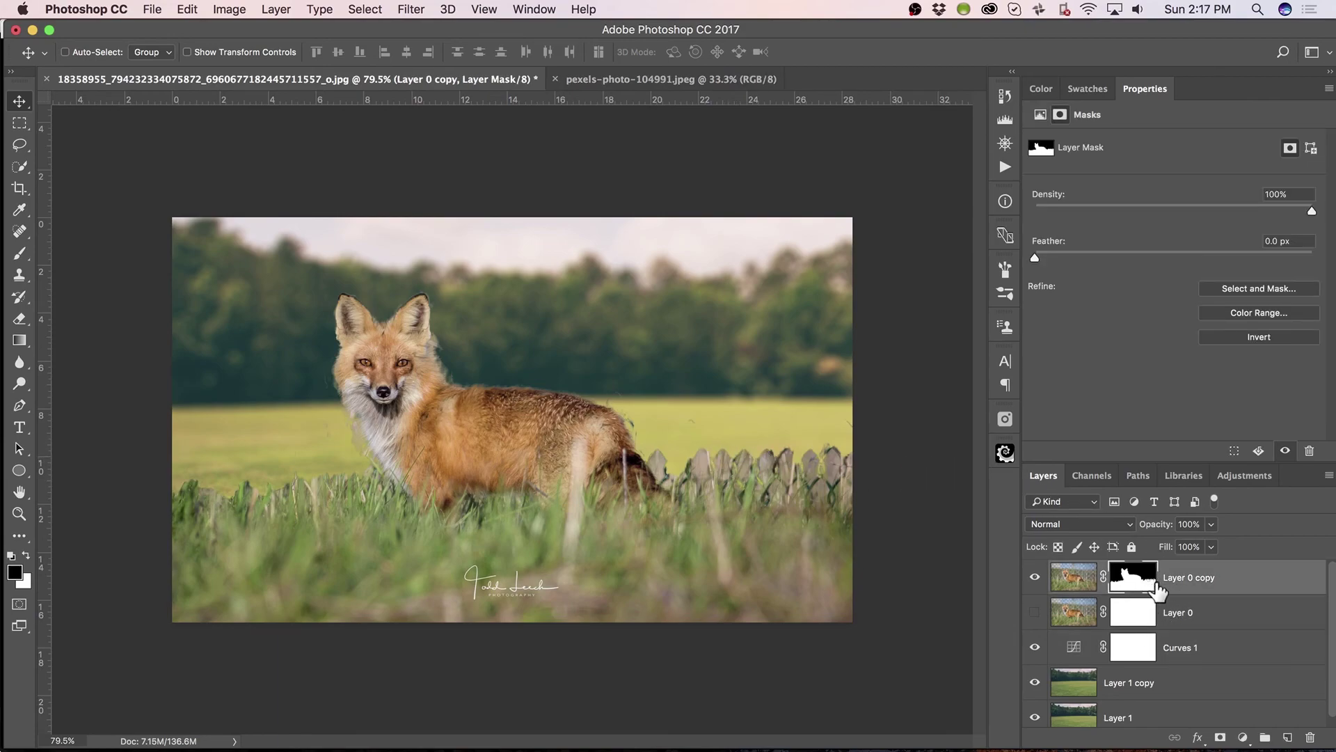
key(super+j)
click(1034, 612)
Step: Refine the duplicate's mask in Select and Mask, brushing the grass and fence edge on both sides of the fox, and output a new masked layer
super+click(1122, 572)
drag(1120, 579, 527, 485)
key(z)
mouse_move(388, 507)
mouse_down()
mouse_move(468, 495)
mouse_move(375, 510)
mouse_up()
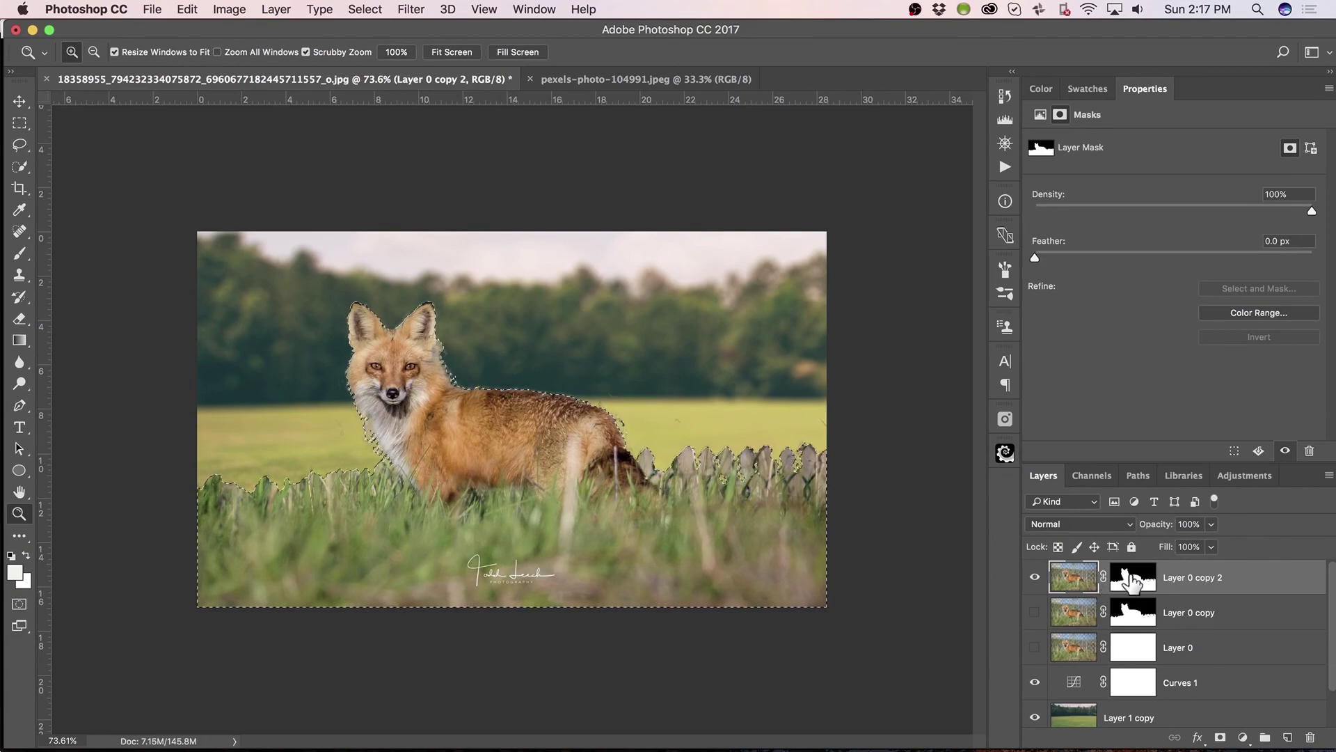
double_click(1130, 581)
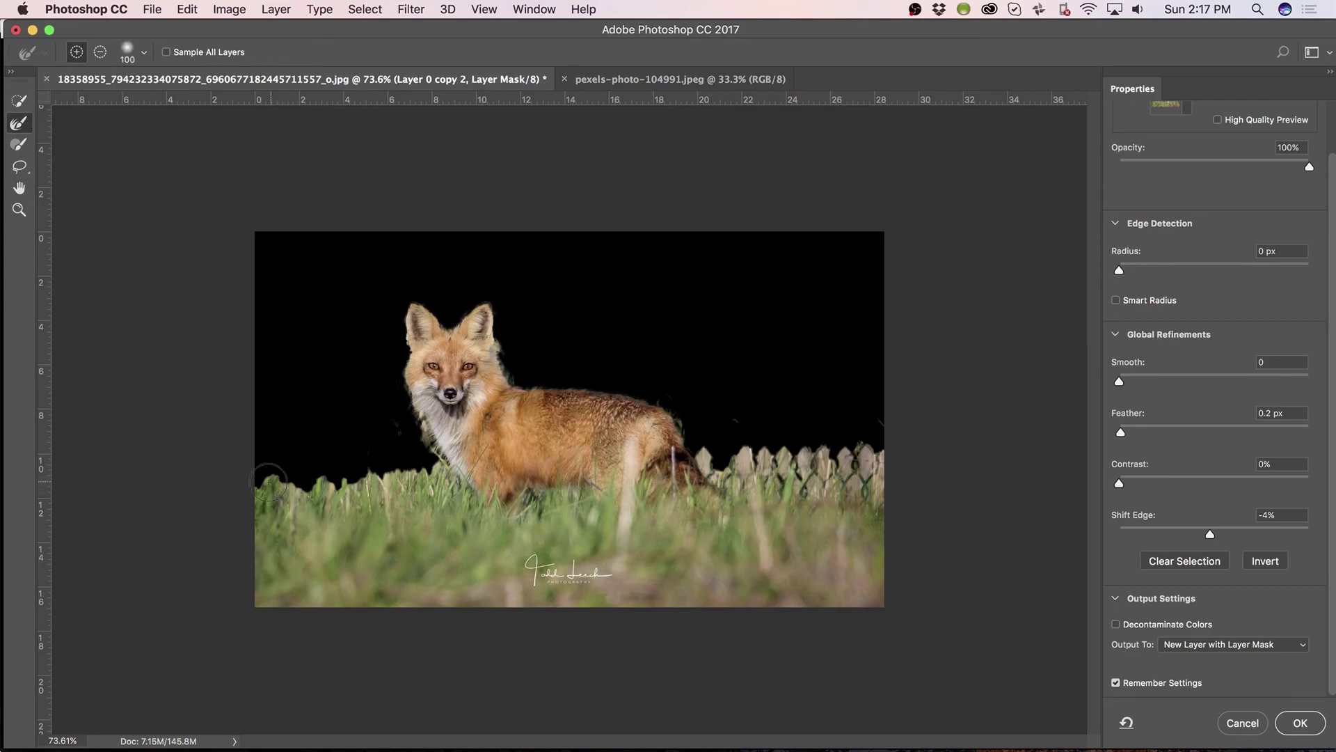
mouse_move(277, 477)
mouse_down()
mouse_move(437, 475)
mouse_move(275, 504)
mouse_move(316, 497)
mouse_move(247, 496)
mouse_move(392, 507)
mouse_up()
mouse_move(627, 471)
mouse_down()
mouse_move(711, 453)
mouse_move(764, 499)
mouse_move(750, 450)
mouse_move(799, 484)
mouse_move(817, 458)
mouse_move(807, 471)
mouse_move(890, 463)
mouse_move(881, 501)
mouse_move(760, 515)
mouse_up()
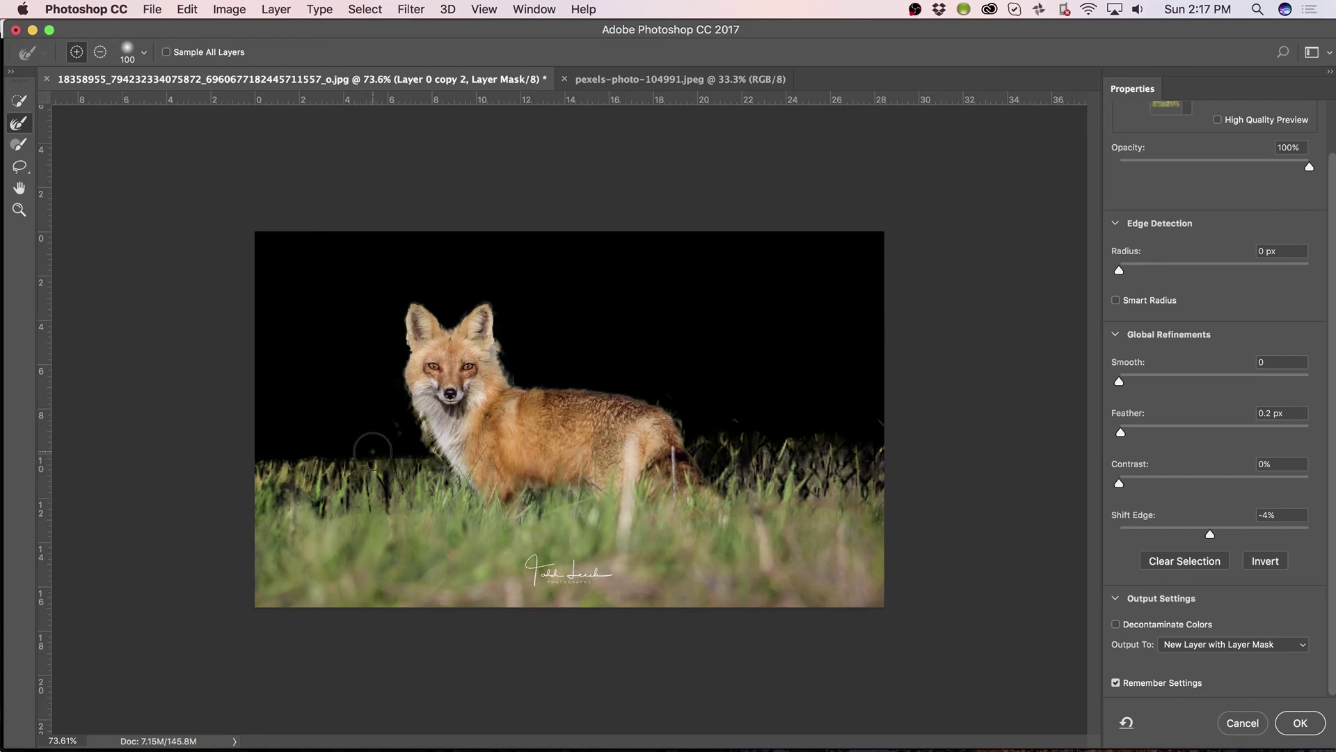
click(1301, 723)
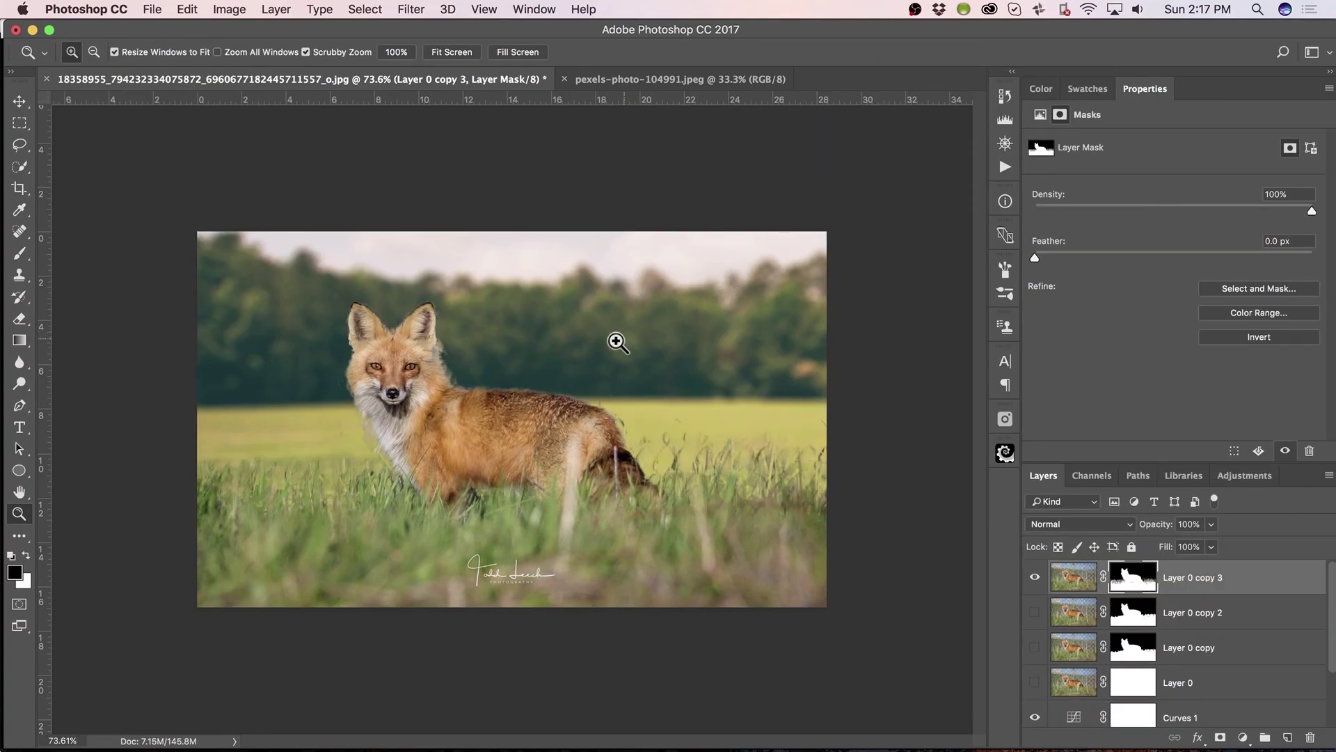
Step: Refine the new layer's mask again with the Refine Edge Brush along the grass tops on both sides of the fox, and output another masked layer
drag(376, 456, 713, 372)
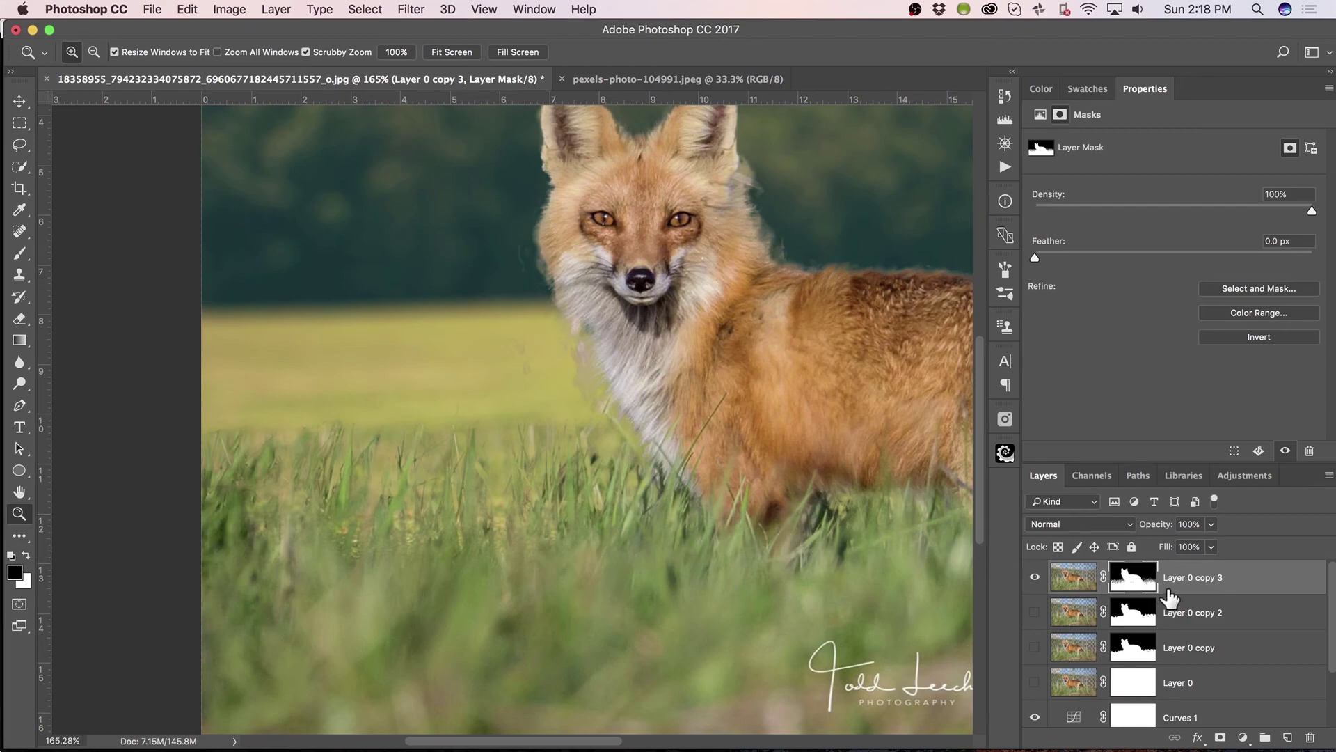
double_click(1131, 581)
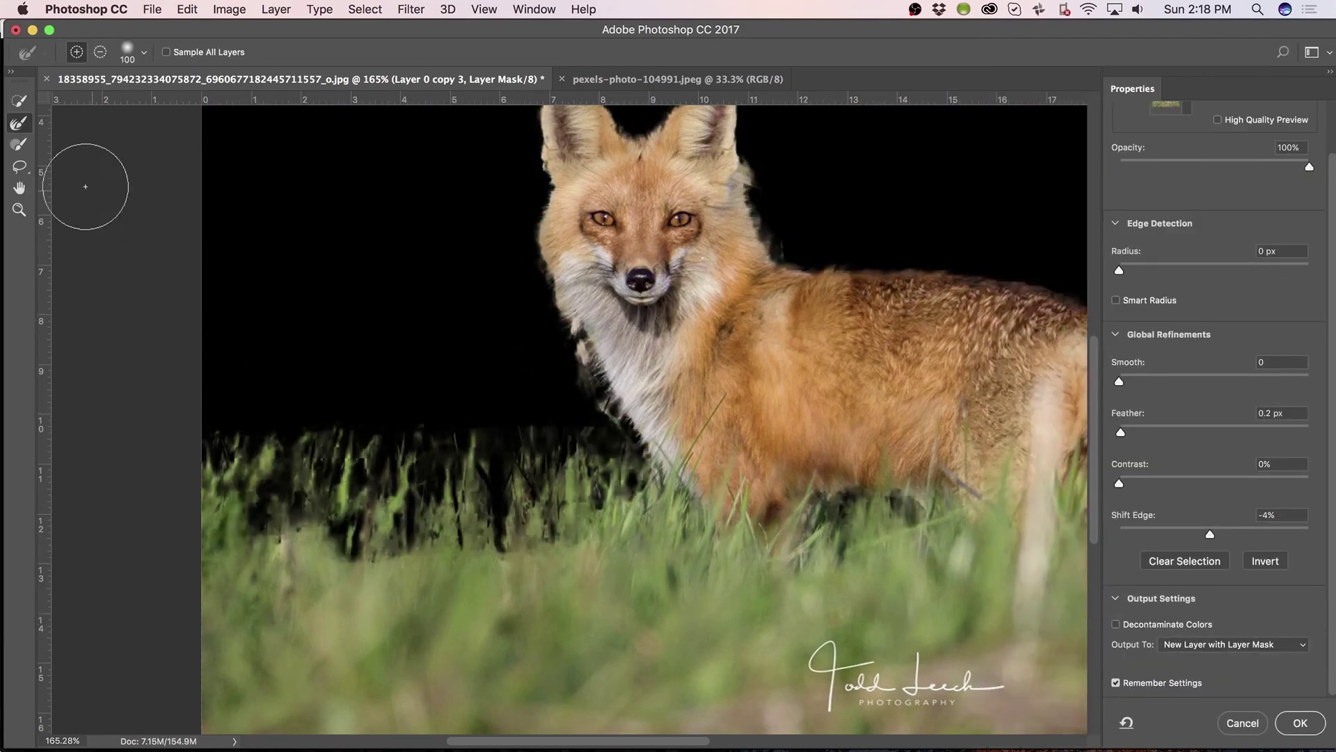
click(25, 128)
mouse_move(337, 433)
mouse_down()
mouse_move(266, 428)
mouse_move(234, 407)
mouse_move(565, 417)
mouse_move(392, 397)
mouse_move(539, 421)
mouse_move(479, 439)
mouse_move(514, 425)
mouse_move(427, 339)
mouse_move(424, 496)
mouse_move(323, 357)
mouse_move(290, 509)
mouse_up()
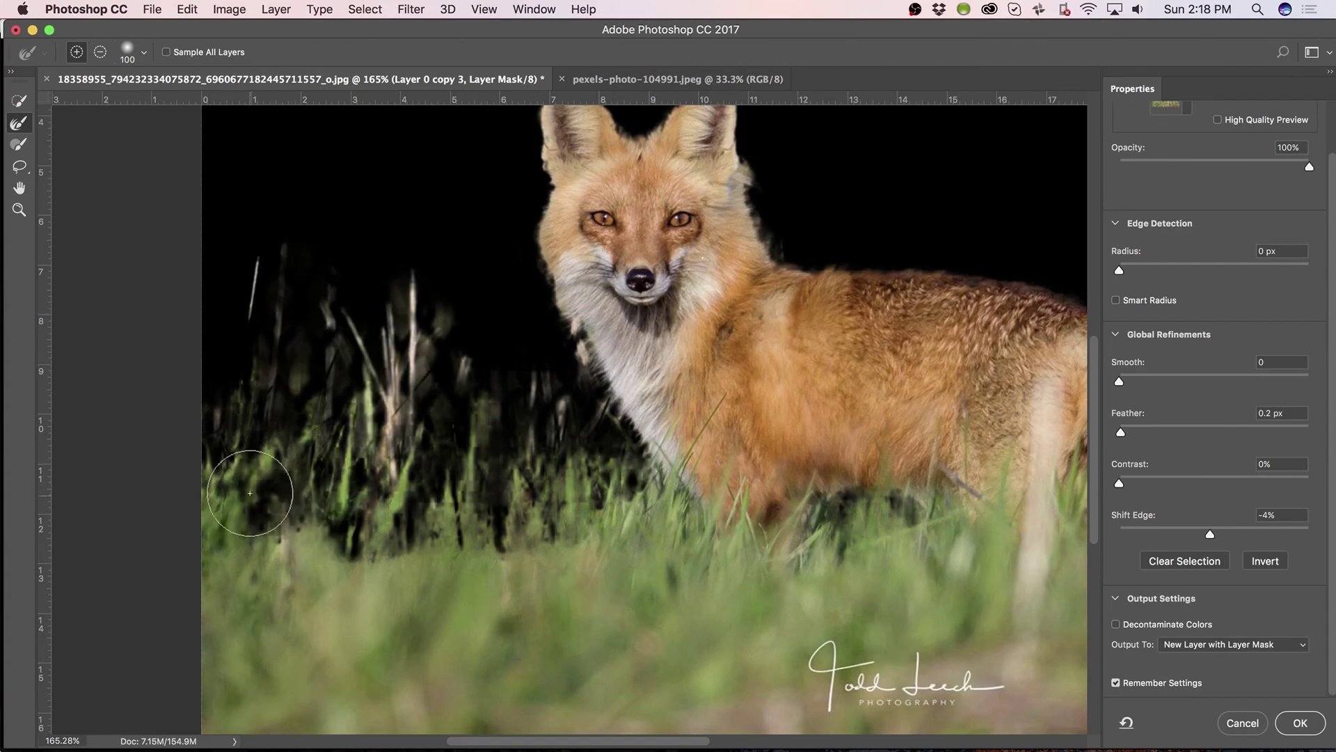
scroll(478, 522, right, 10)
scroll(510, 512, right, 2)
mouse_move(698, 466)
mouse_down()
mouse_move(638, 268)
mouse_move(743, 455)
mouse_move(796, 508)
mouse_move(879, 469)
mouse_move(933, 480)
mouse_move(904, 223)
mouse_move(933, 418)
mouse_move(927, 264)
mouse_move(895, 364)
mouse_move(698, 388)
mouse_move(659, 203)
mouse_move(762, 437)
mouse_move(776, 435)
mouse_move(784, 416)
mouse_move(688, 456)
mouse_move(642, 449)
mouse_move(590, 395)
mouse_move(540, 390)
mouse_move(614, 42)
mouse_move(577, 225)
mouse_move(531, 302)
mouse_move(558, 334)
mouse_up()
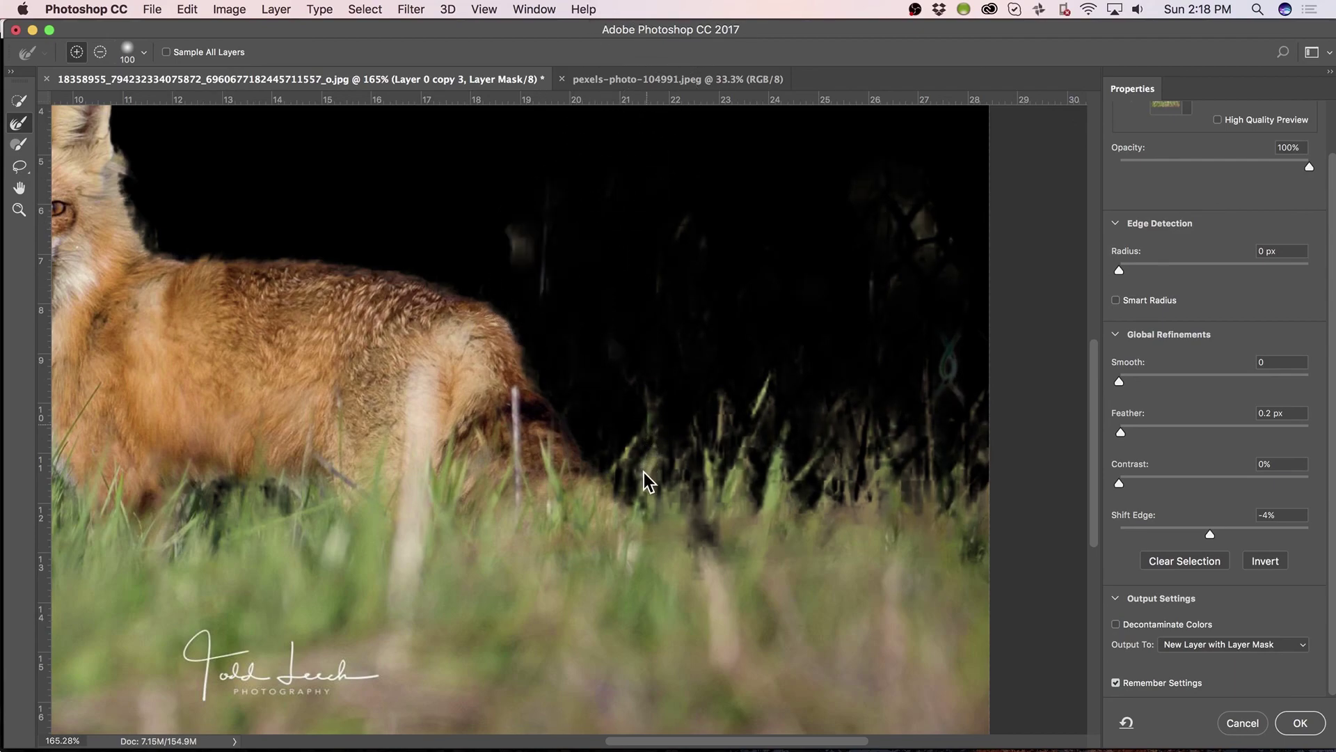
click(1300, 723)
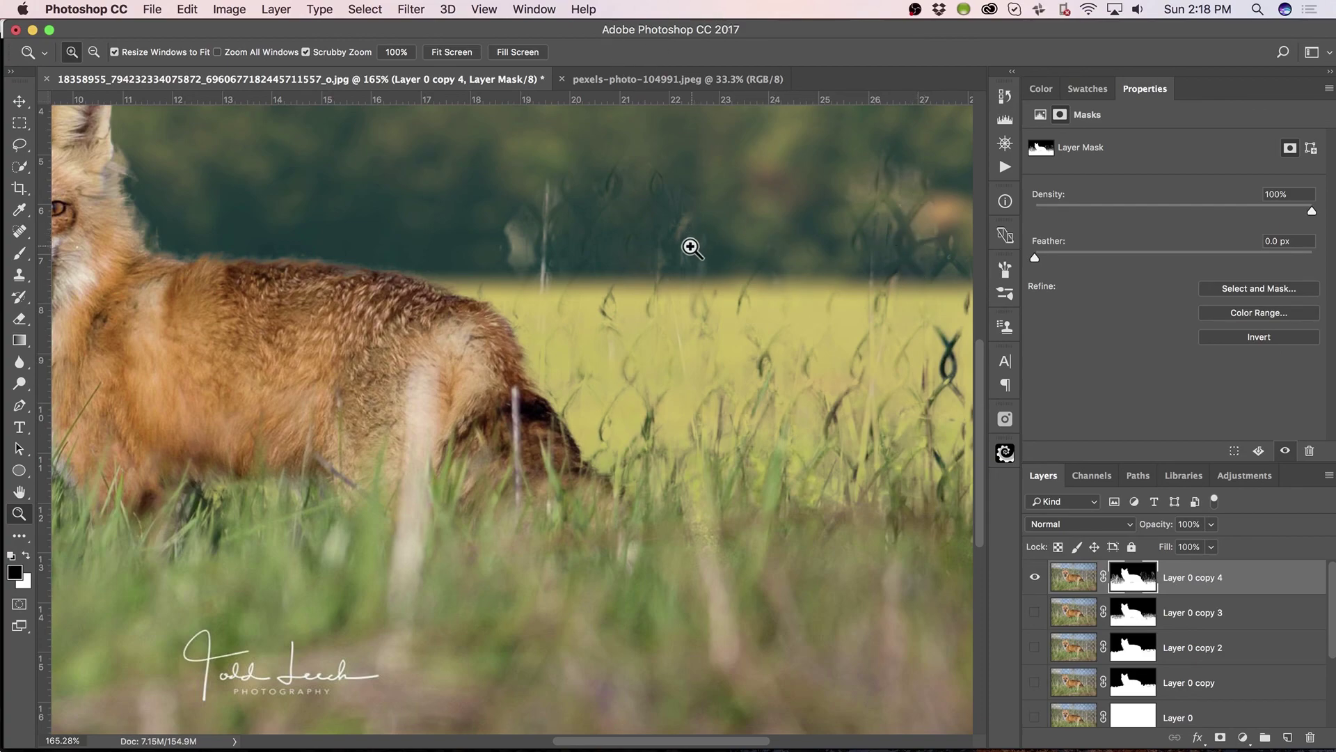
Step: Paint black on the newest layer's mask with an 80 px brush to hide the fence remnants in the trees and field behind the fox's tail
key(b)
key(bracketleft)
key(bracketleft)
key(bracketleft)
key(bracketleft)
key(bracketleft)
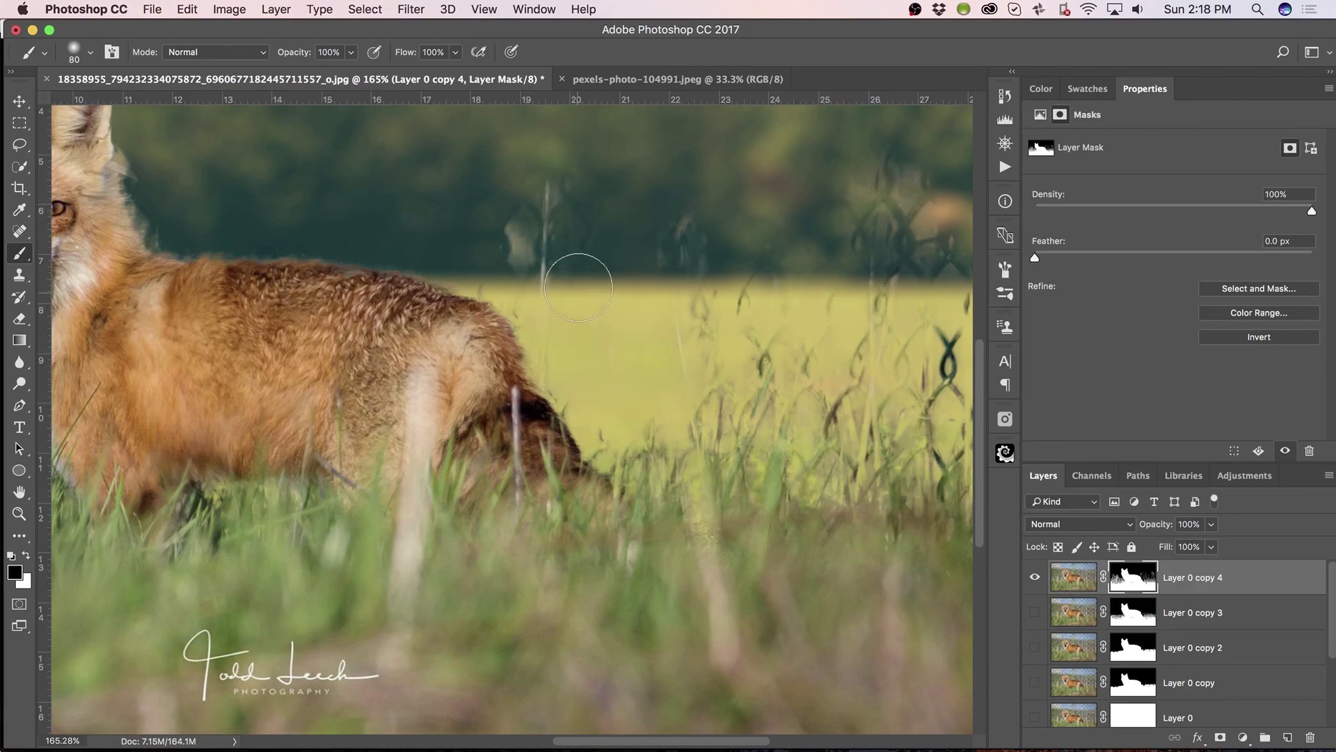
mouse_move(508, 209)
mouse_down()
mouse_move(499, 254)
mouse_move(504, 181)
mouse_move(510, 248)
mouse_up()
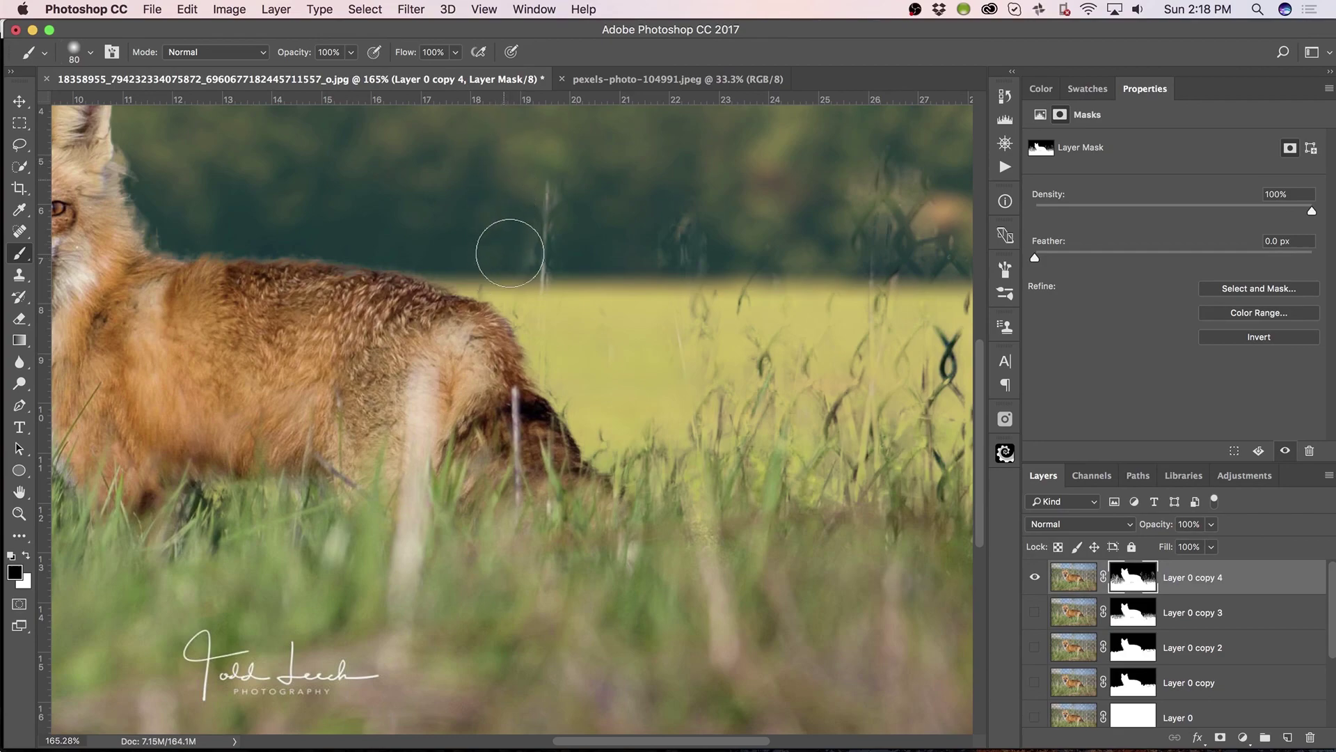
drag(629, 239, 670, 226)
drag(742, 263, 768, 328)
mouse_move(840, 277)
mouse_down()
mouse_move(883, 174)
mouse_move(930, 198)
mouse_move(960, 278)
mouse_move(945, 313)
mouse_move(930, 291)
mouse_move(888, 309)
mouse_move(921, 377)
mouse_move(952, 341)
mouse_up()
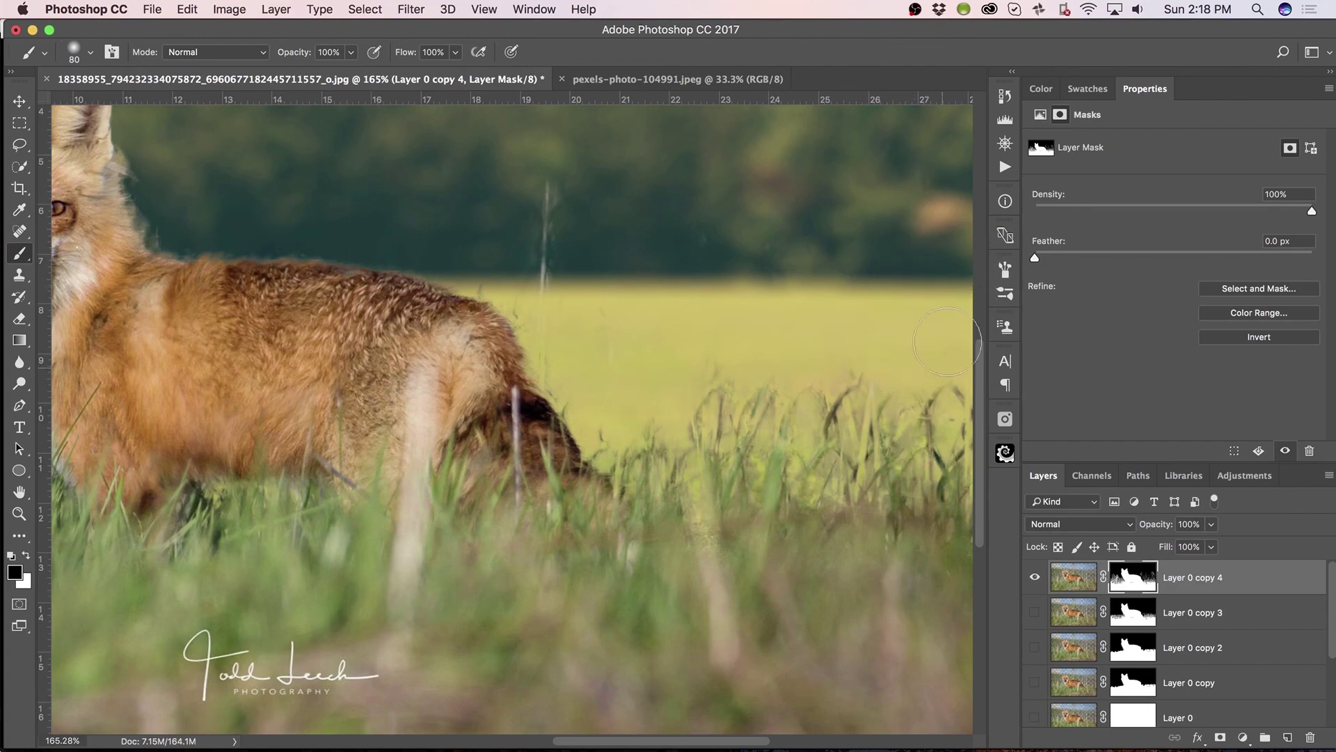
Step: Reduce the brush to 25 px and mask out the leftover fence wire among the grass tips behind the fox's tail
key(bracketleft)
mouse_move(948, 389)
mouse_down()
mouse_move(924, 429)
mouse_move(951, 439)
mouse_up()
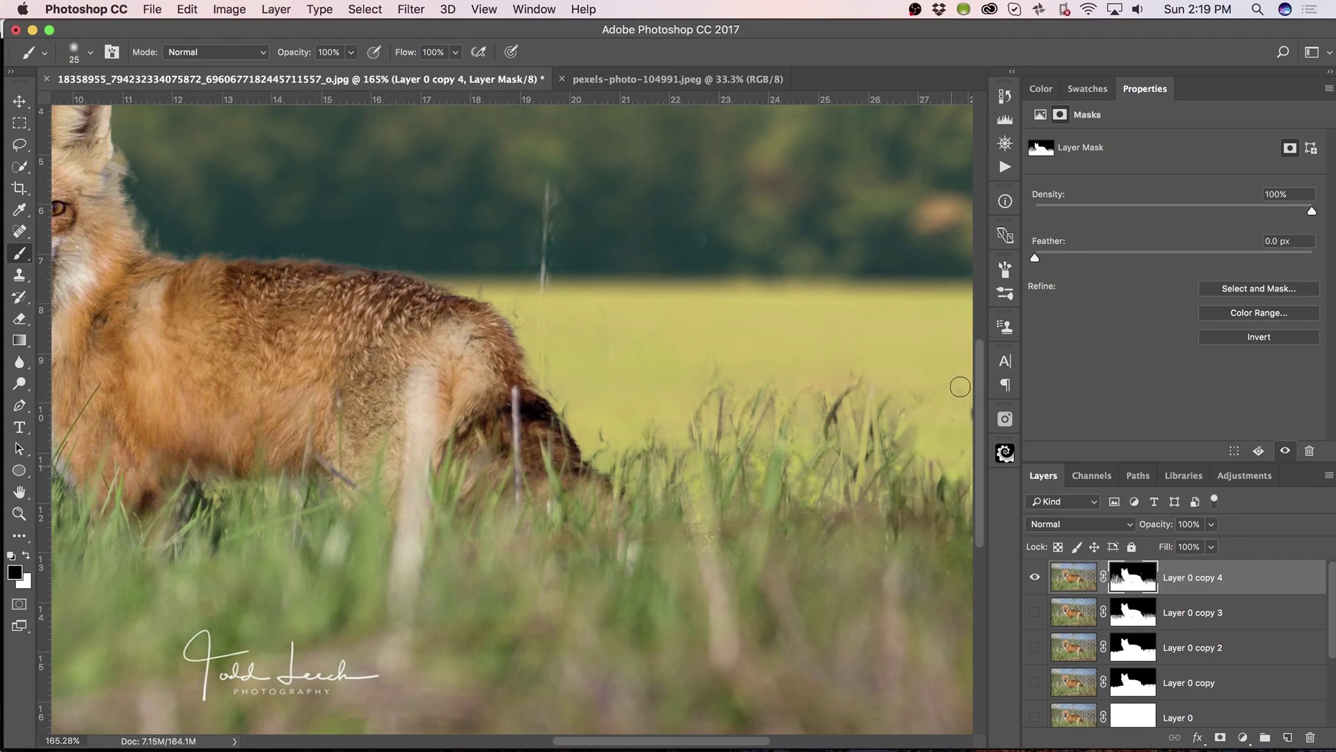
drag(894, 406, 837, 414)
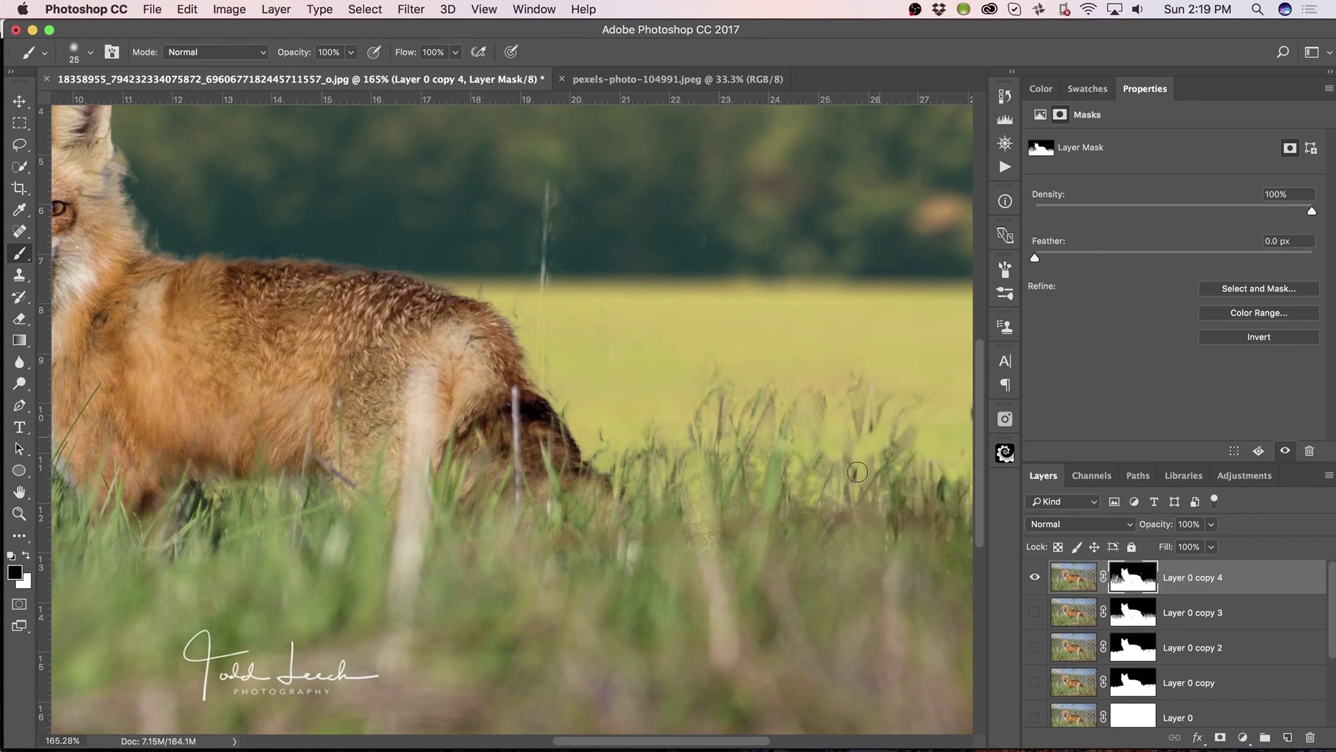
drag(738, 424, 724, 383)
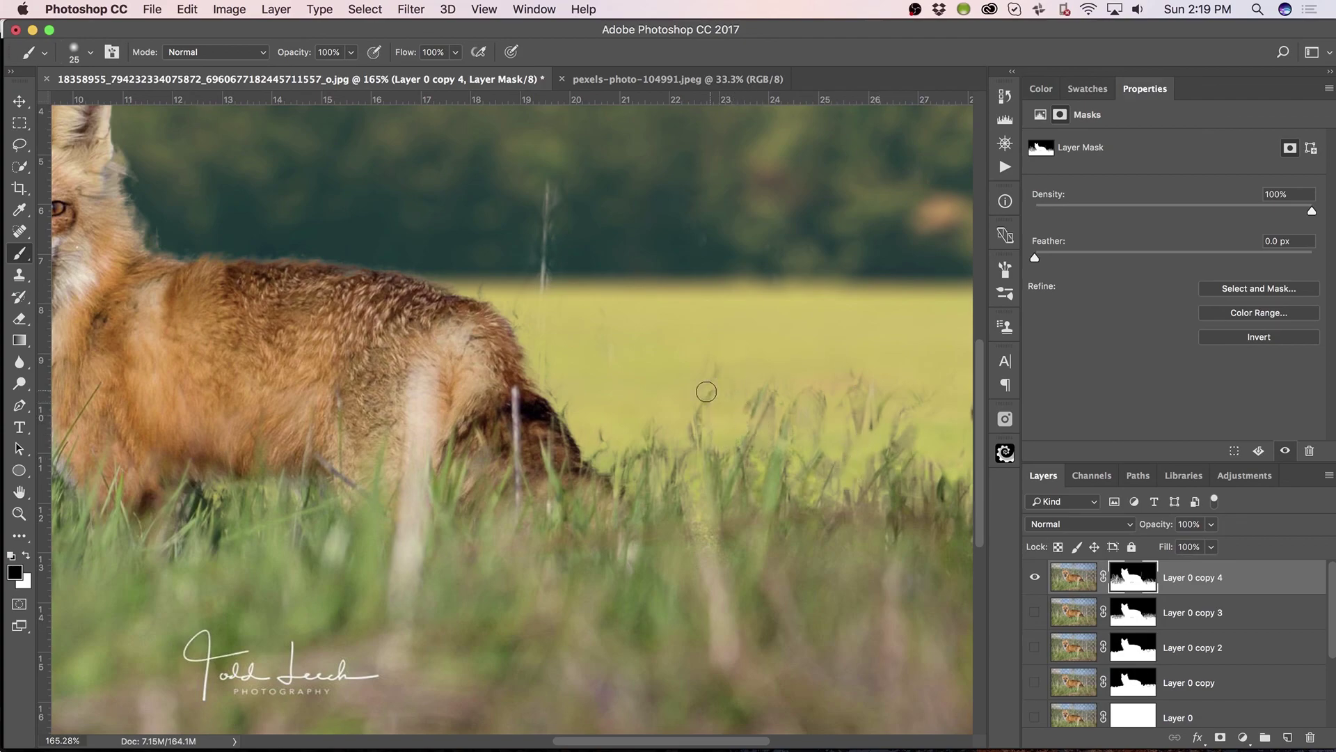
mouse_move(694, 453)
mouse_down()
mouse_move(736, 453)
mouse_move(833, 356)
mouse_move(835, 437)
mouse_move(862, 509)
mouse_move(869, 408)
mouse_move(911, 398)
mouse_move(848, 434)
mouse_up()
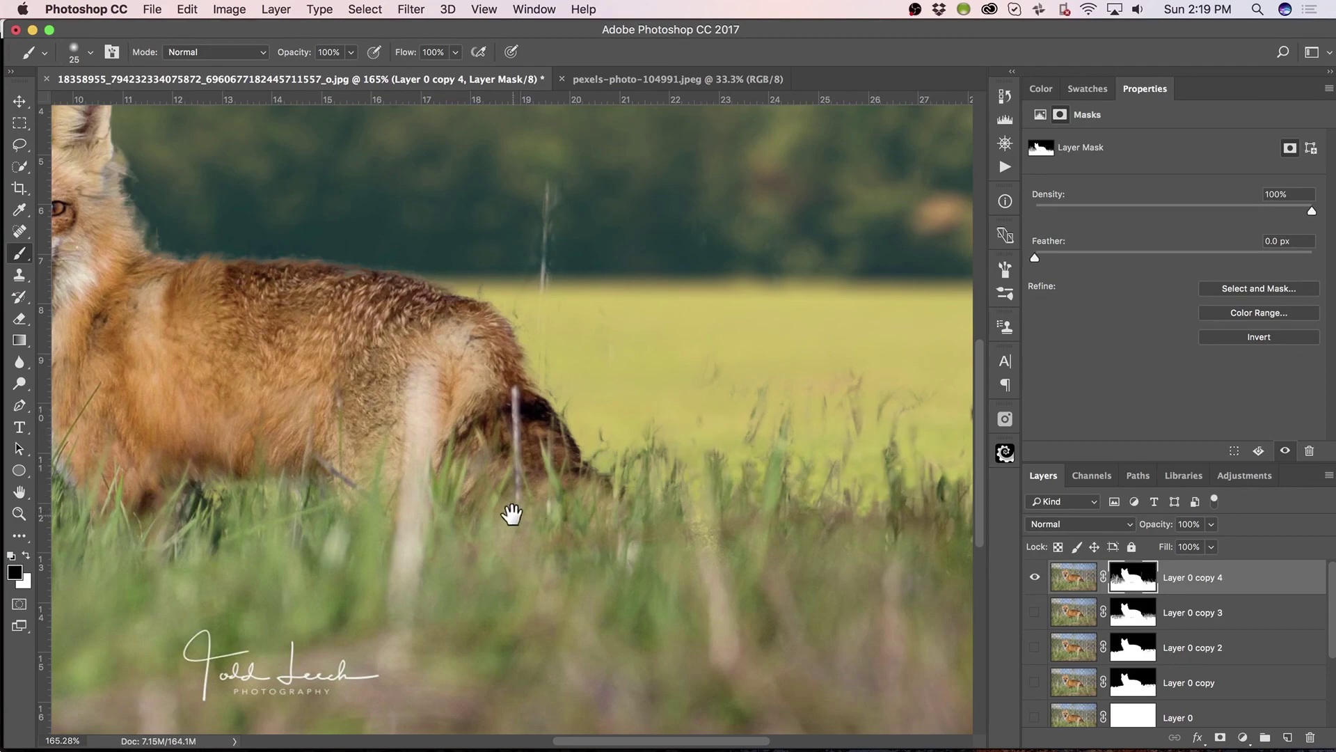
Step: Mask out the stray background fragments beside the fox's ear and down the back of its neck with the 25 px black brush
scroll(513, 514, left, 10)
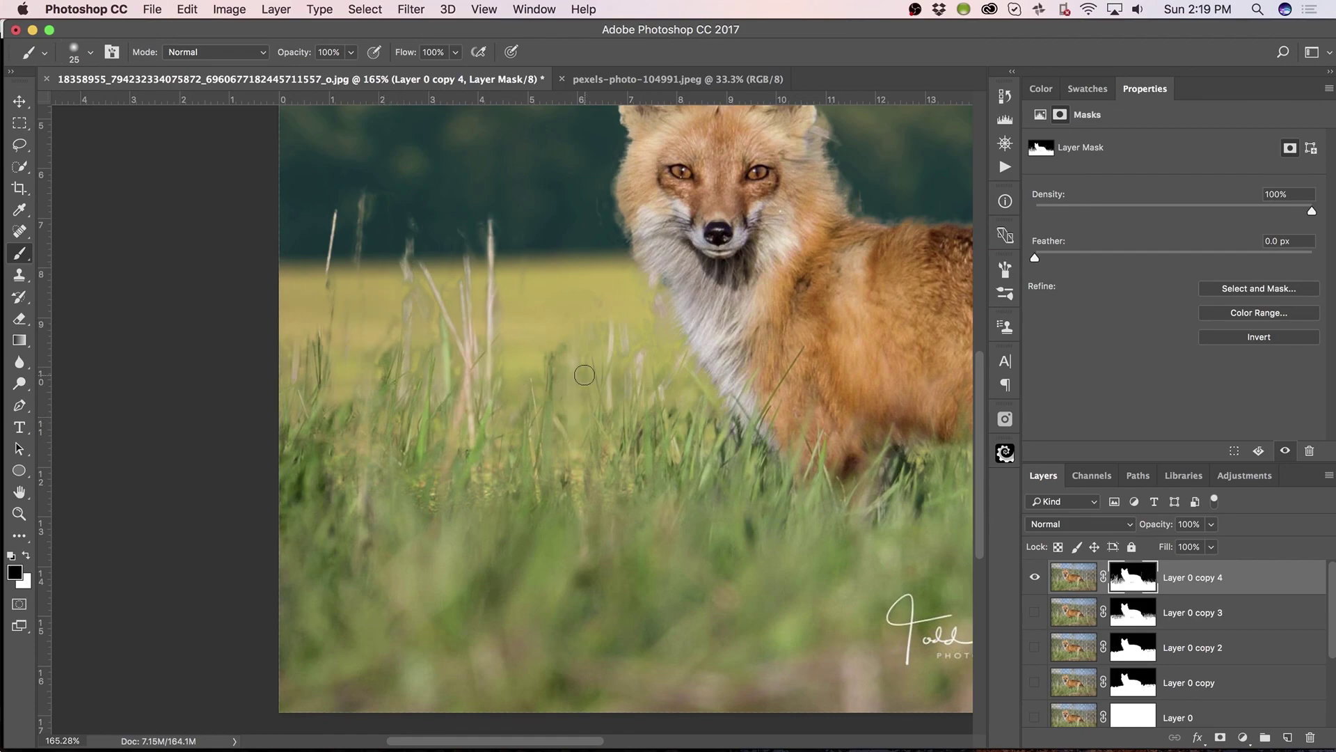
drag(761, 267, 670, 422)
key(z)
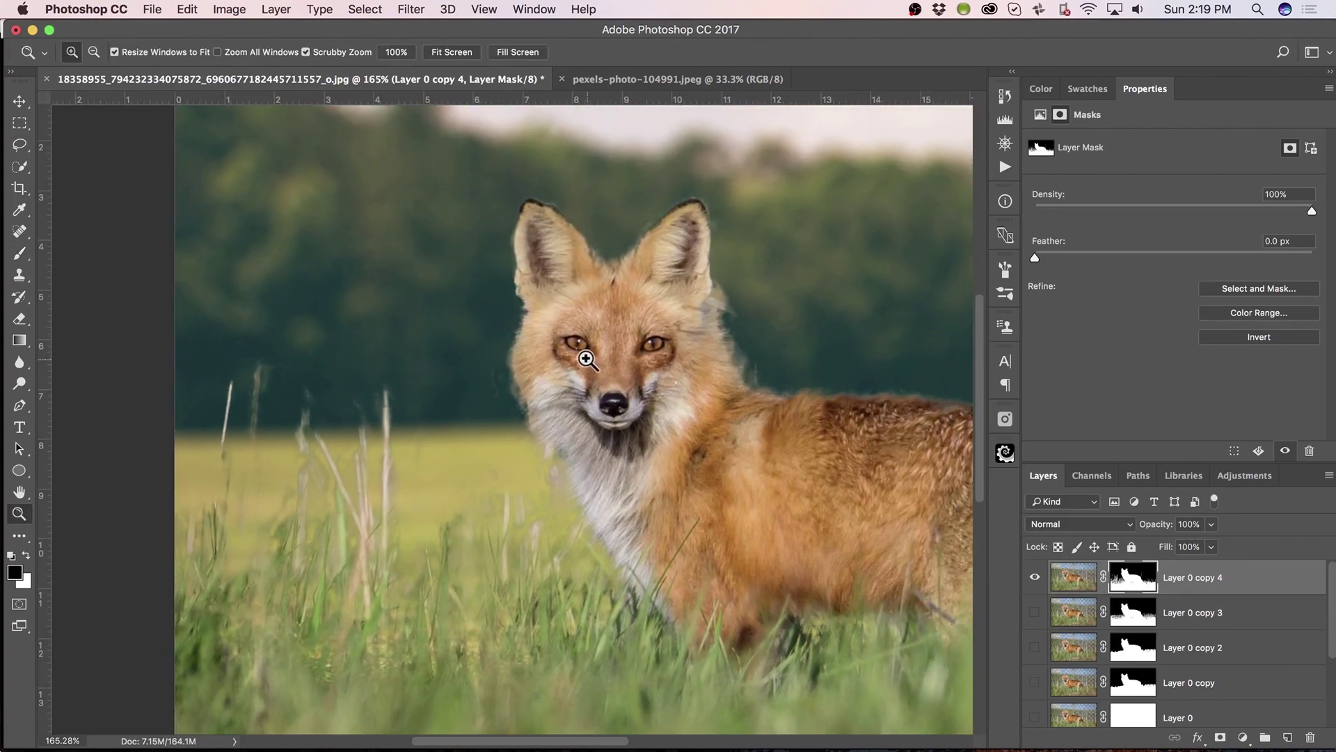
drag(585, 311, 698, 300)
drag(701, 253, 603, 438)
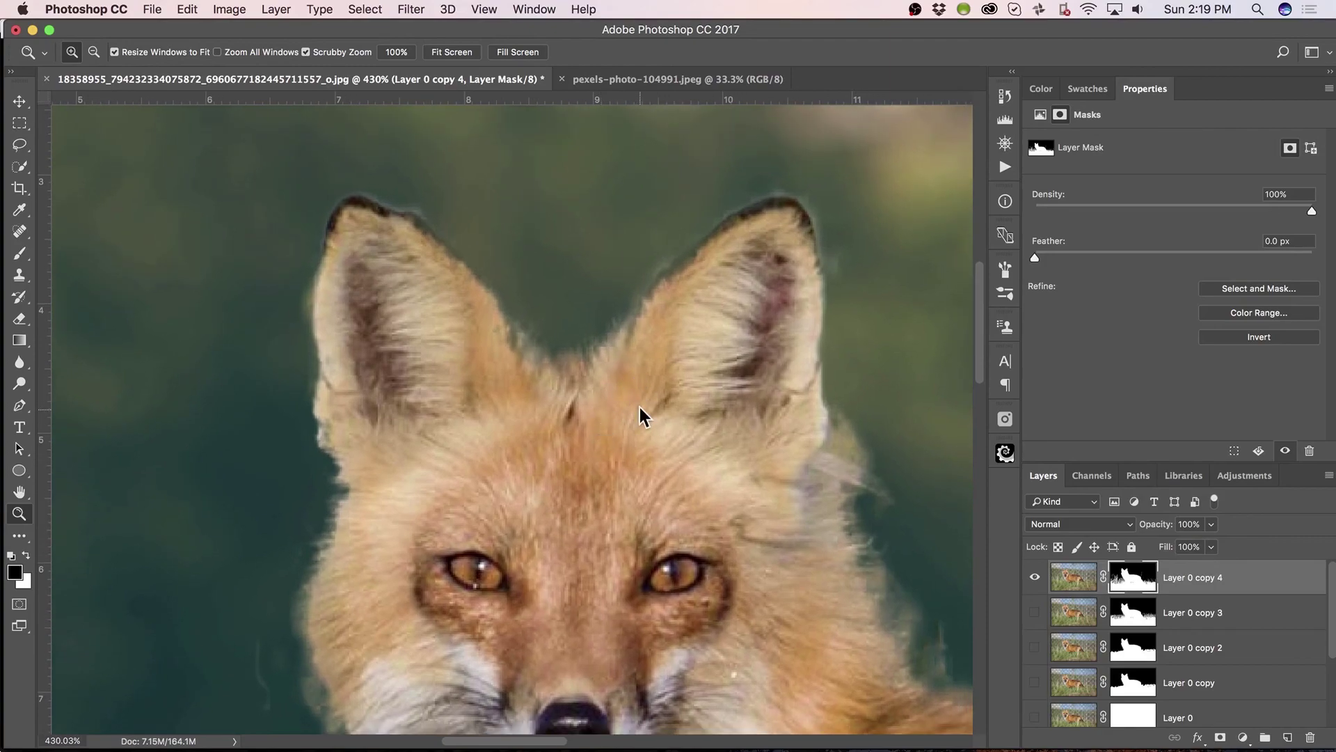
key(b)
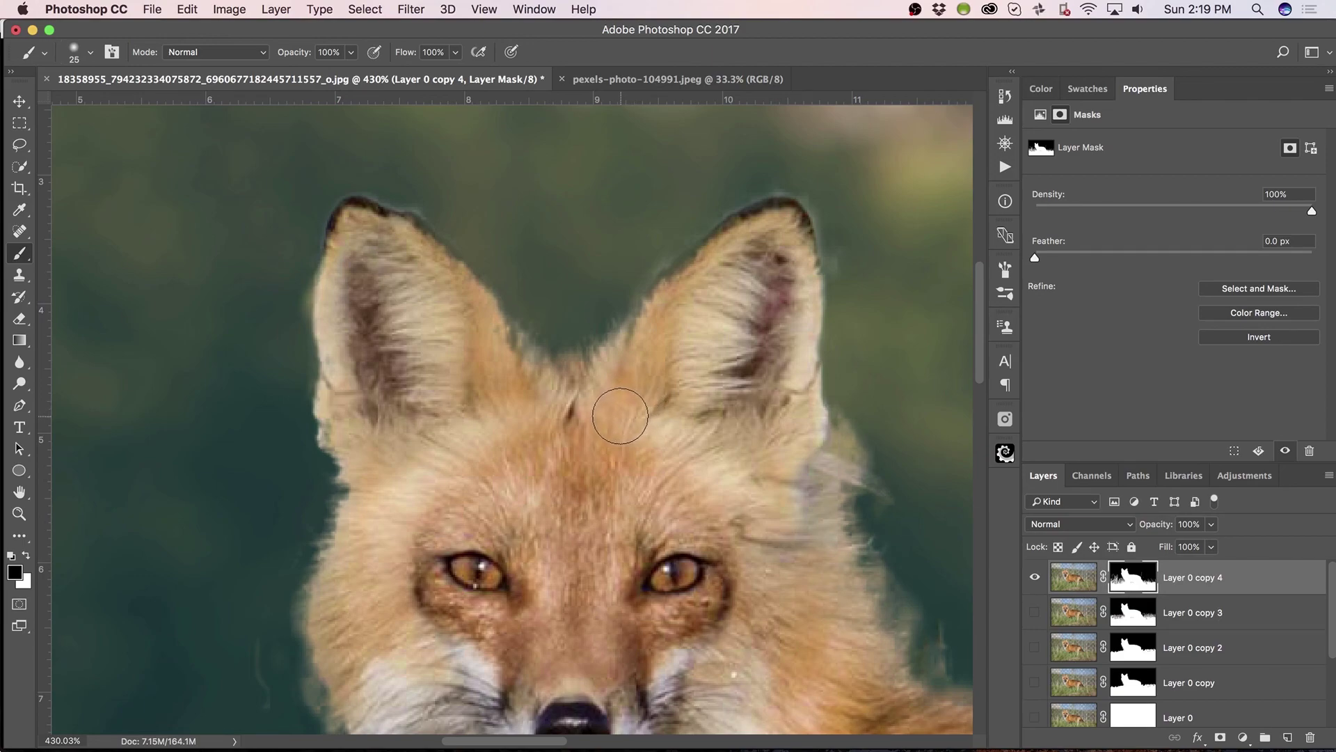
key(j)
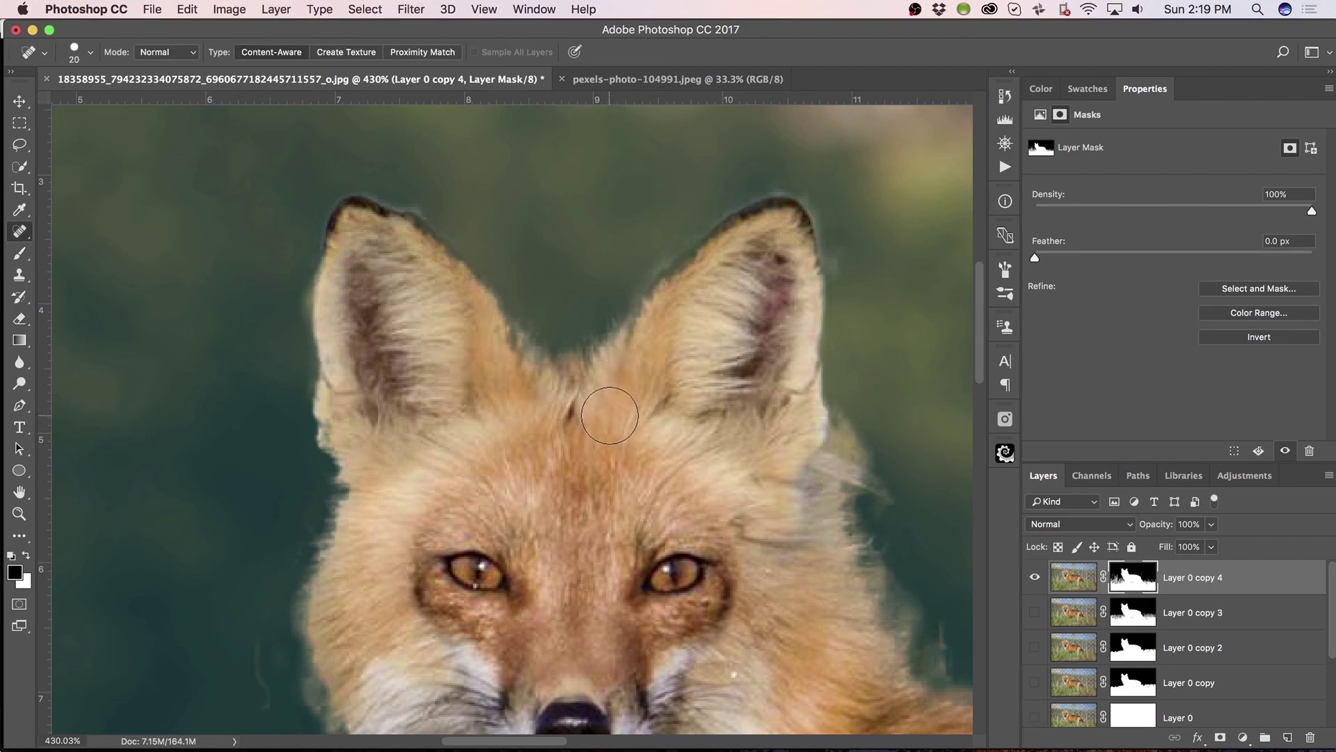
key(b)
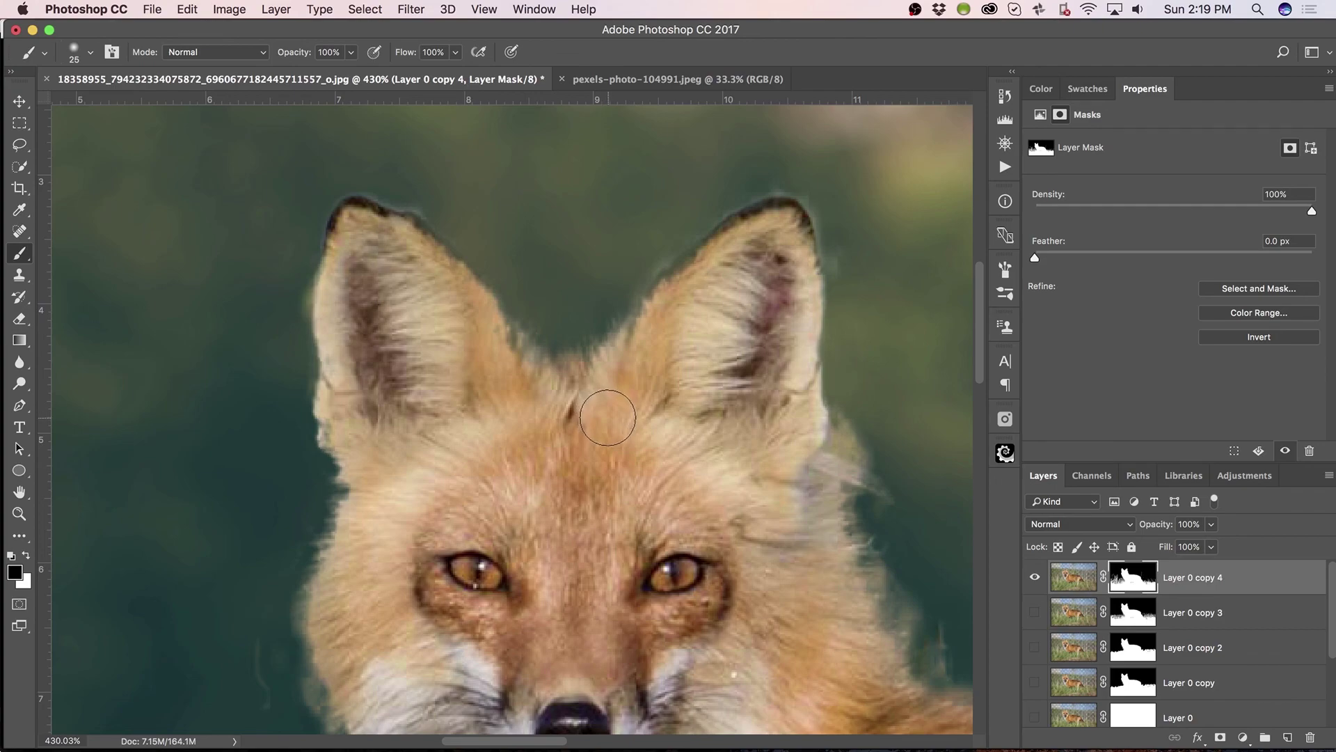
key(x)
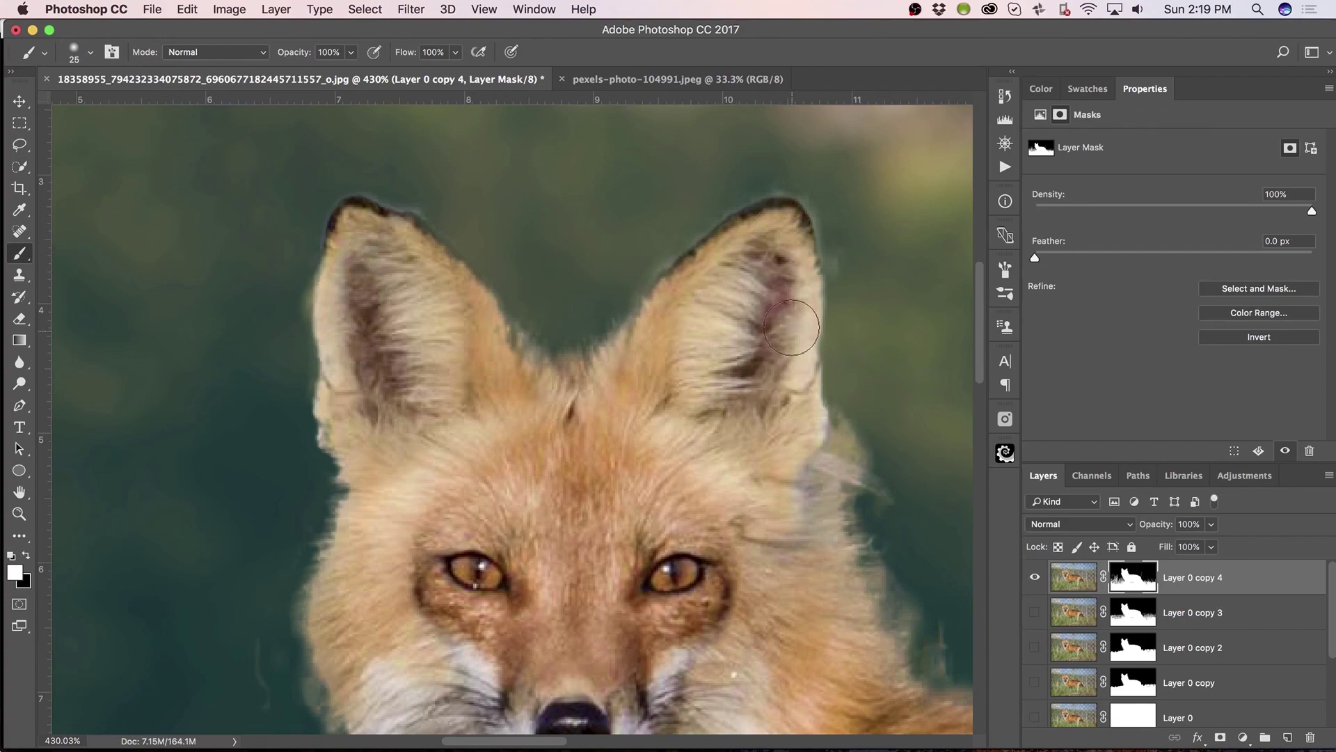
scroll(781, 434, down, 5)
scroll(781, 434, right, 5)
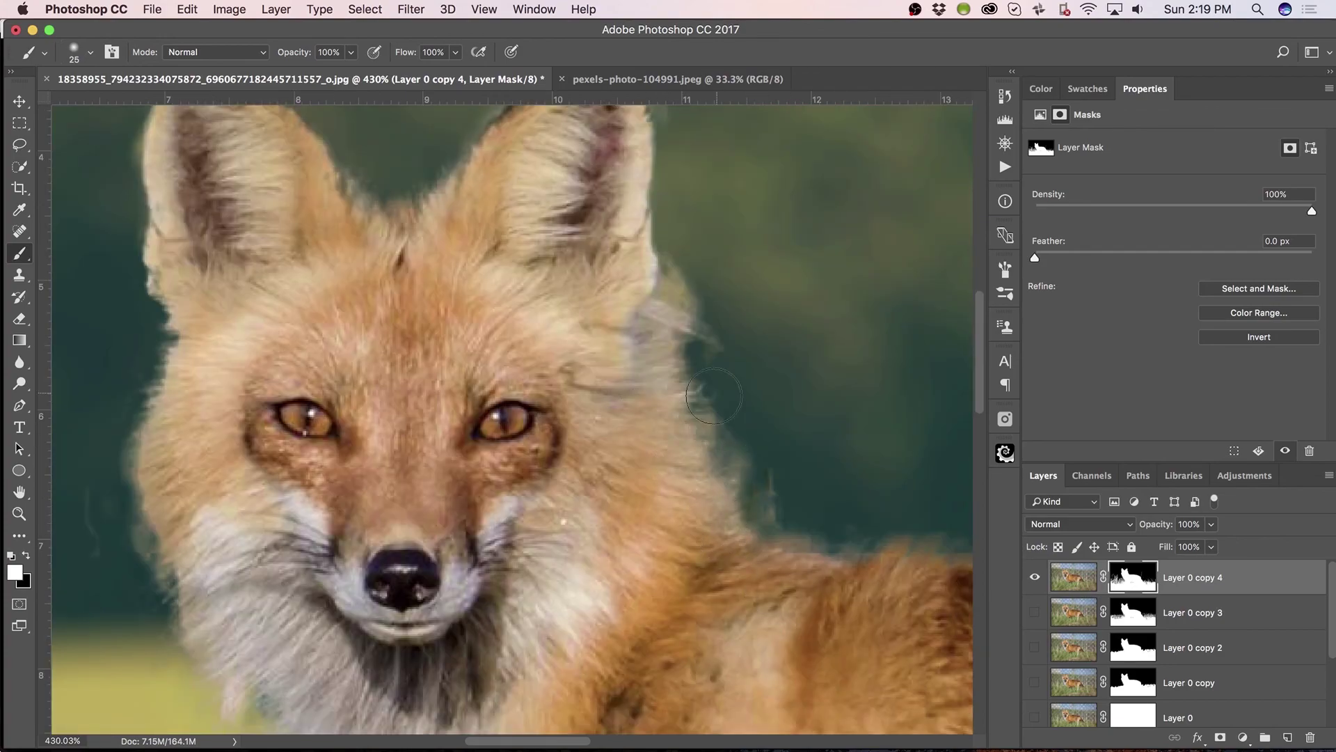
key(x)
mouse_move(681, 264)
mouse_down()
mouse_move(683, 304)
mouse_move(723, 378)
mouse_move(706, 354)
mouse_move(736, 442)
mouse_move(722, 412)
mouse_move(725, 438)
mouse_move(784, 512)
mouse_move(772, 474)
mouse_move(795, 517)
mouse_up()
Step: Mask out the faint fringe along the outer cheek on the opposite side of the fox's head
drag(546, 423, 870, 355)
mouse_move(436, 390)
mouse_down()
mouse_move(459, 518)
mouse_move(460, 641)
mouse_up()
mouse_move(399, 495)
mouse_down()
mouse_move(382, 589)
mouse_move(355, 605)
mouse_up()
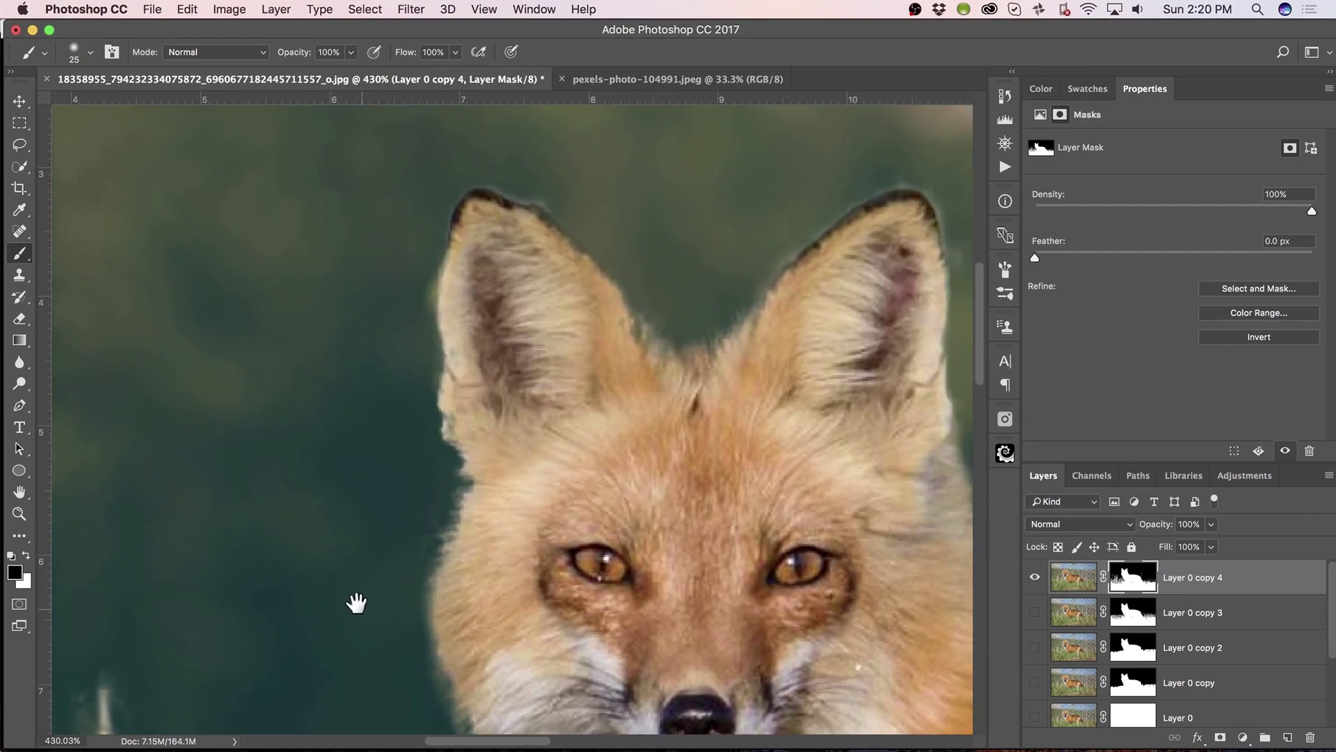
mouse_move(611, 409)
mouse_down()
mouse_move(633, 310)
mouse_move(613, 295)
mouse_move(607, 226)
mouse_move(585, 230)
mouse_up()
Step: Paint black on the mask along the fox's chin and chest fur to remove the leftover fence fragments against the field
key(x)
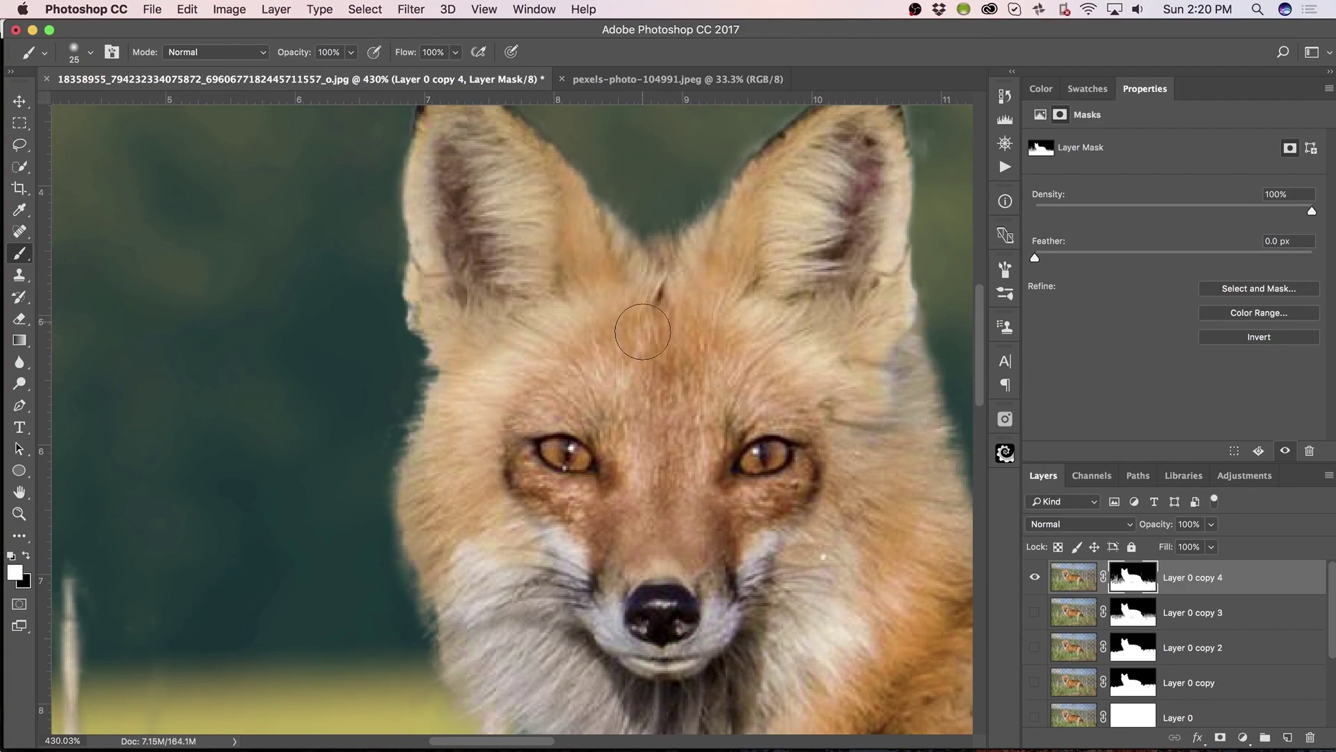
scroll(627, 230, down, 10)
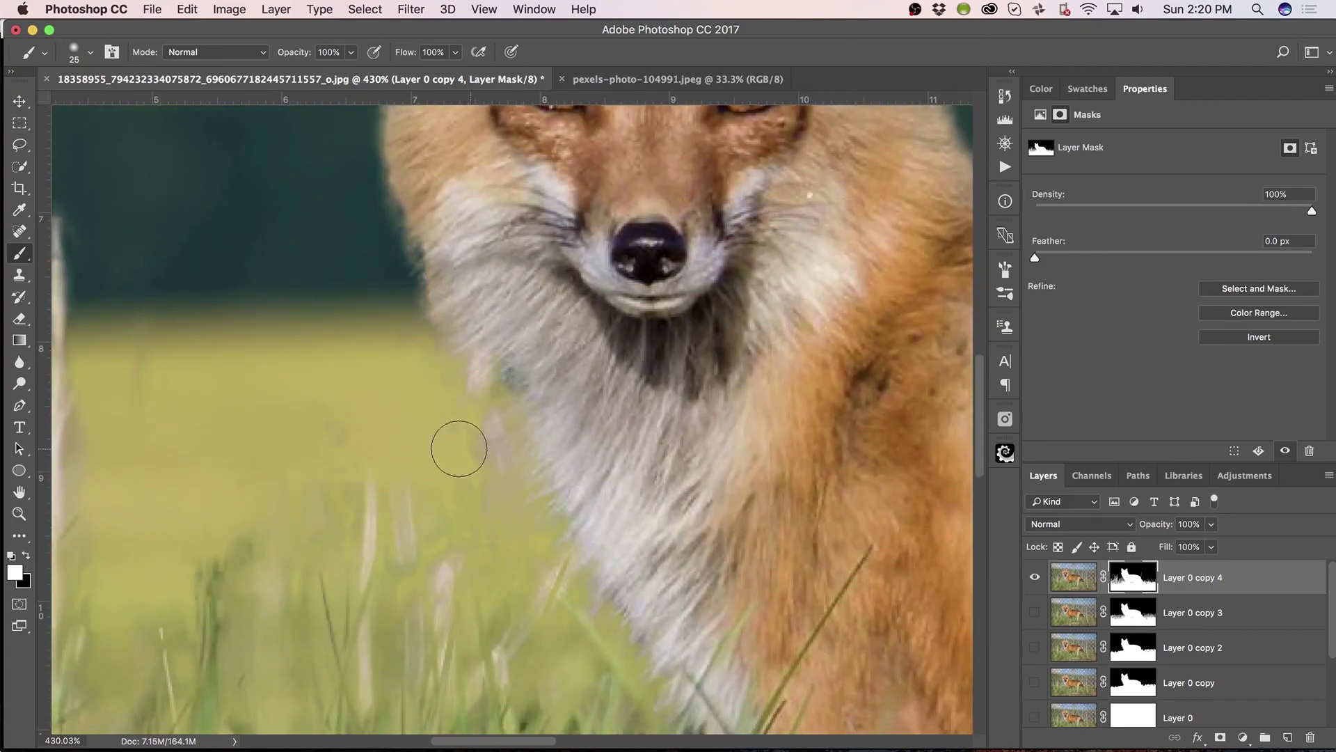
key(x)
mouse_move(467, 417)
mouse_down()
mouse_move(495, 448)
mouse_move(441, 388)
mouse_up()
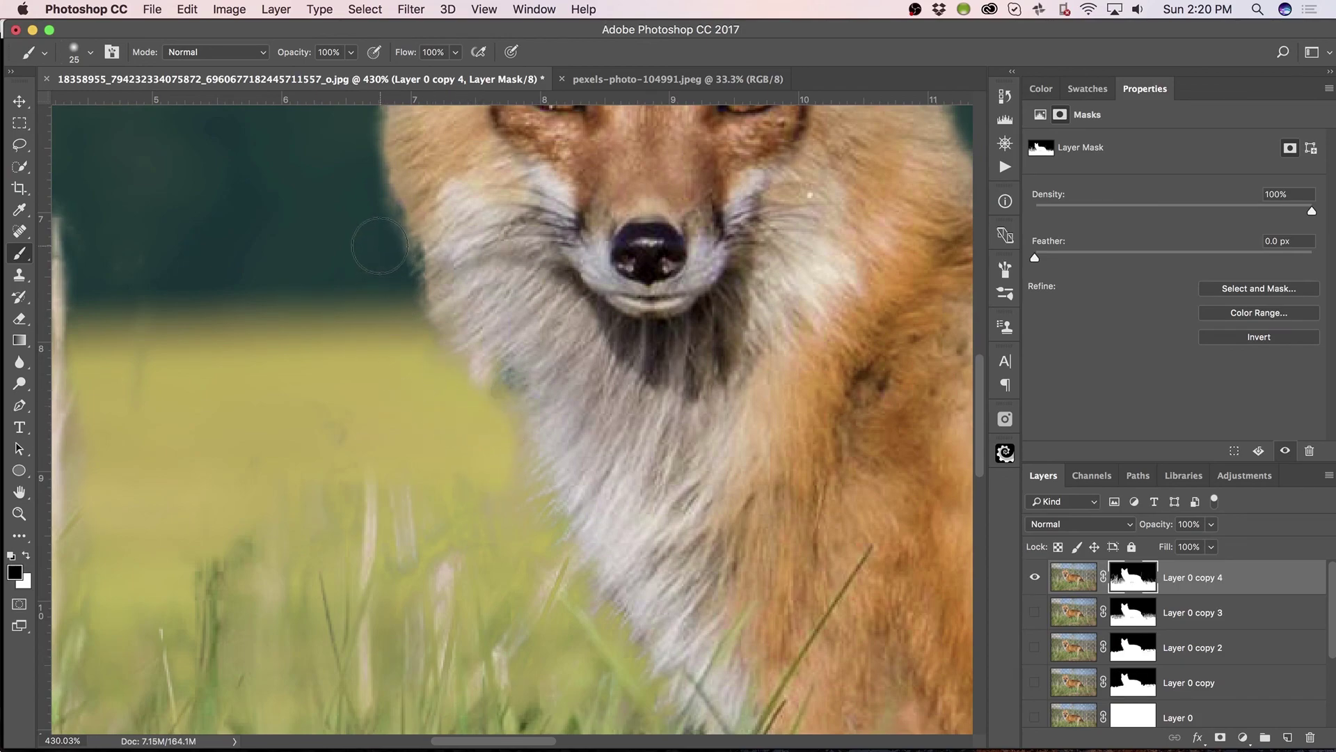
drag(401, 333, 481, 487)
scroll(492, 513, down, 10)
scroll(415, 390, right, 4)
scroll(677, 374, right, 15)
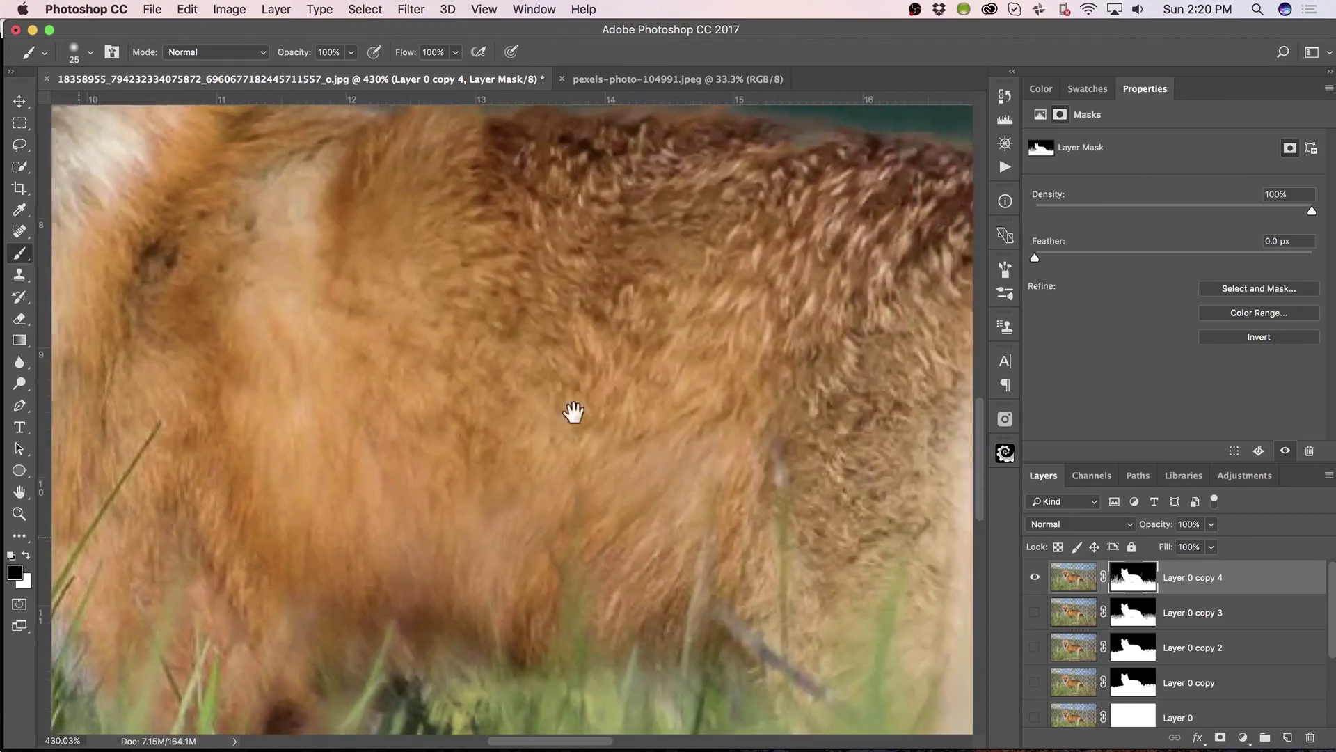
Step: Mask out the dark stray mark just above the fox's rump with the 25 px brush, and make white the painting color
scroll(699, 341, right, 6)
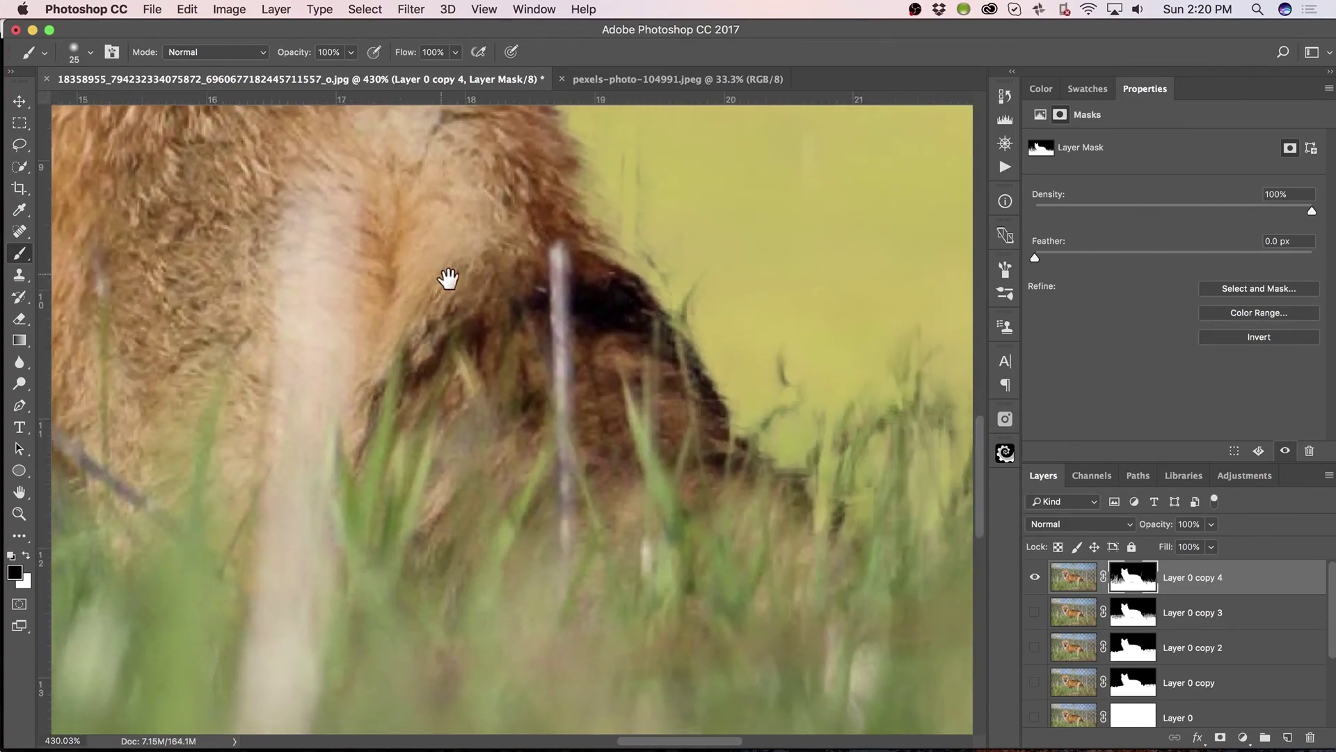
scroll(755, 403, up, 3)
scroll(755, 403, up, 6)
scroll(755, 402, left, 4)
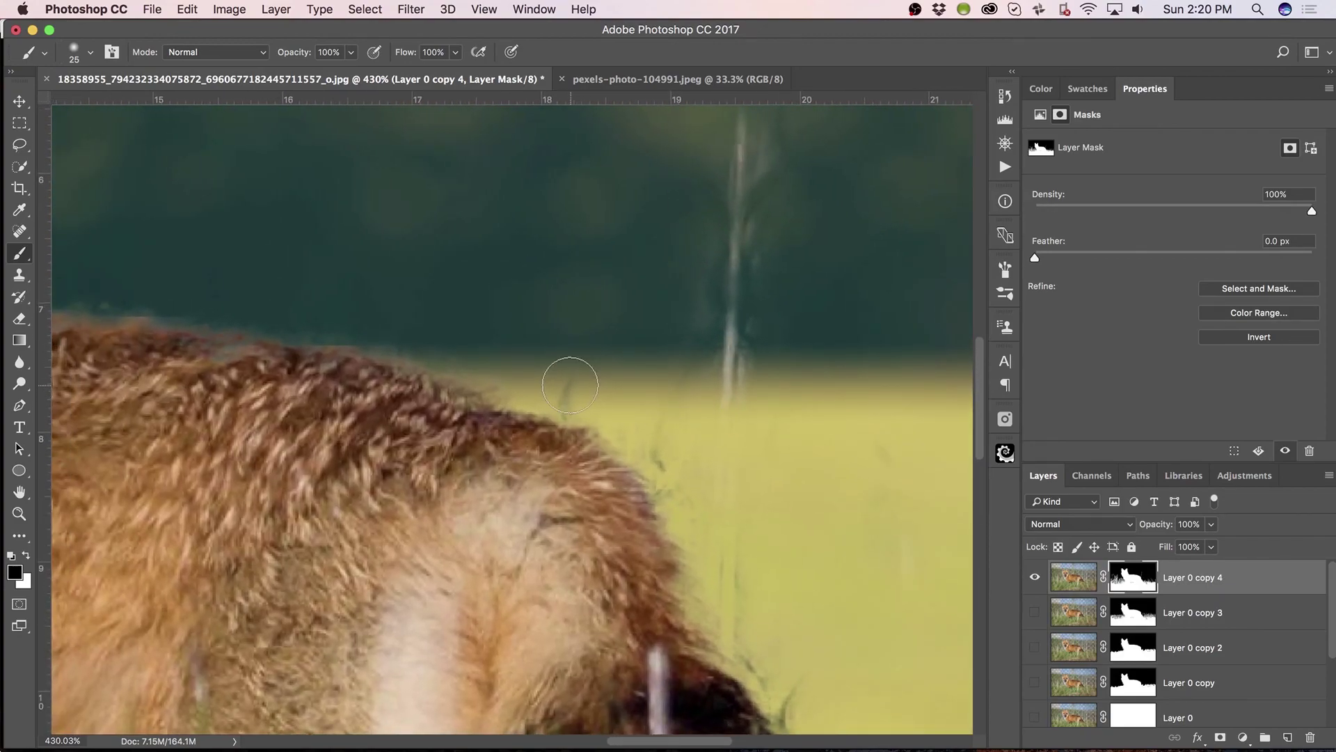
drag(555, 370, 606, 384)
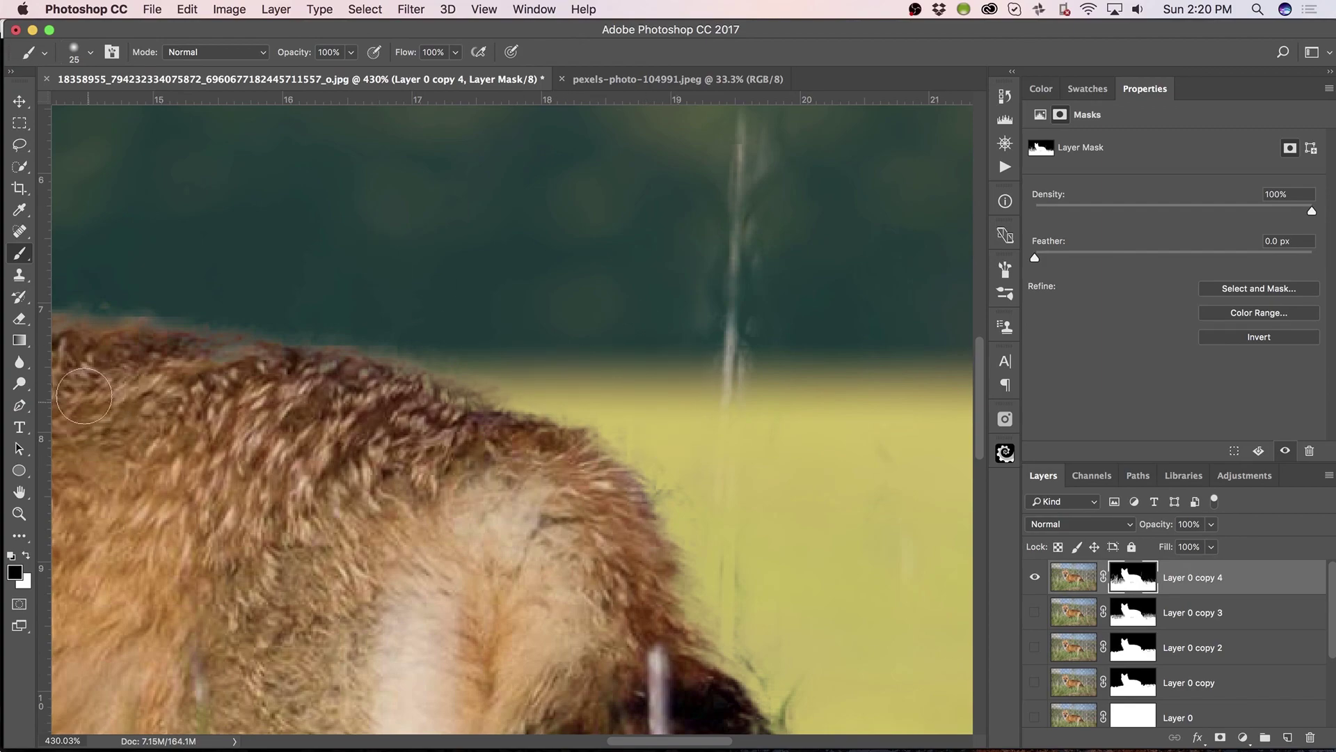
key(x)
drag(217, 412, 717, 423)
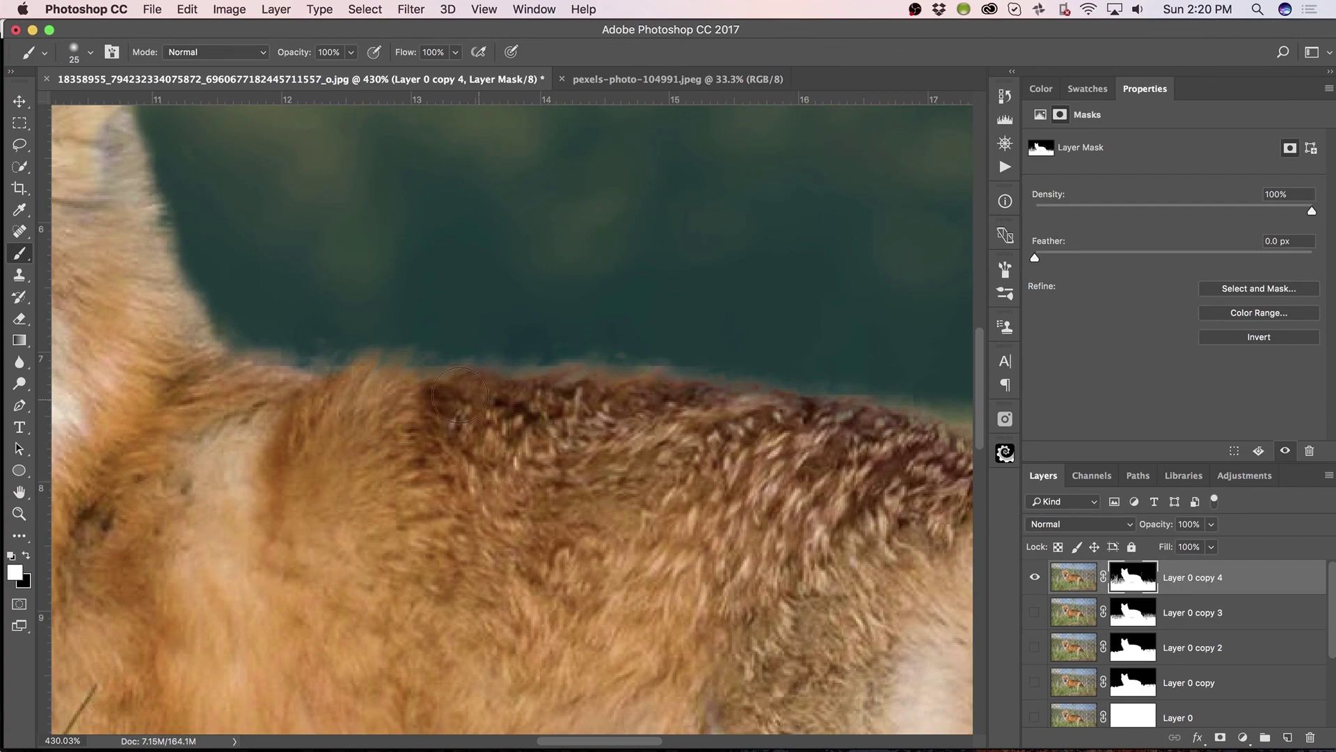
drag(764, 498, 389, 388)
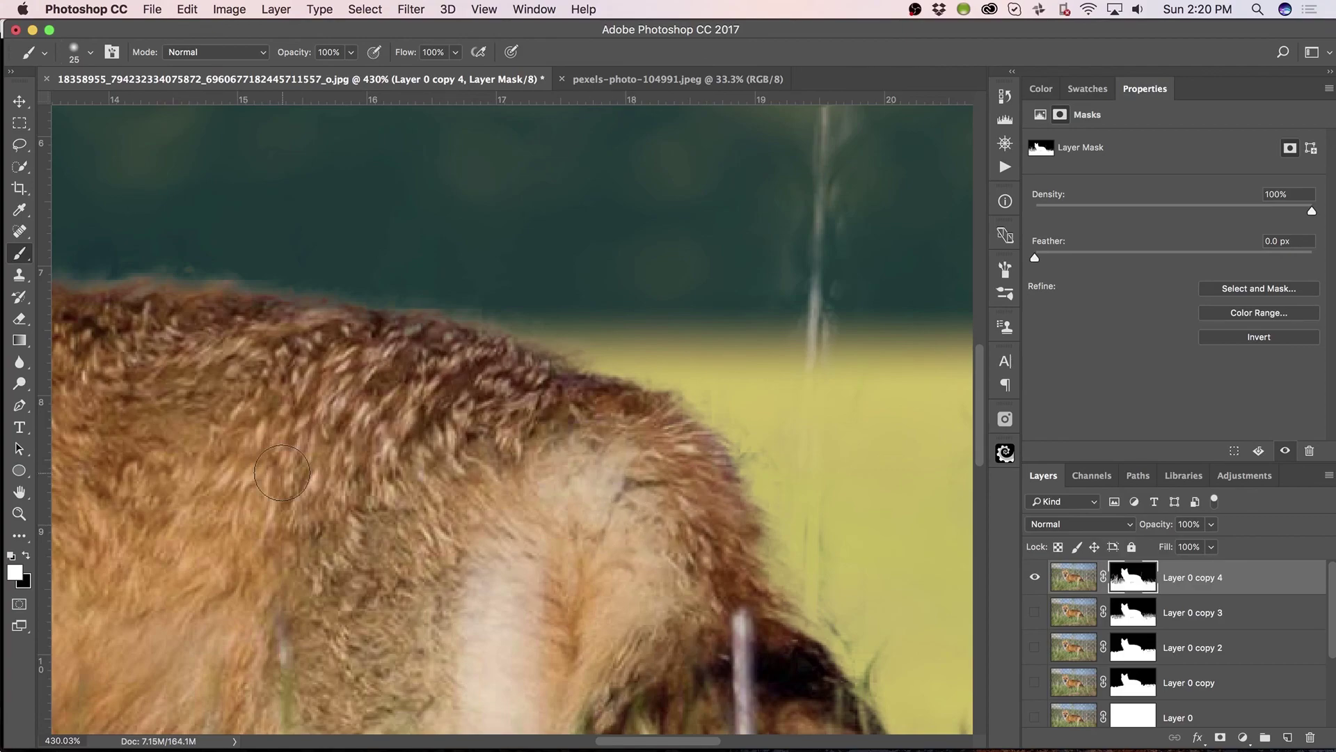
scroll(285, 466, down, 10)
scroll(292, 465, down, 1)
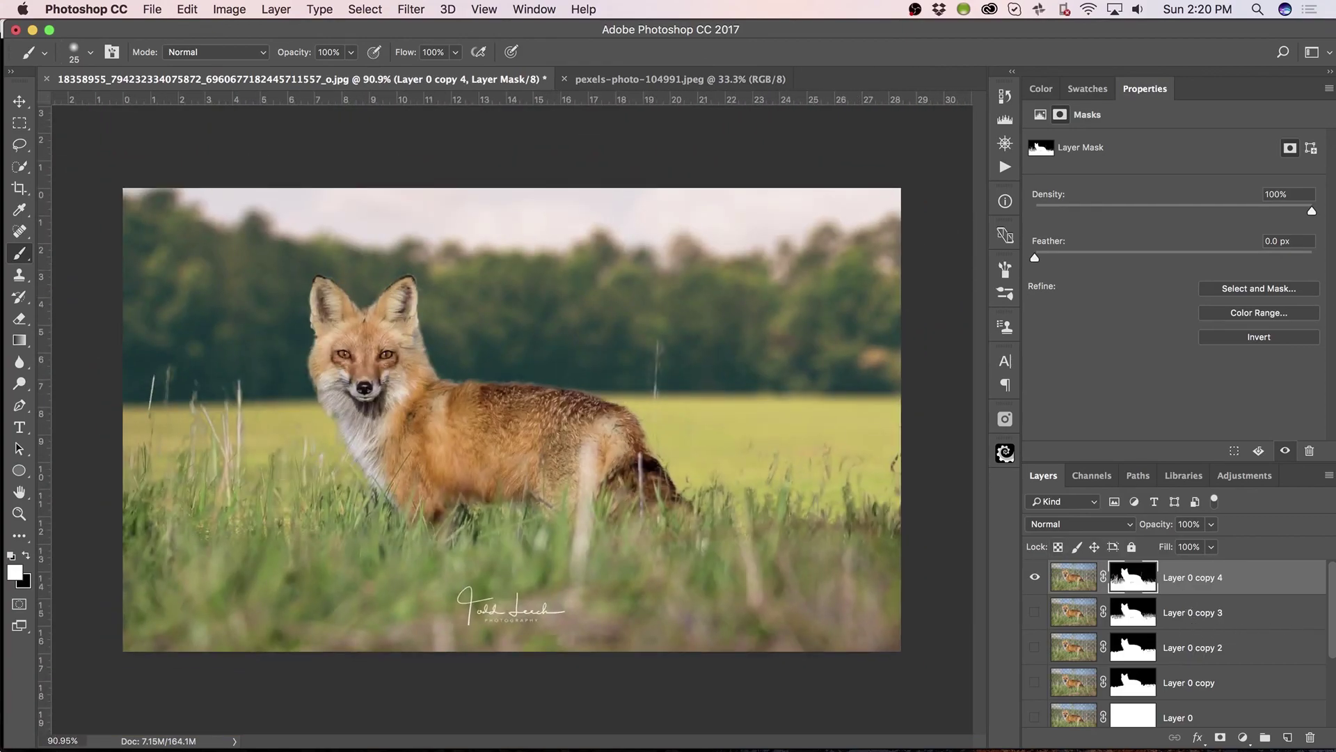
Step: Select the Layer 1 copy background and move it straight up to Y -22.64 in, so the field's horizon sits near the fox's ears
drag(1332, 613, 1329, 650)
click(1079, 687)
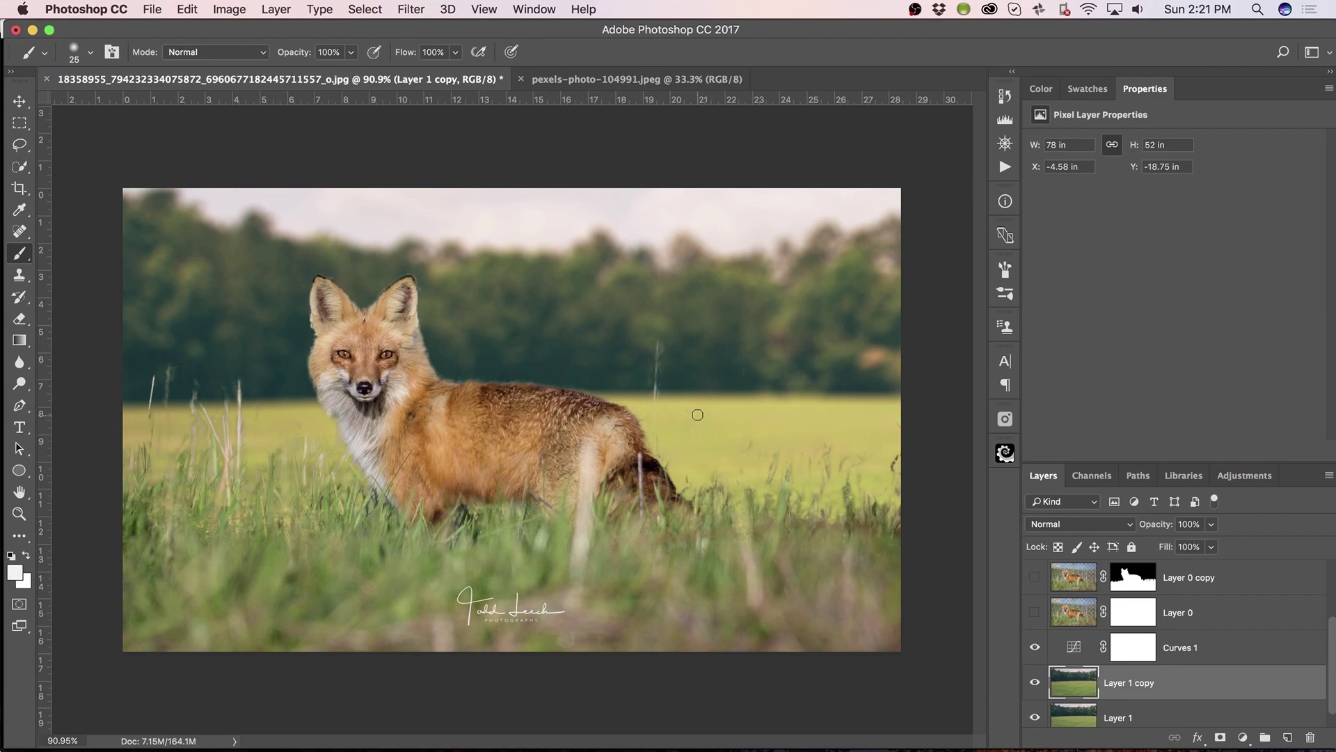
key(v)
drag(722, 418, 720, 402)
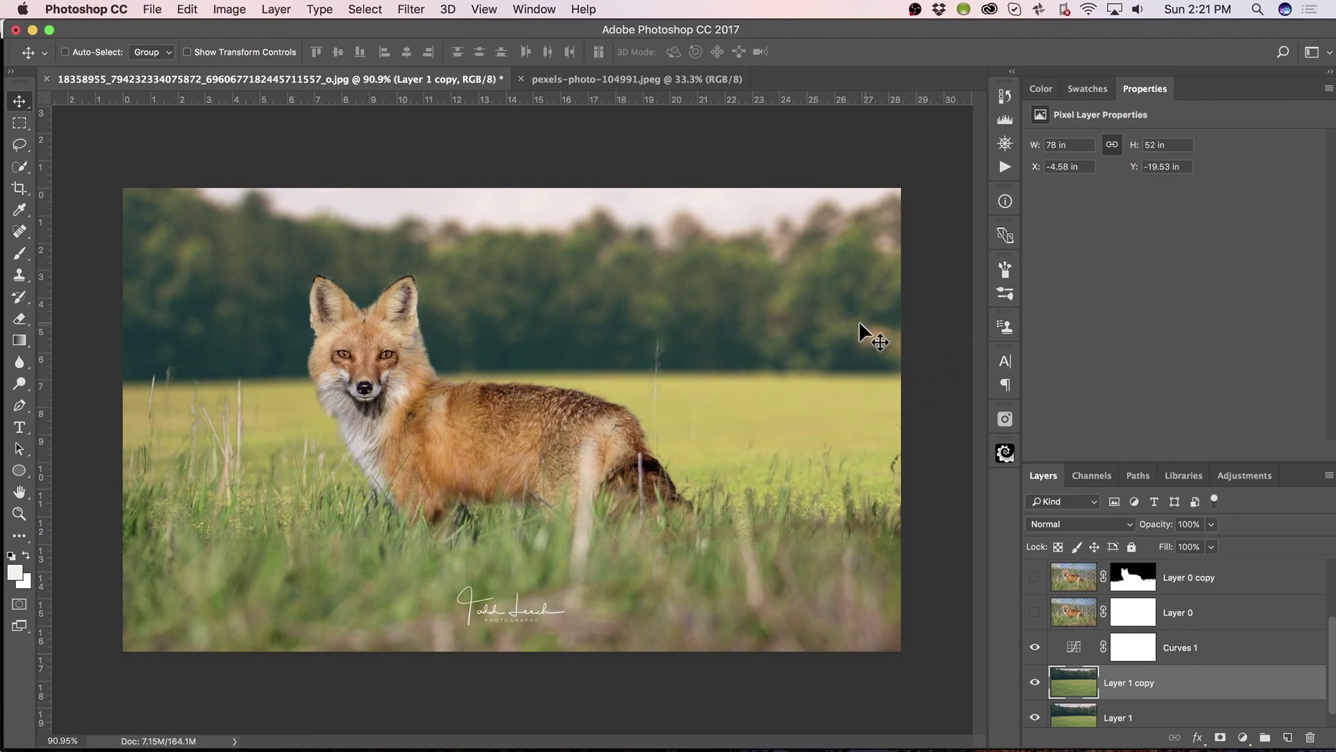
drag(771, 416, 790, 322)
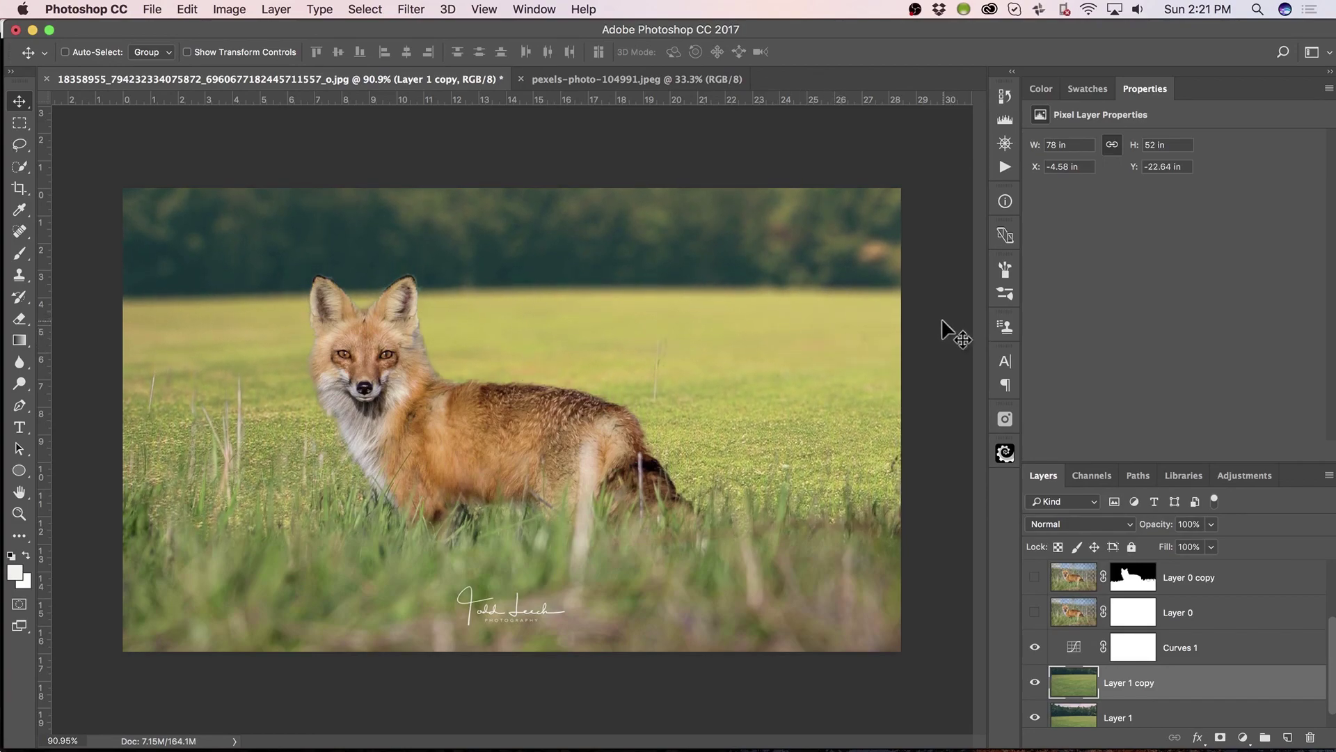
Step: Free-transform the Layer 1 copy background, rotating it 0.83° and shifting it slightly down to Y 265.57 px
key(super+t)
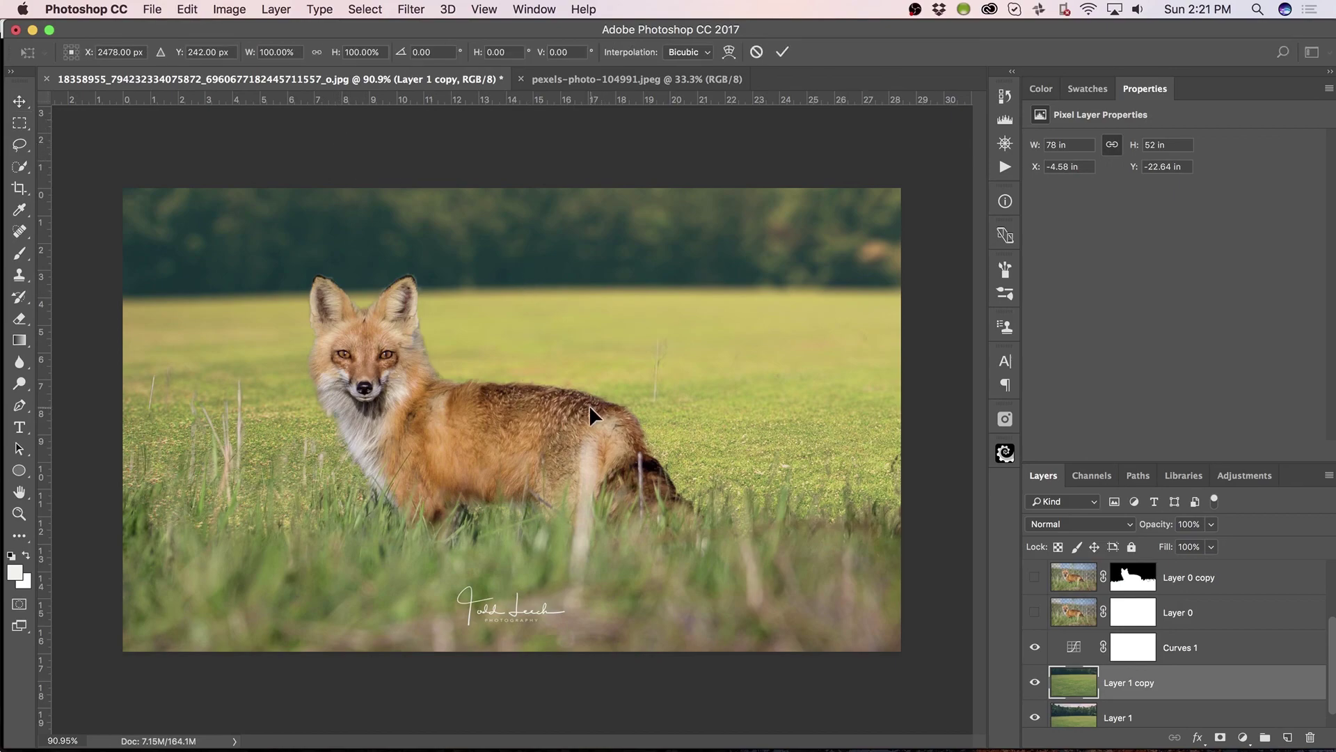
key(super+0)
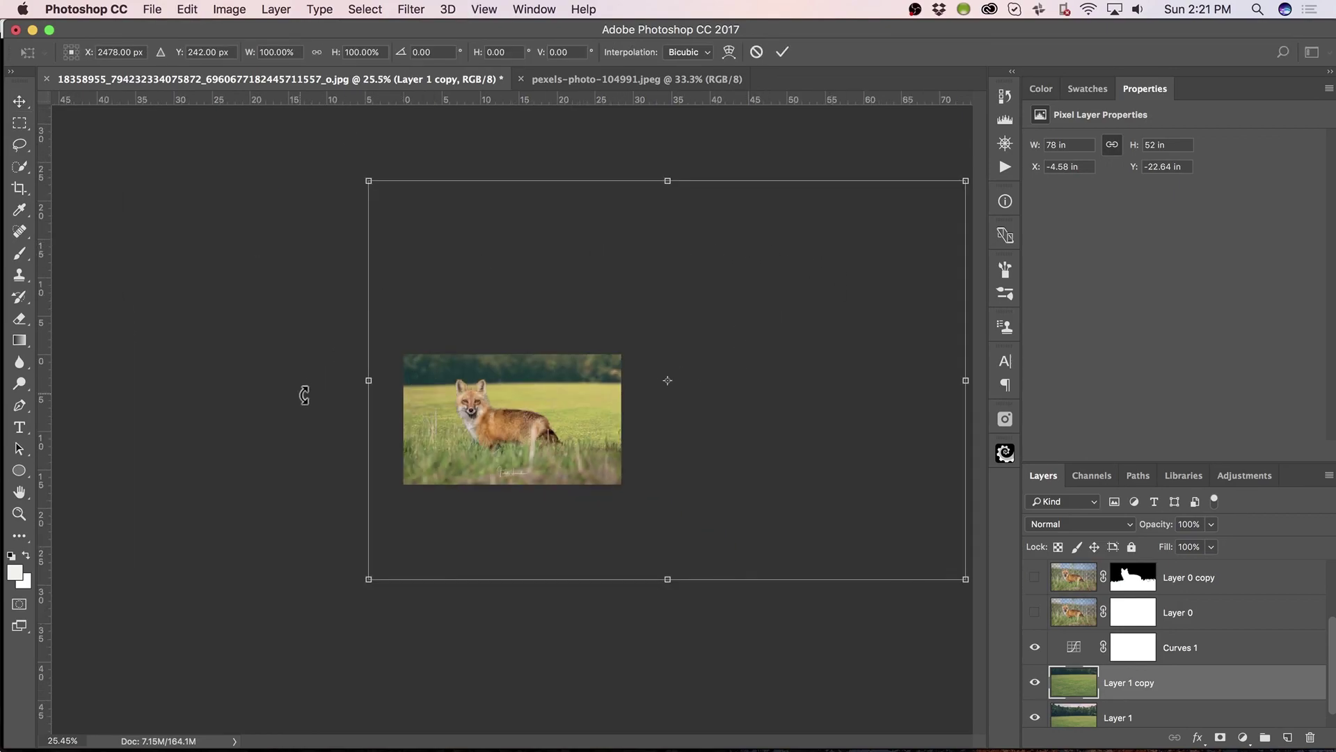
drag(315, 386, 315, 385)
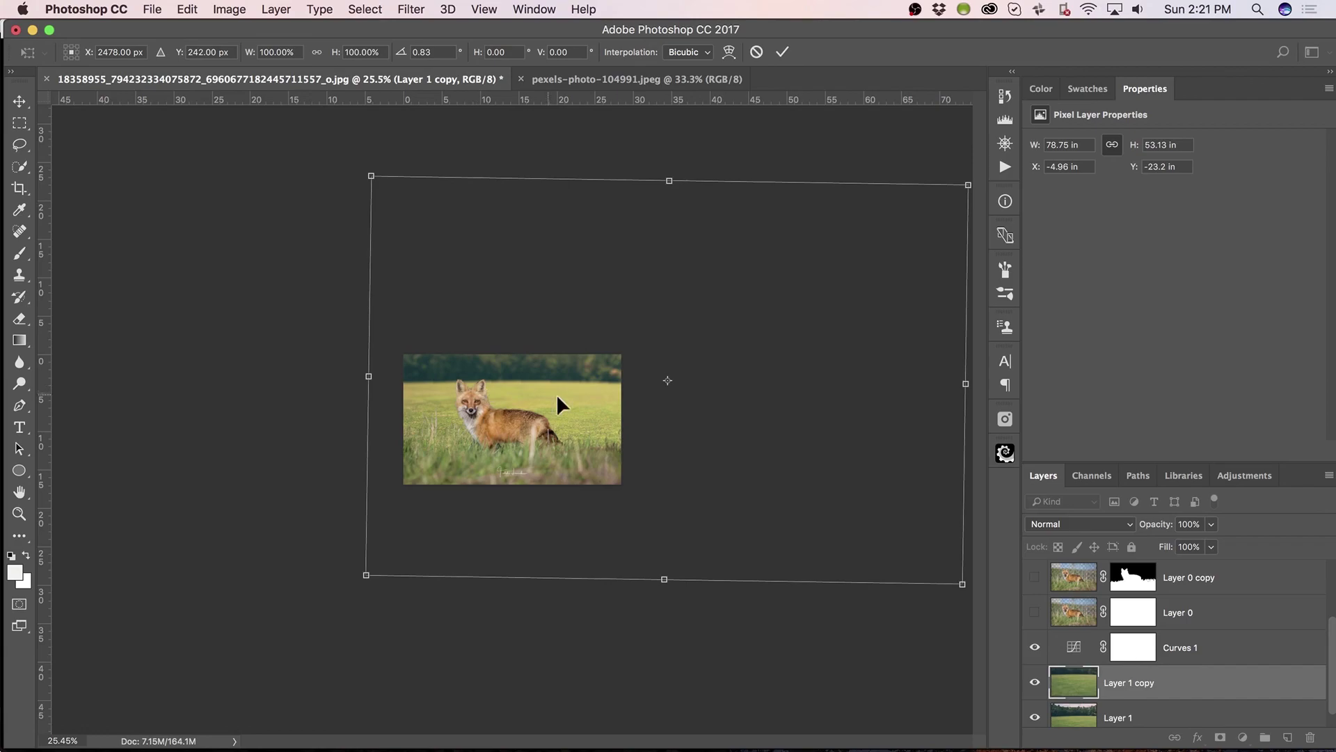
drag(538, 419, 531, 421)
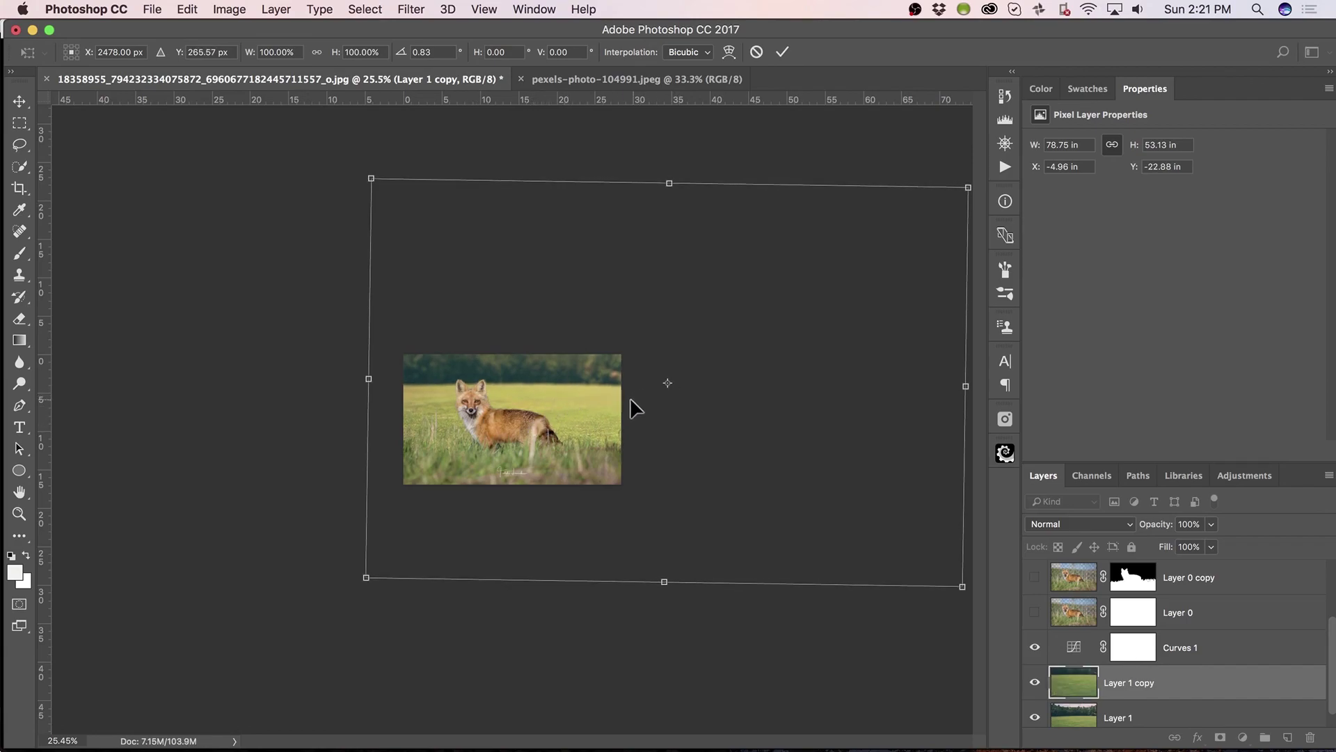
key(Return)
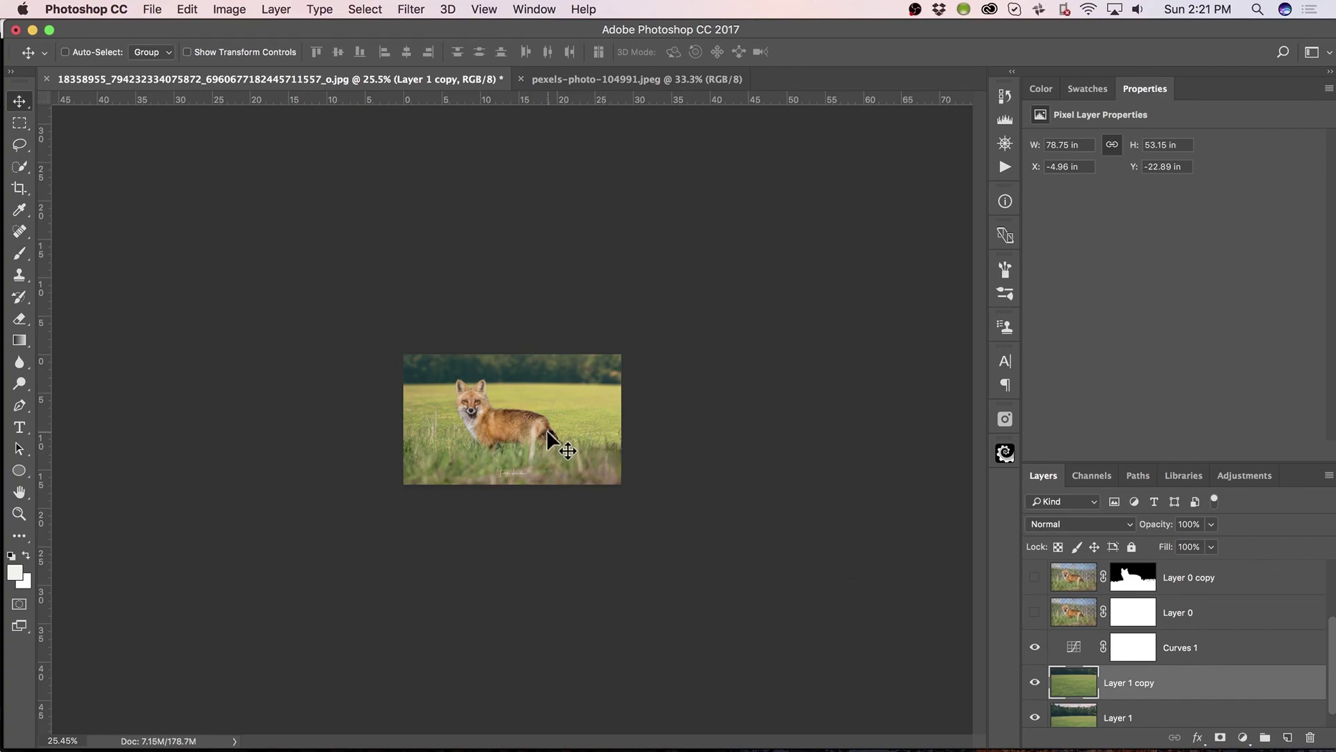
key(super+0)
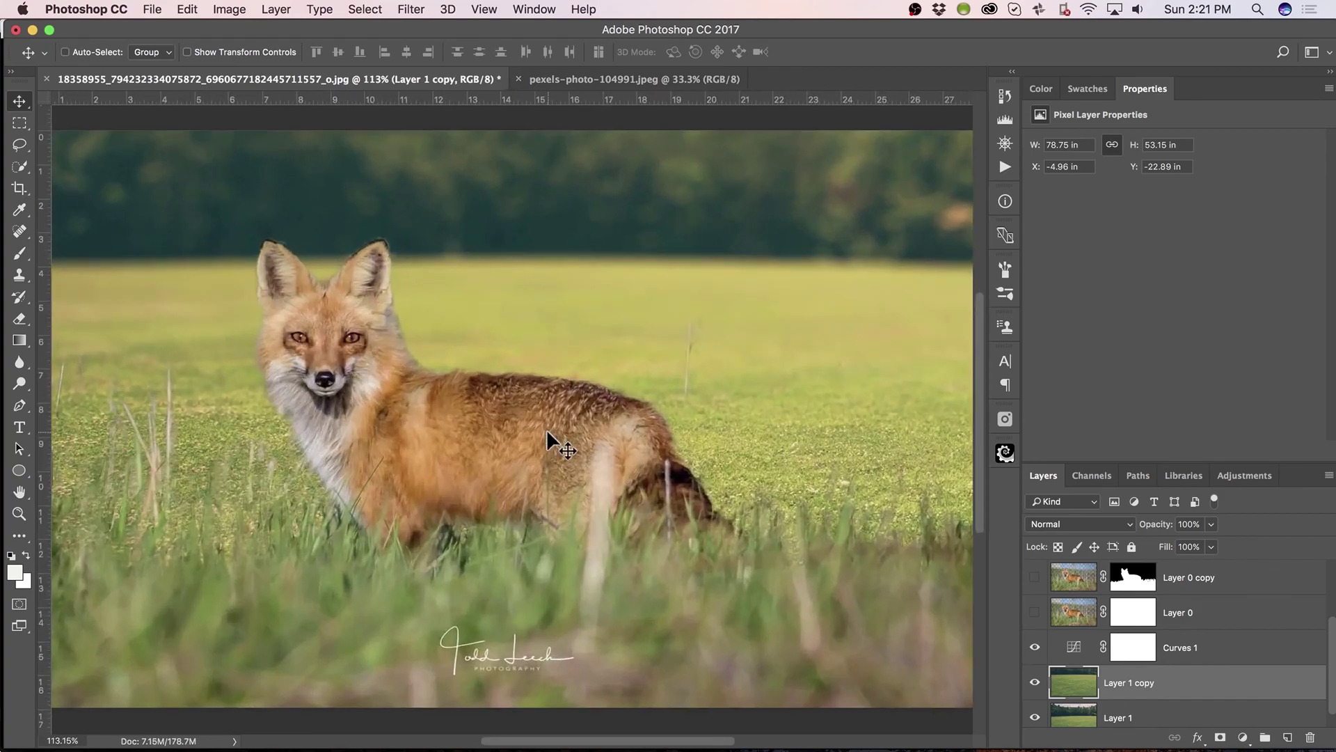
key(super+0)
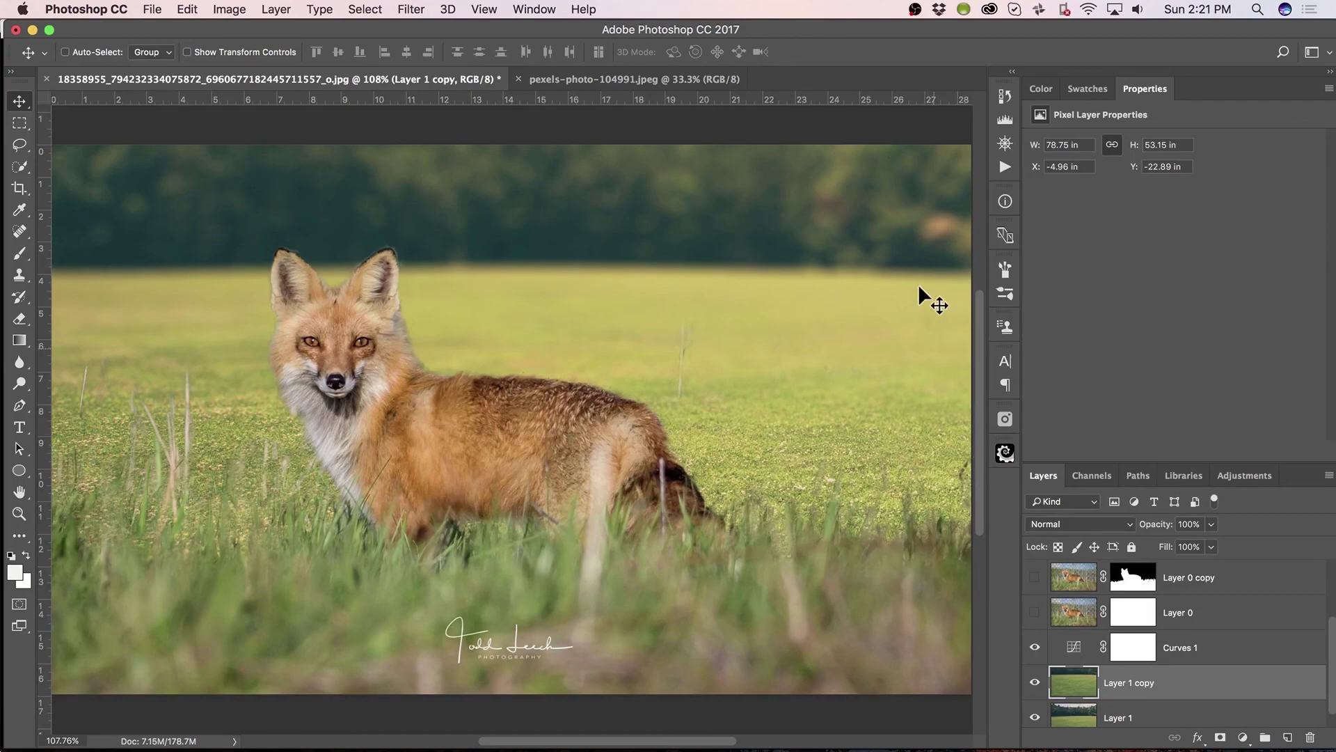
Step: Apply a Gaussian Blur with a radius of 8.0 pixels to the Layer 1 copy background
click(418, 11)
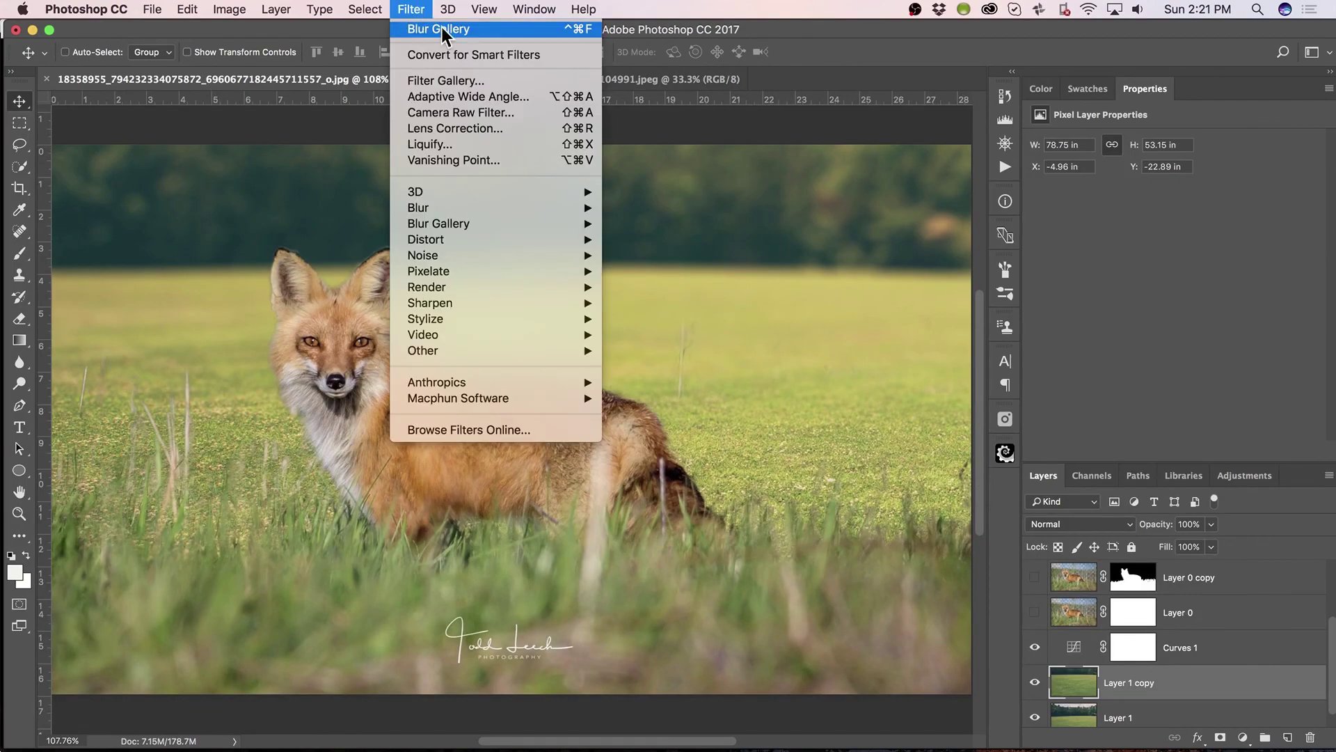
mouse_move(446, 208)
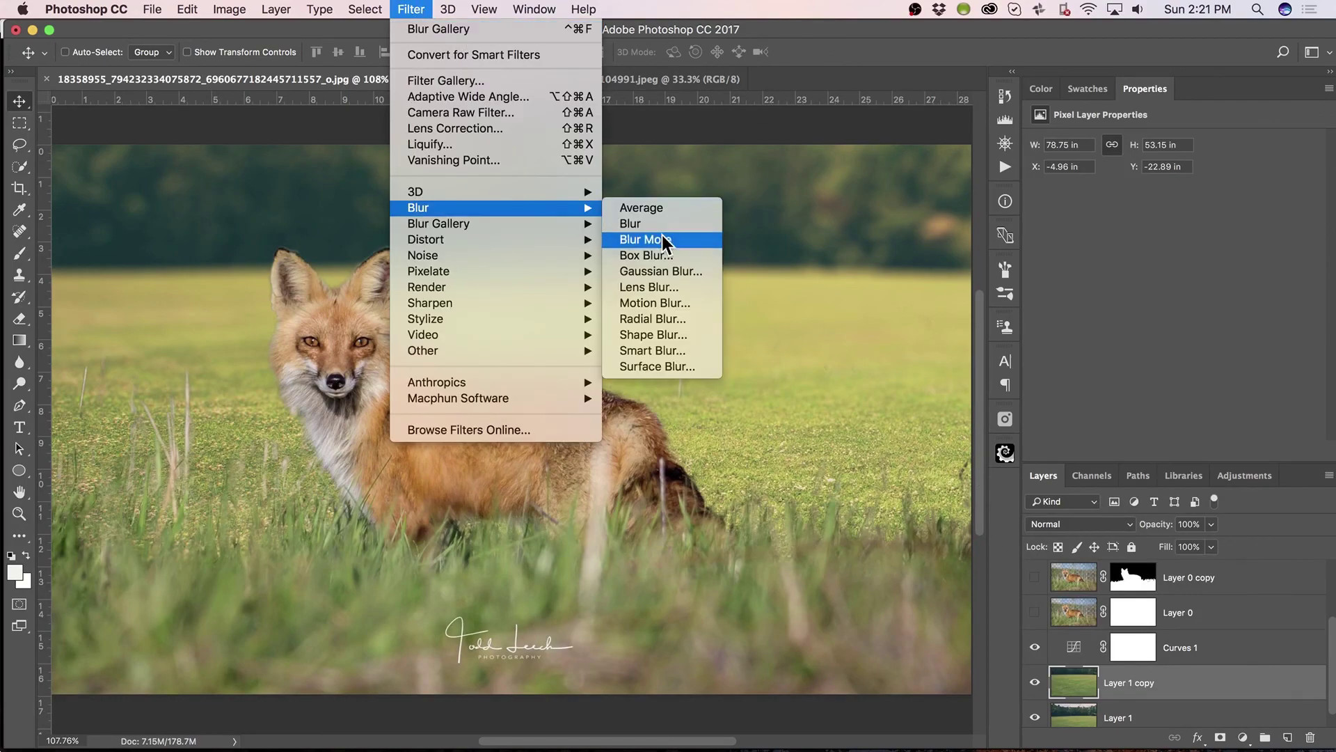
click(693, 273)
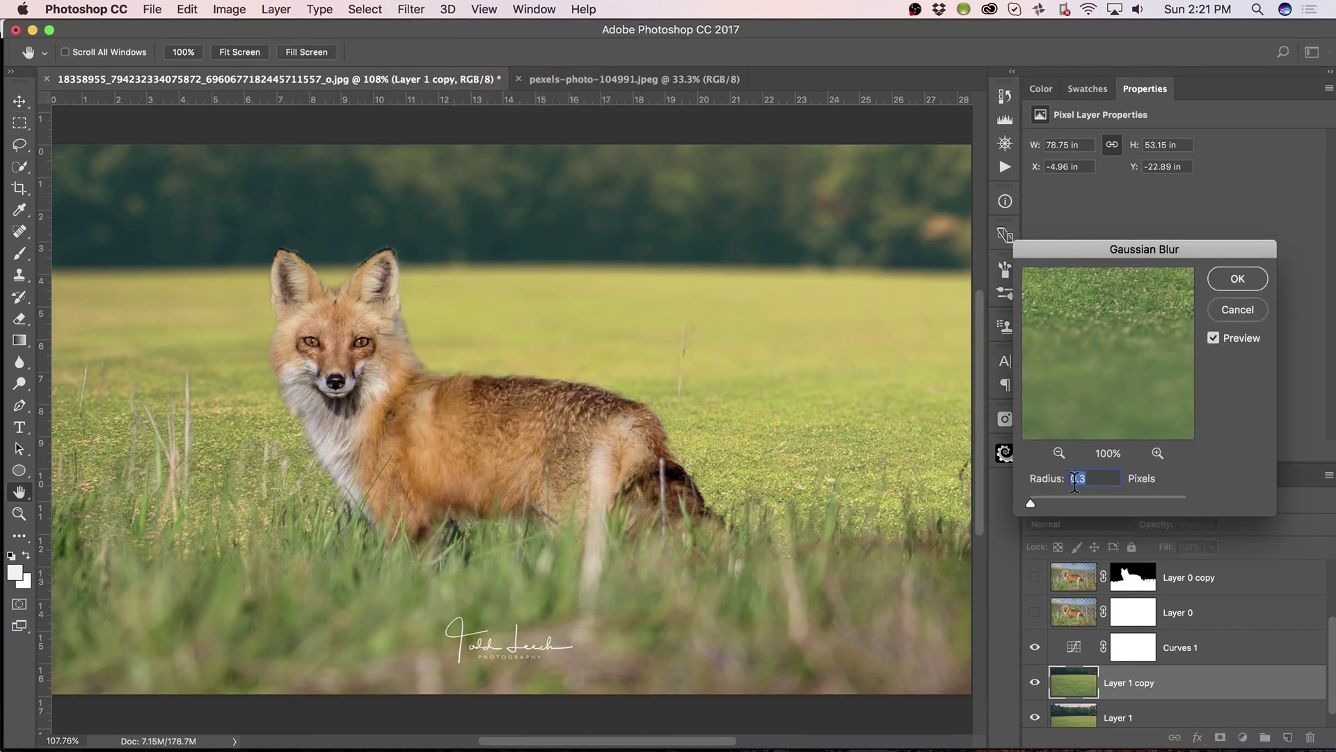
drag(1059, 506, 1075, 504)
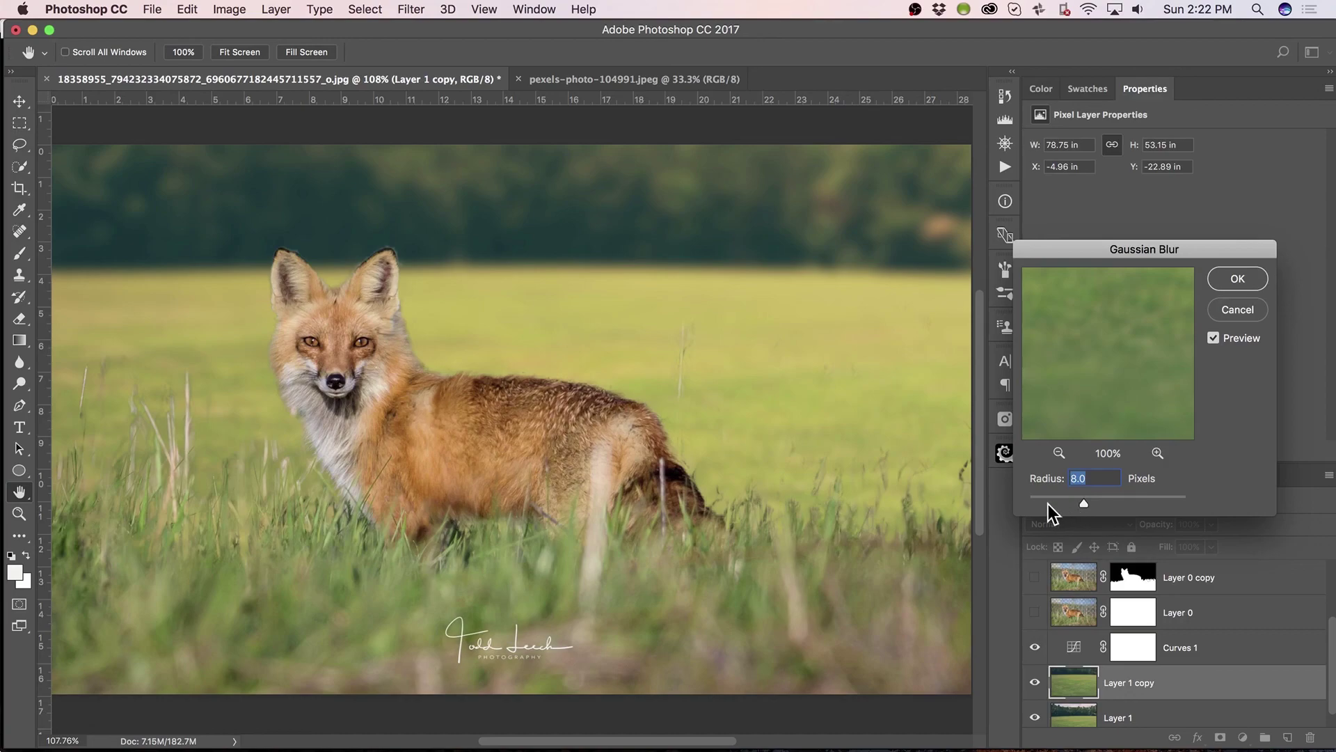
click(1225, 279)
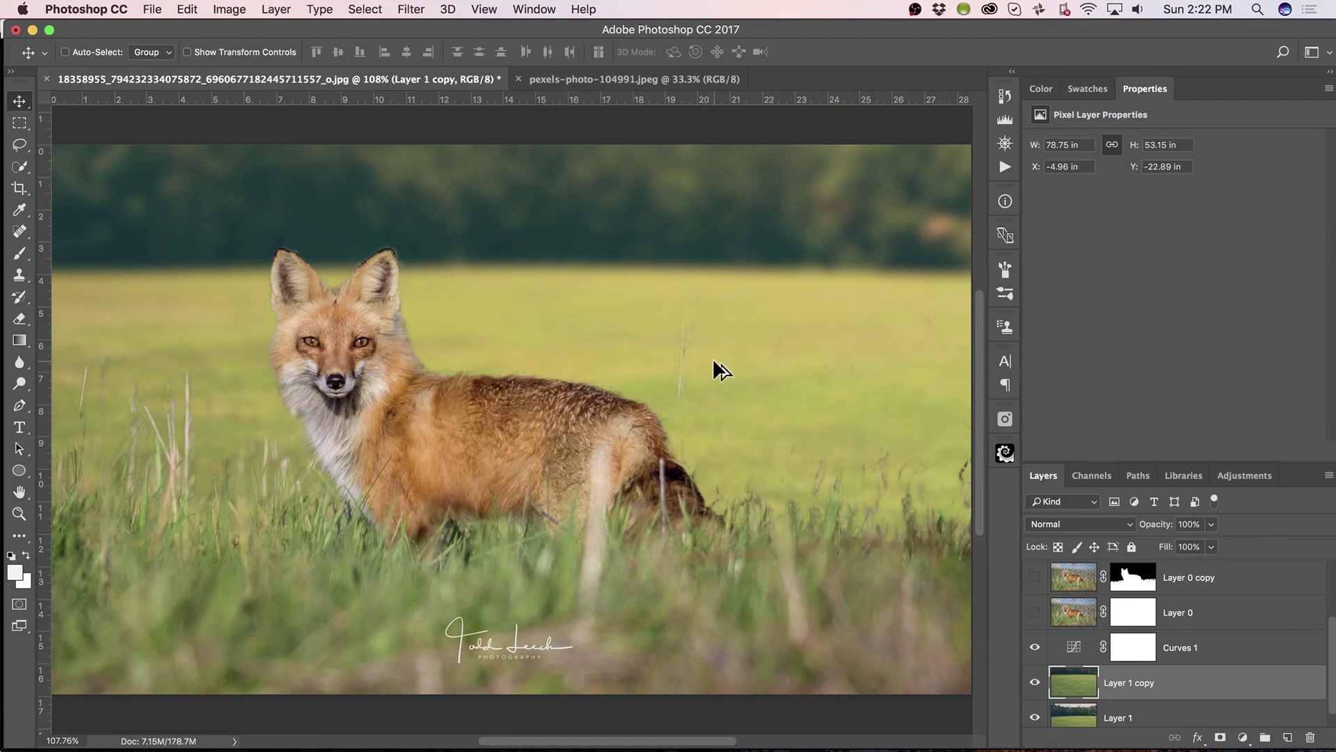
Step: Add a Hue/Saturation adjustment layer above Layer 1 copy and set the Master saturation to -27
key(super+minus)
key(super+minus)
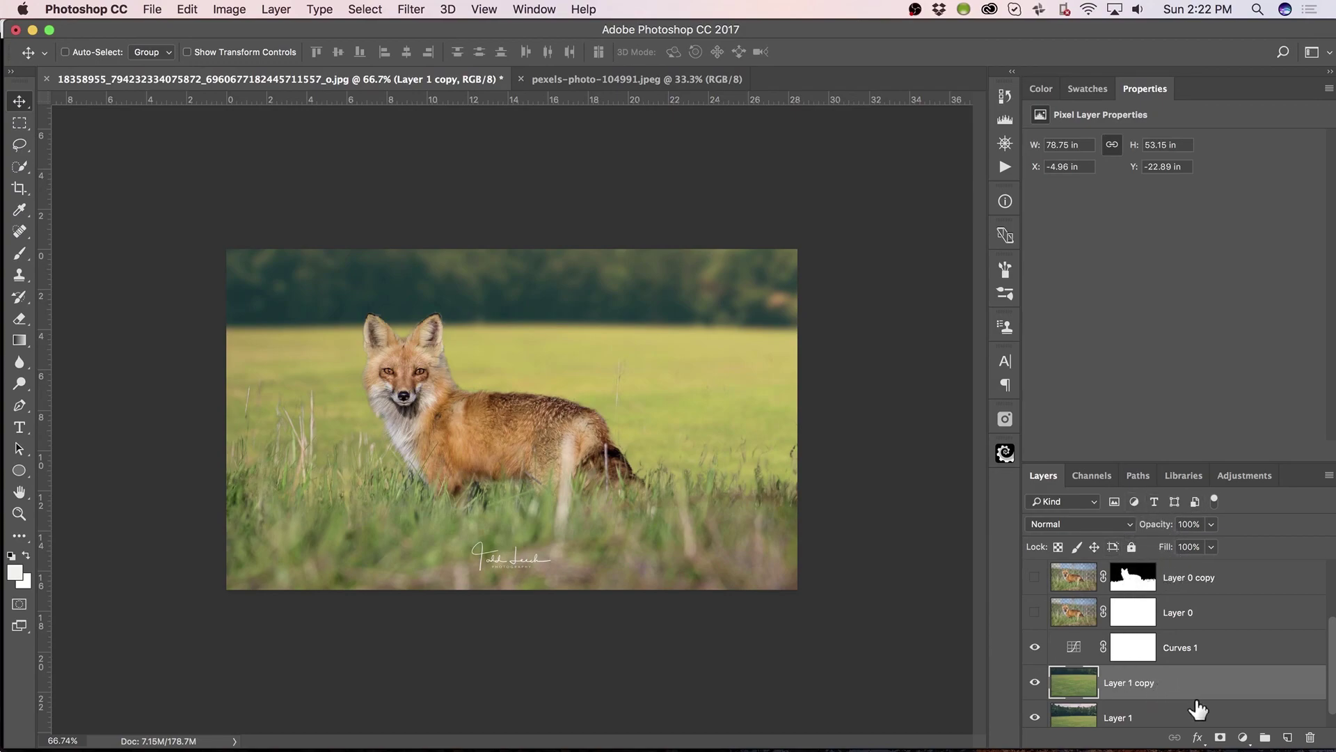
click(1243, 738)
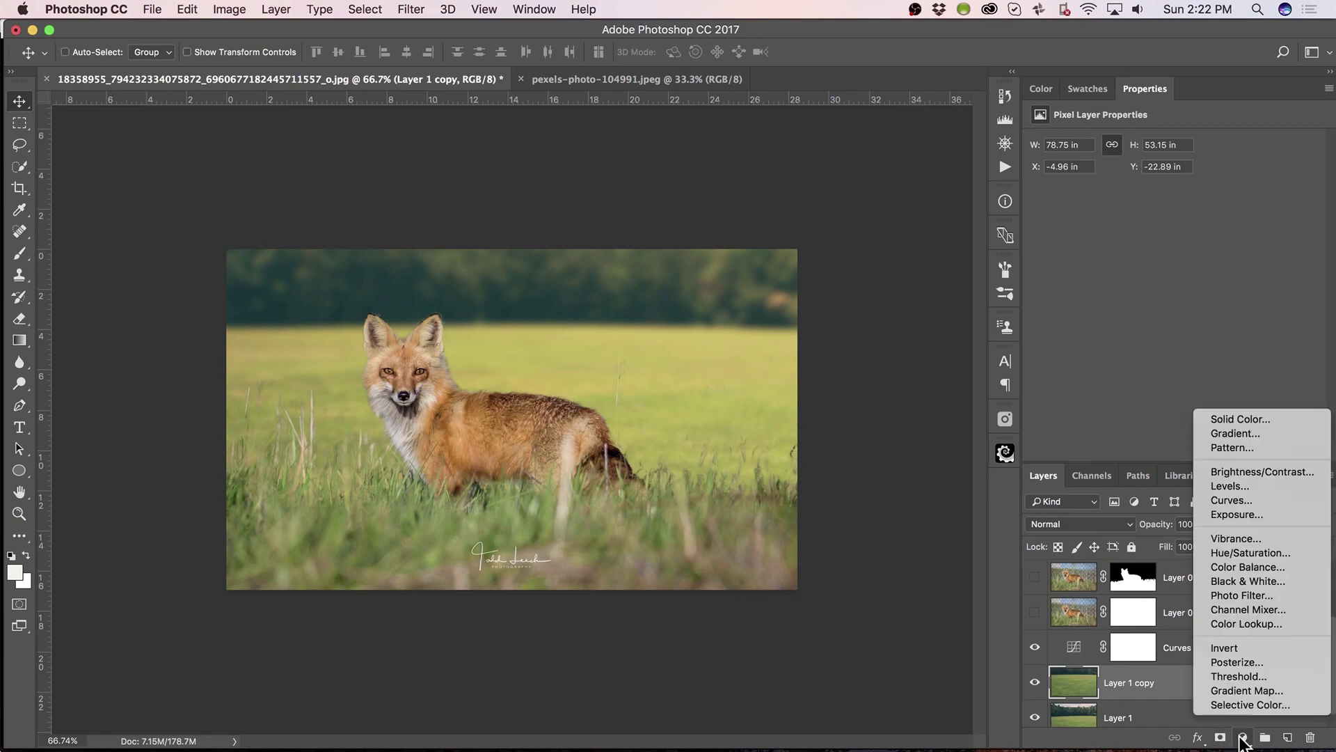
click(1263, 551)
drag(1161, 228, 1127, 241)
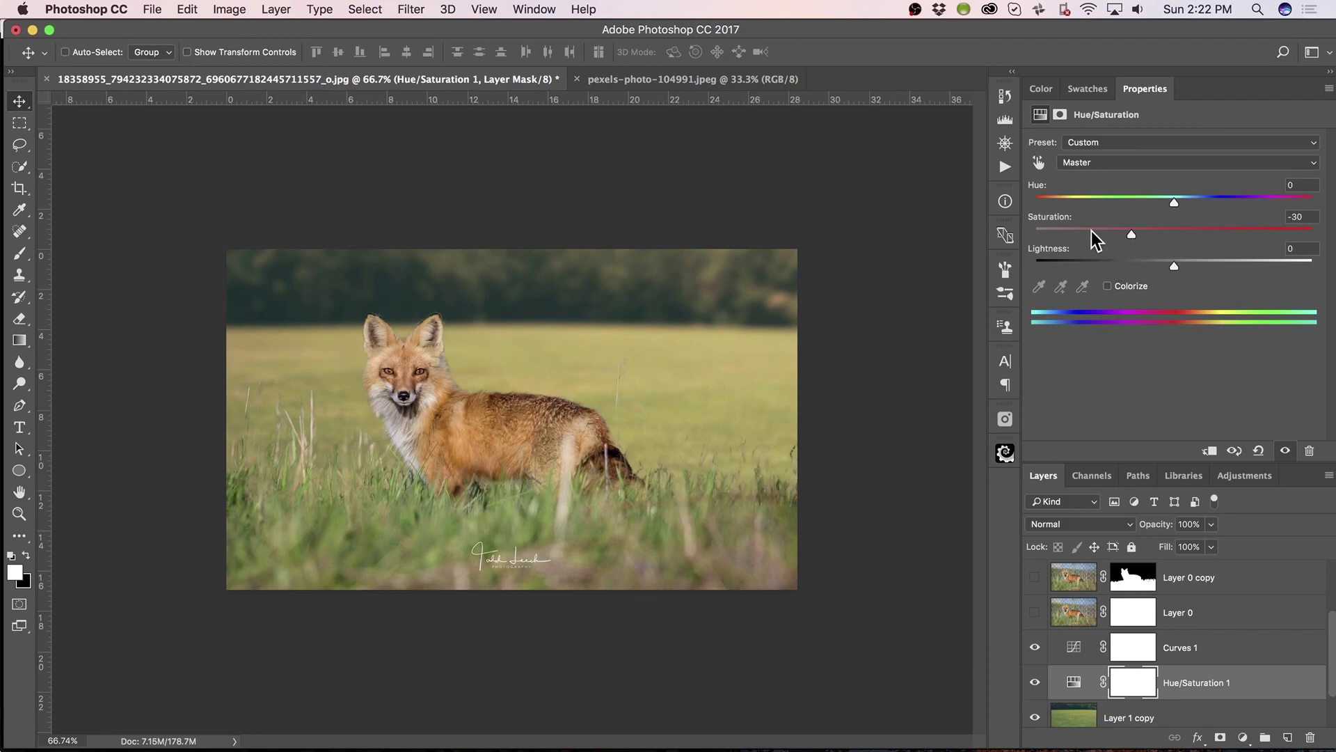
drag(1131, 233, 1137, 234)
Step: Sample the field with the on-image adjustment and lower the Yellows saturation to -23
click(1038, 164)
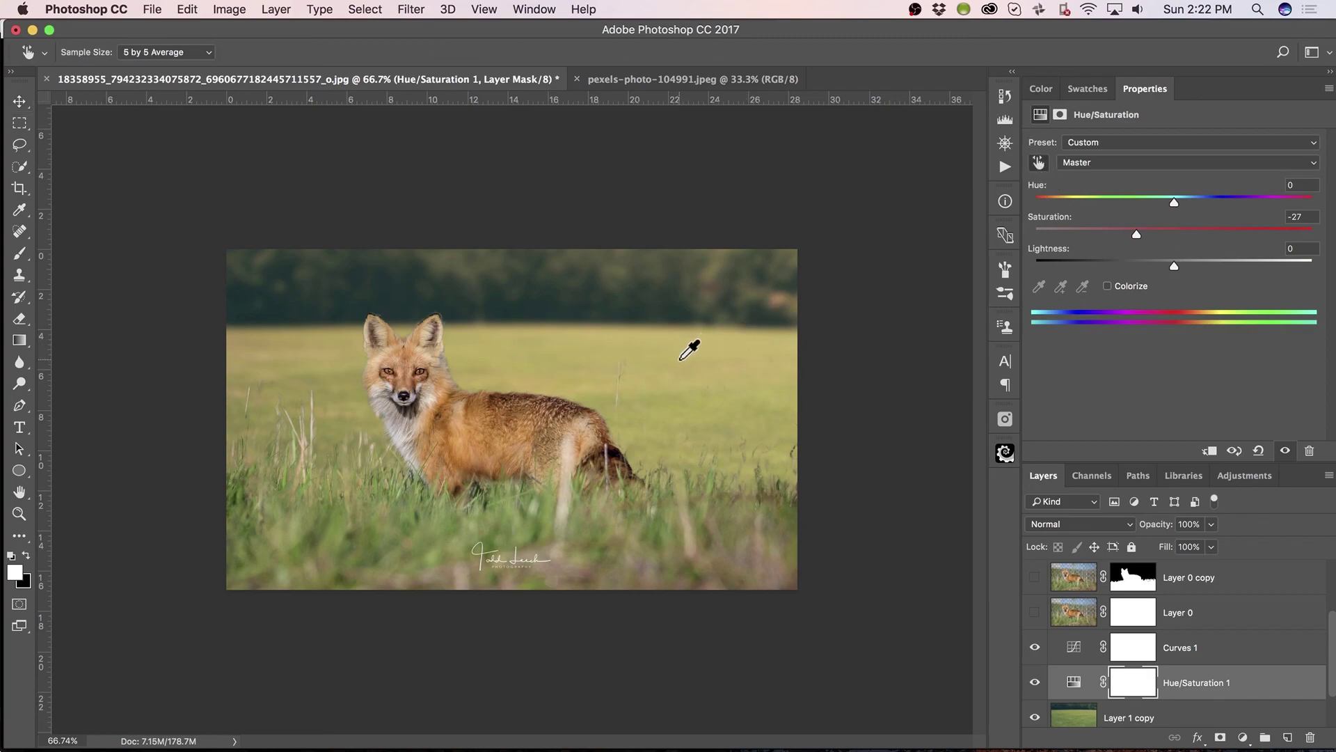
click(688, 374)
drag(688, 374, 670, 378)
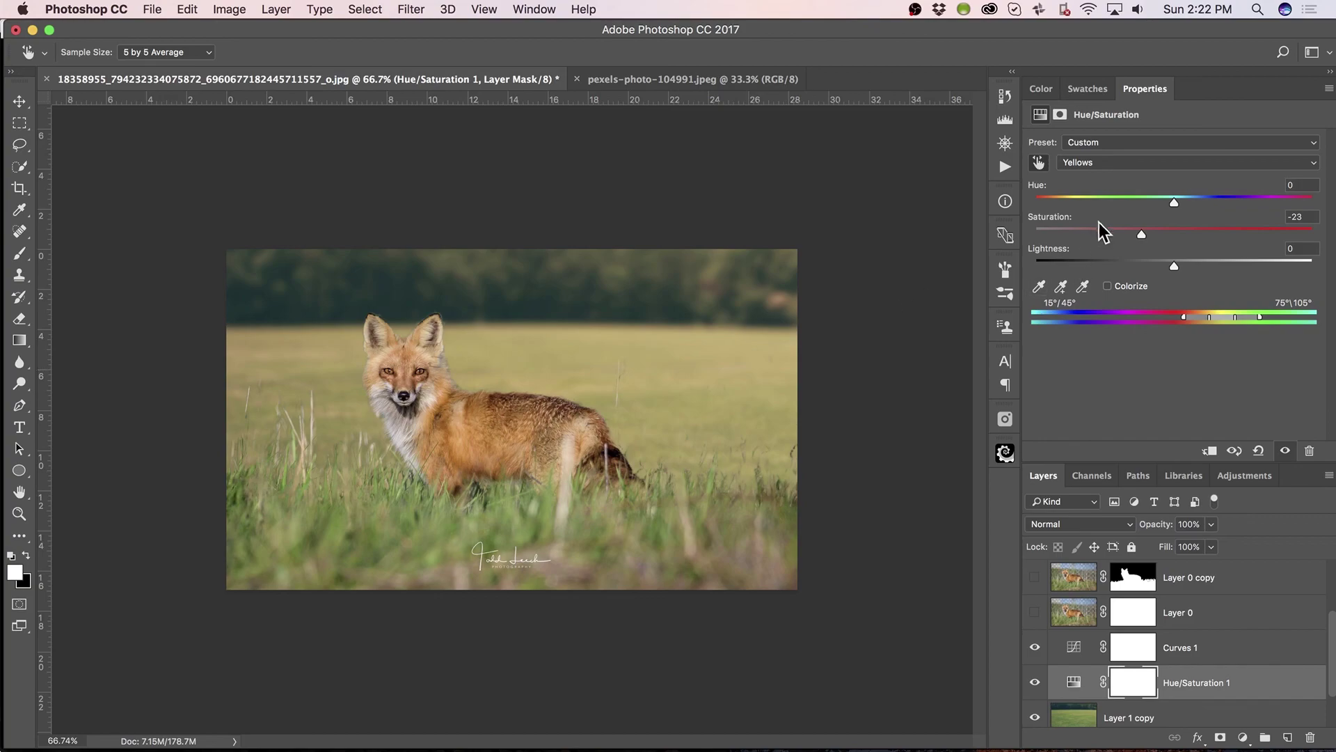
Step: Set the Greens saturation to +12 in the same Hue/Saturation adjustment
click(1094, 170)
click(1112, 183)
mouse_move(1179, 236)
mouse_down()
mouse_move(1307, 235)
mouse_move(1190, 234)
mouse_up()
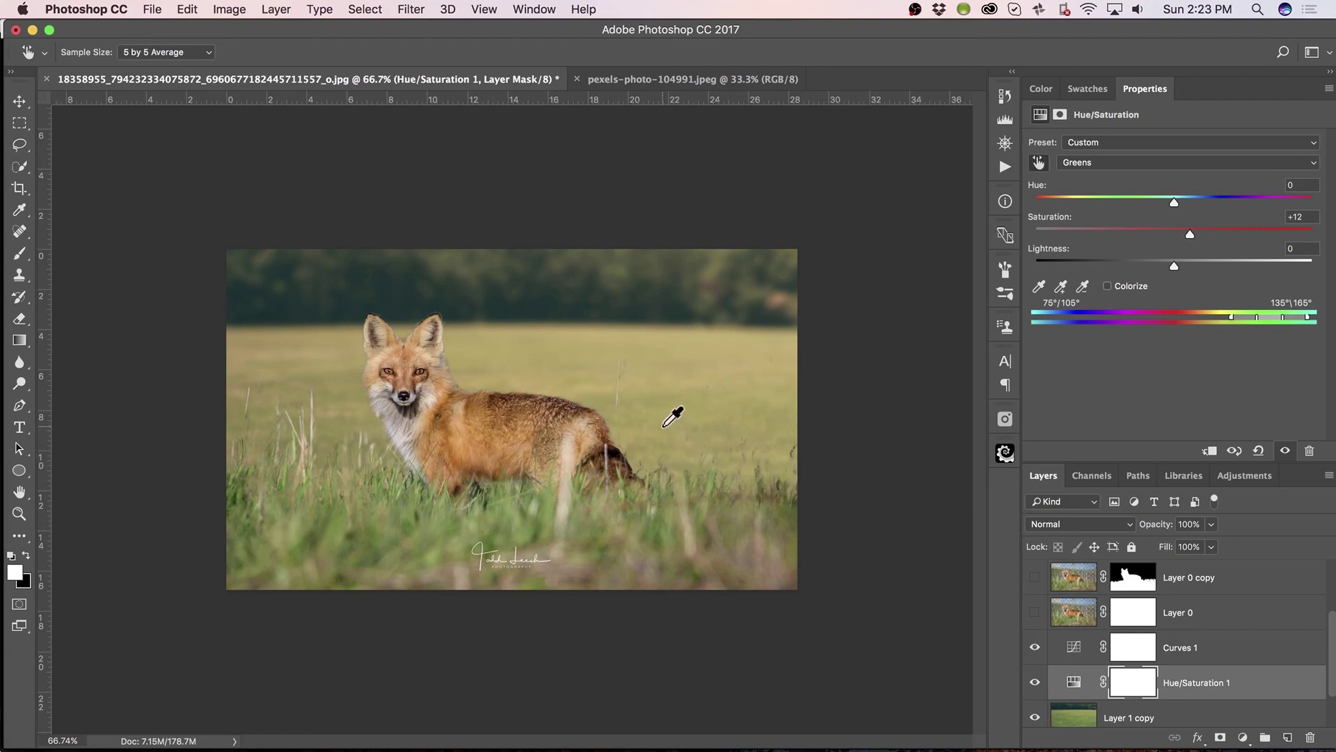
scroll(480, 341, up, 5)
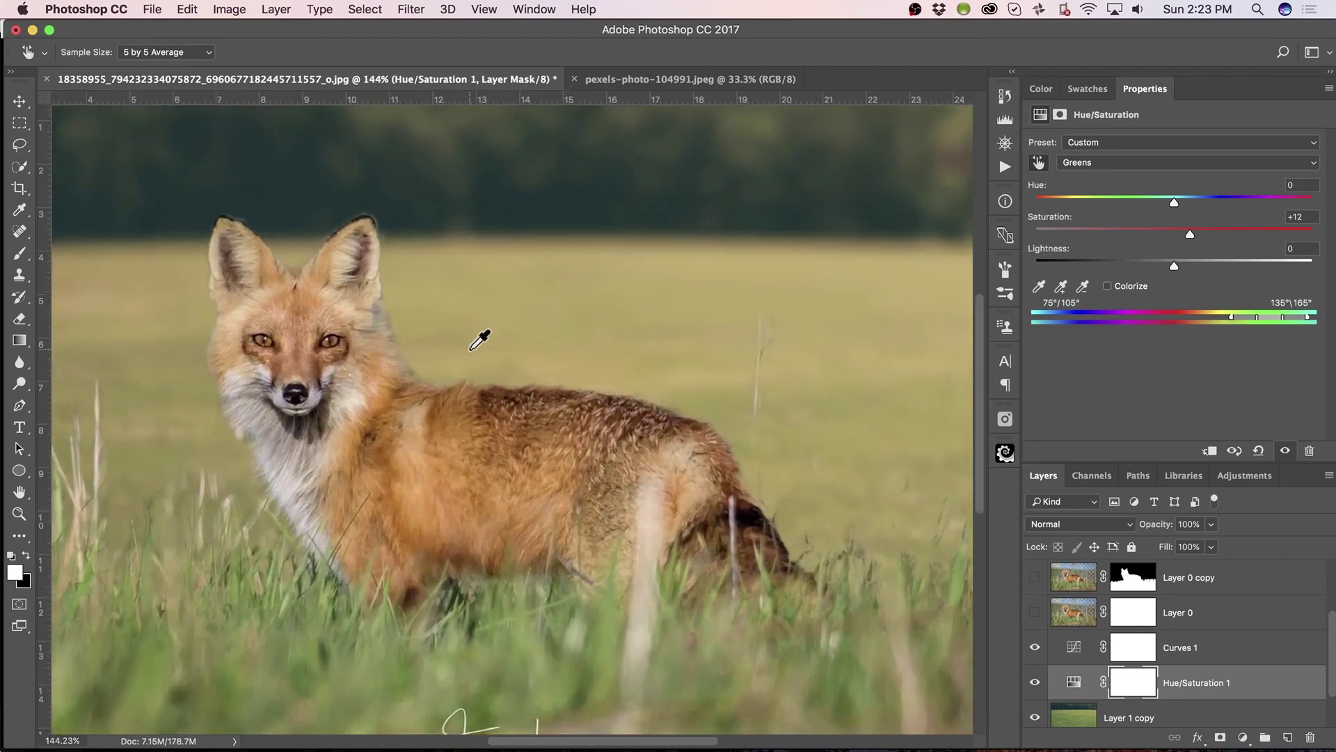